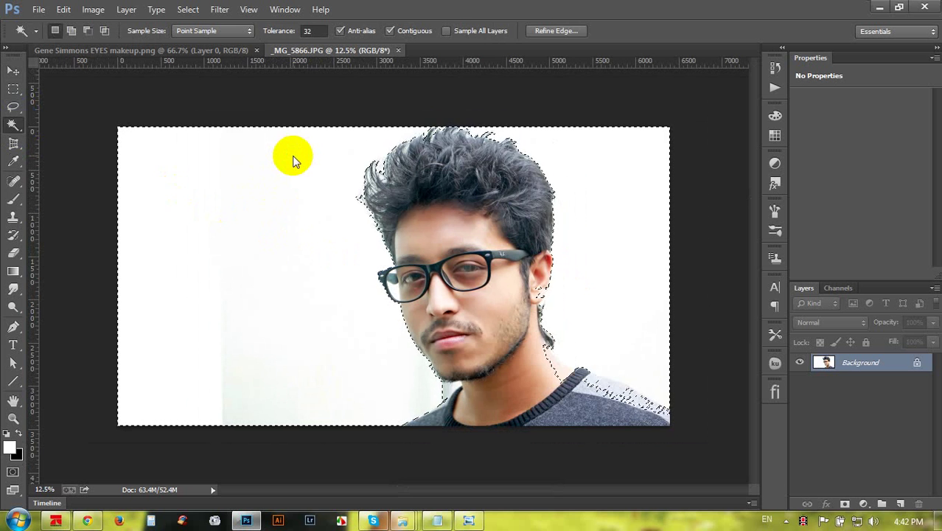
# Add the small white patch at the upper edge inside the glasses lens to the background selection with the Magic Wand.
pyautogui.scroll(4, 368, 228)
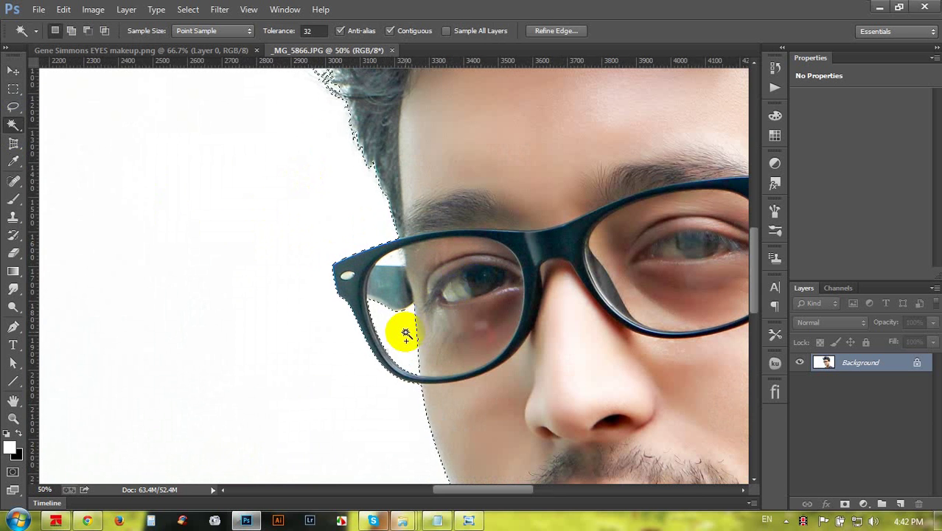
pyautogui.keyDown('shift'); pyautogui.click(389, 261); pyautogui.keyUp('shift')
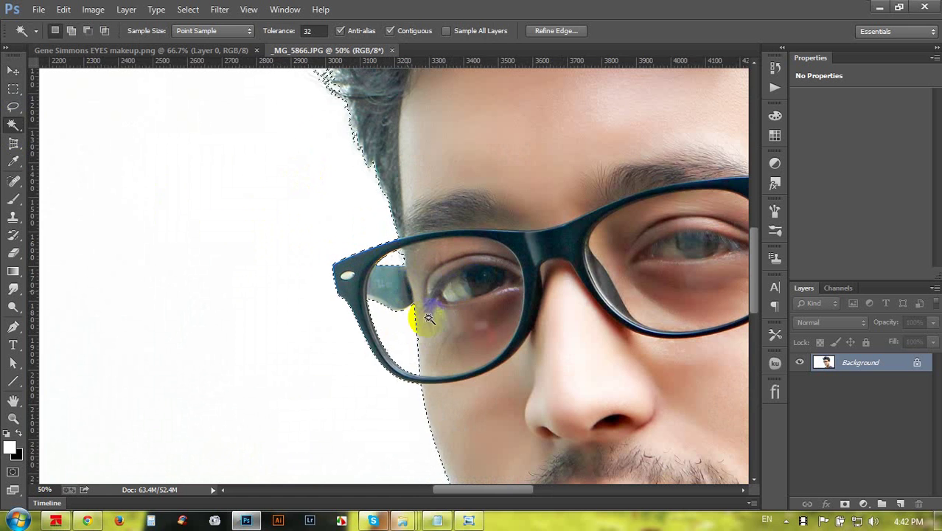
pyautogui.moveTo(429, 319); pyautogui.dragTo(396, 235)
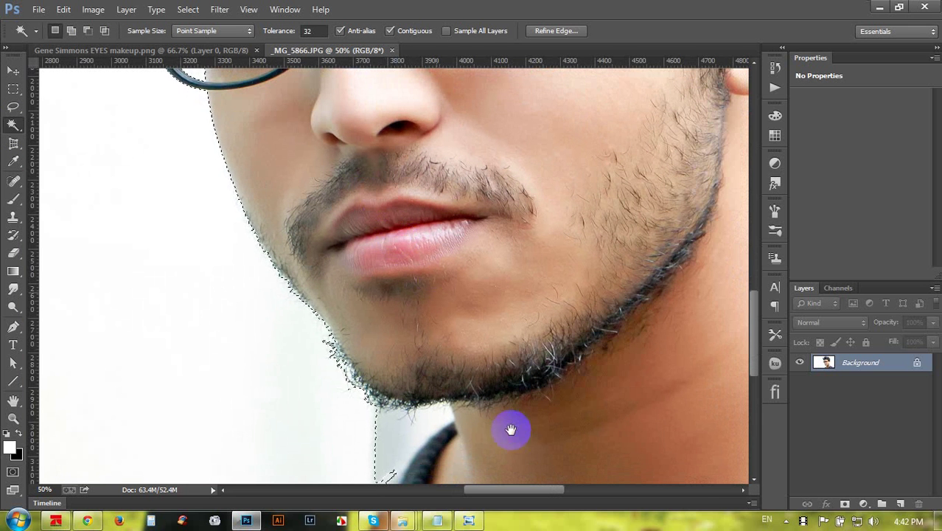
# Subtract the stray patch inside the earlobe from the selection using the Lasso tool.
pyautogui.moveTo(511, 429); pyautogui.dragTo(500, 288)
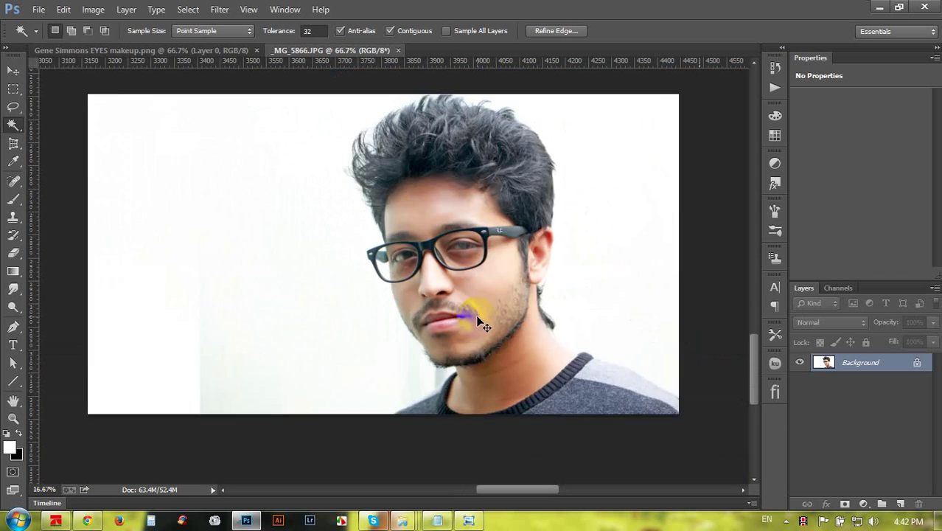
pyautogui.scroll(6, 572, 332)
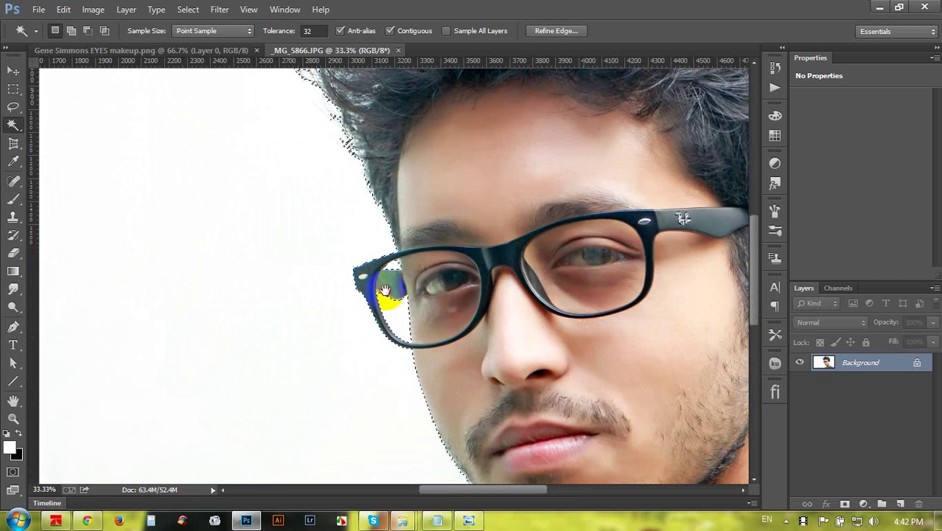
pyautogui.moveTo(385, 289); pyautogui.dragTo(346, 262)
pyautogui.keyDown('shift'); pyautogui.click(499, 321); pyautogui.keyUp('shift')
pyautogui.moveTo(498, 321); pyautogui.dragTo(421, 331)
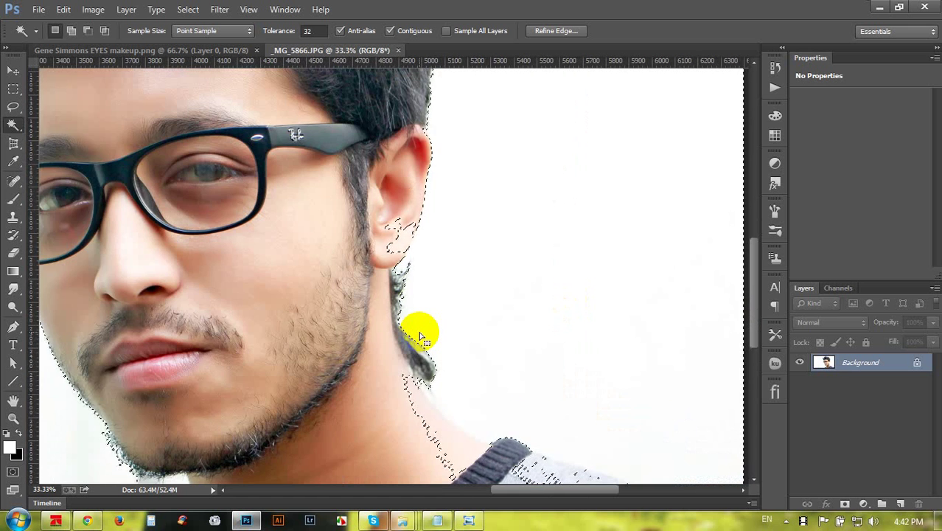
pyautogui.scroll(2, 420, 336)
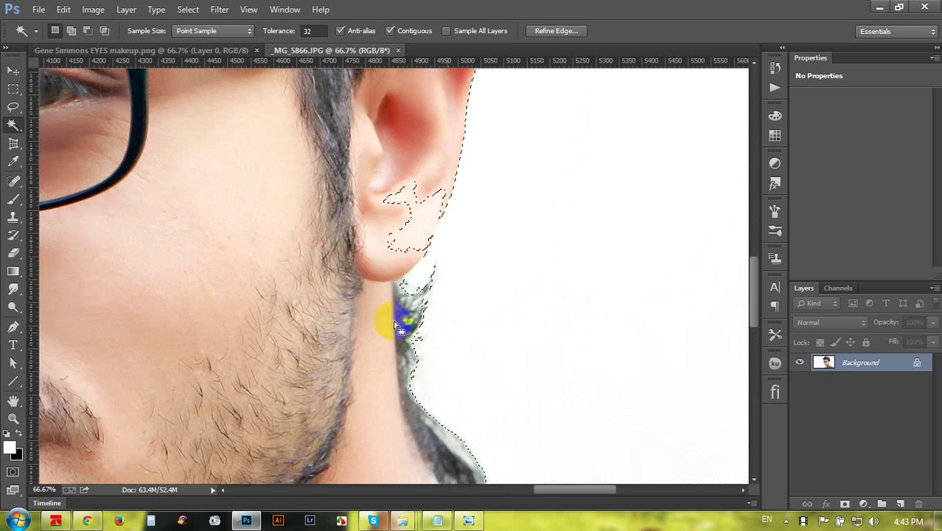
pyautogui.scroll(1, 401, 329)
pyautogui.click(13, 107)
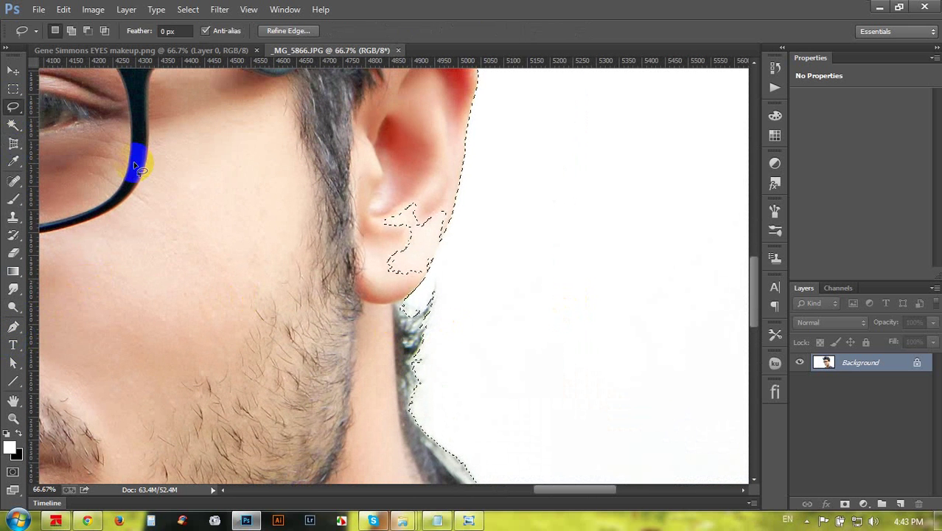
pyautogui.moveTo(452, 191)
pyautogui.mouseDown()
pyautogui.moveTo(423, 274)
pyautogui.moveTo(385, 287)
pyautogui.moveTo(362, 220)
pyautogui.moveTo(411, 179)
pyautogui.mouseUp()
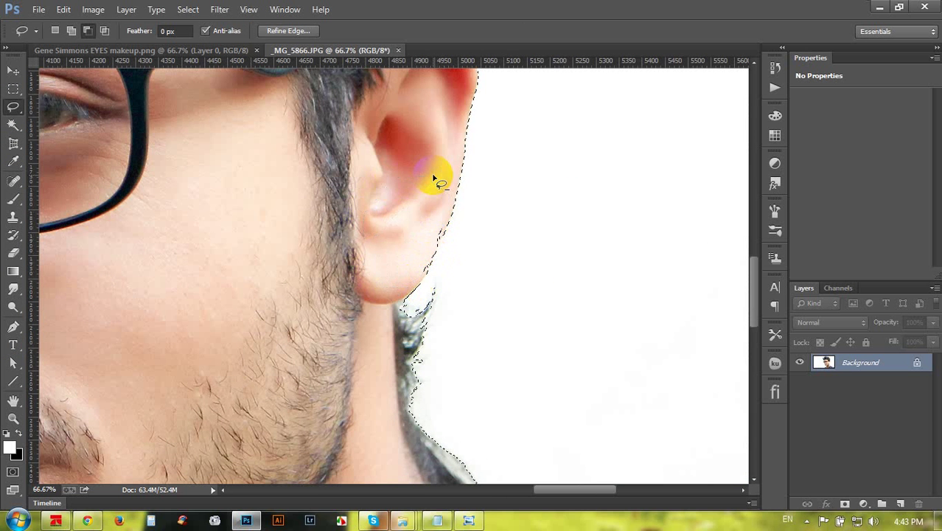
pyautogui.moveTo(444, 217)
pyautogui.mouseDown()
pyautogui.moveTo(425, 280)
pyautogui.moveTo(385, 271)
pyautogui.moveTo(412, 213)
pyautogui.mouseUp()
# Smooth the jagged selection edge along the outer ear with small Lasso corrections.
pyautogui.hotkey('ctrl', '+')
pyautogui.hotkey('ctrl', '+')
pyautogui.hotkey('ctrl', '+')
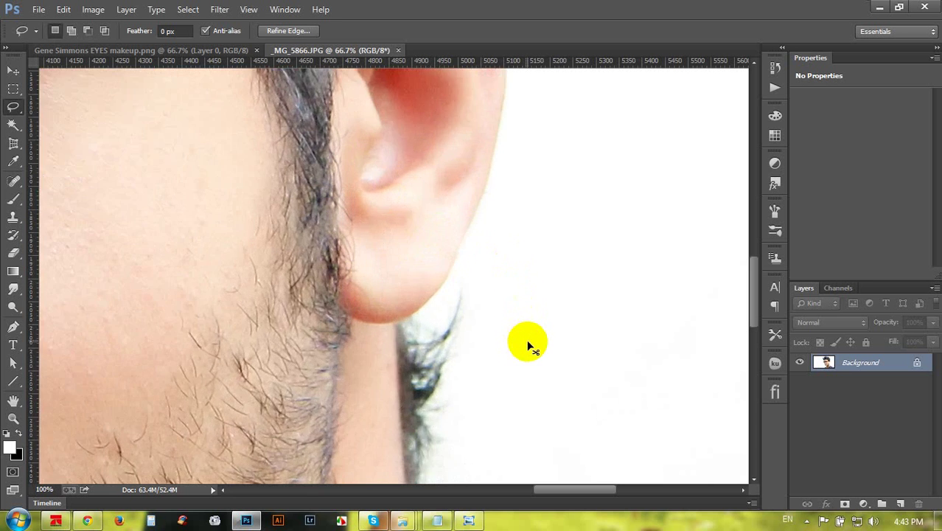
pyautogui.moveTo(500, 359); pyautogui.dragTo(385, 452)
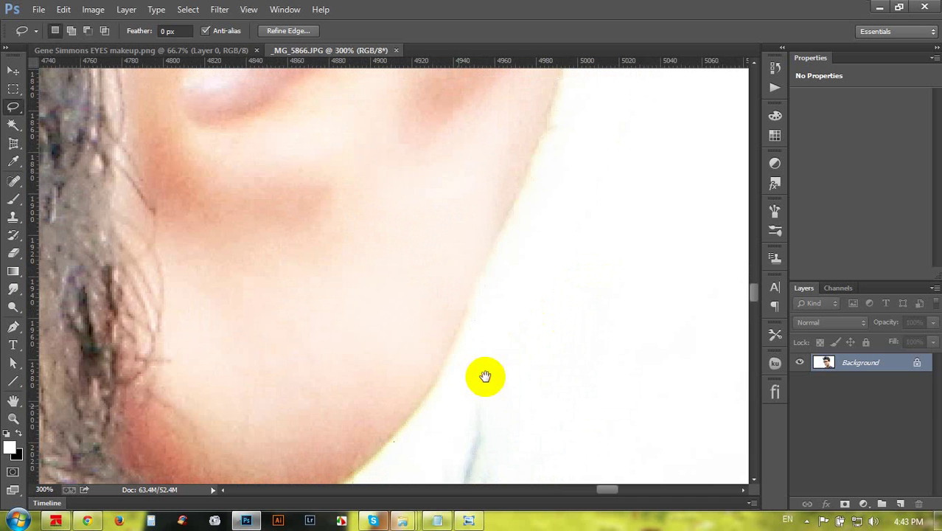
pyautogui.moveTo(500, 245)
pyautogui.mouseDown()
pyautogui.moveTo(411, 424)
pyautogui.moveTo(467, 406)
pyautogui.moveTo(519, 351)
pyautogui.moveTo(547, 252)
pyautogui.mouseUp()
pyautogui.scroll(2, 548, 262)
pyautogui.scroll(1, 548, 262)
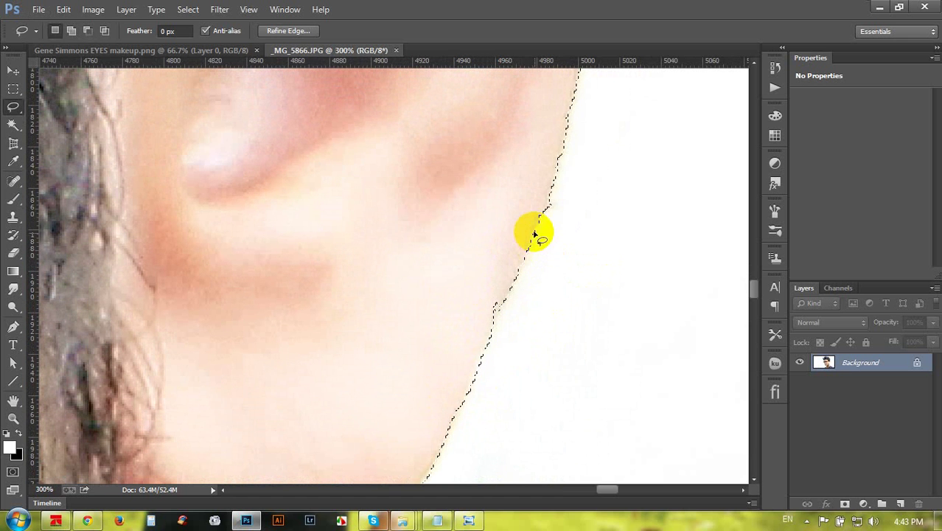
pyautogui.moveTo(528, 232)
pyautogui.mouseDown()
pyautogui.moveTo(498, 316)
pyautogui.moveTo(473, 332)
pyautogui.moveTo(456, 320)
pyautogui.mouseUp()
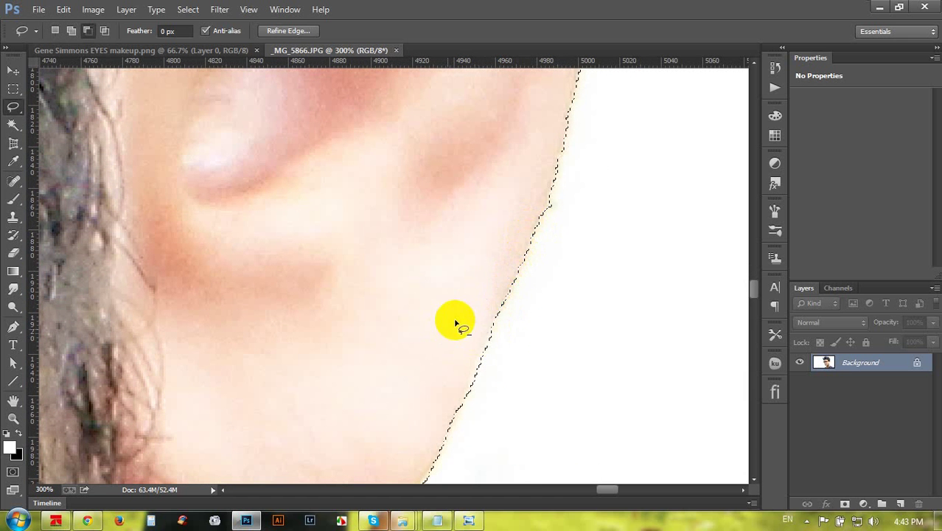
pyautogui.moveTo(564, 174)
pyautogui.mouseDown()
pyautogui.moveTo(543, 215)
pyautogui.moveTo(569, 216)
pyautogui.moveTo(562, 194)
pyautogui.mouseUp()
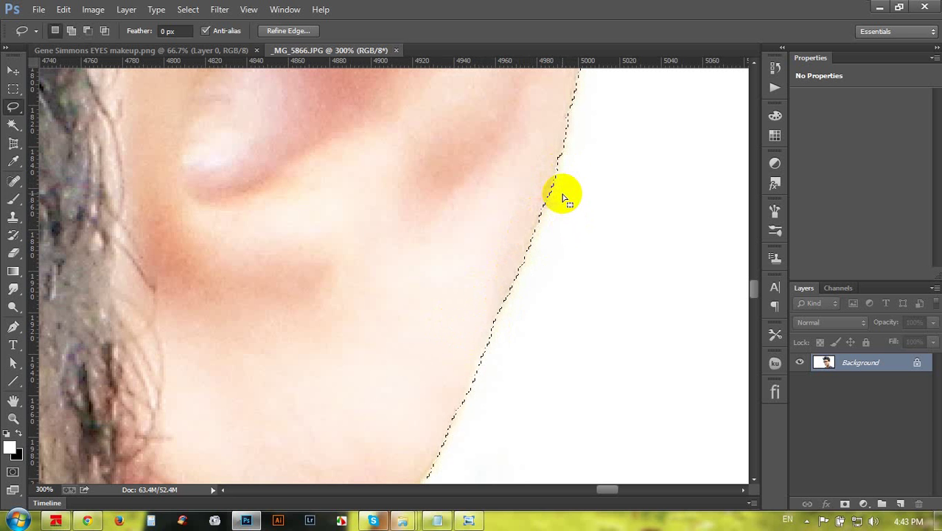
# Switch to the Pen tool and set it to Path mode for tracing the neck and shoulder beside the ear.
pyautogui.scroll(-3, 557, 196)
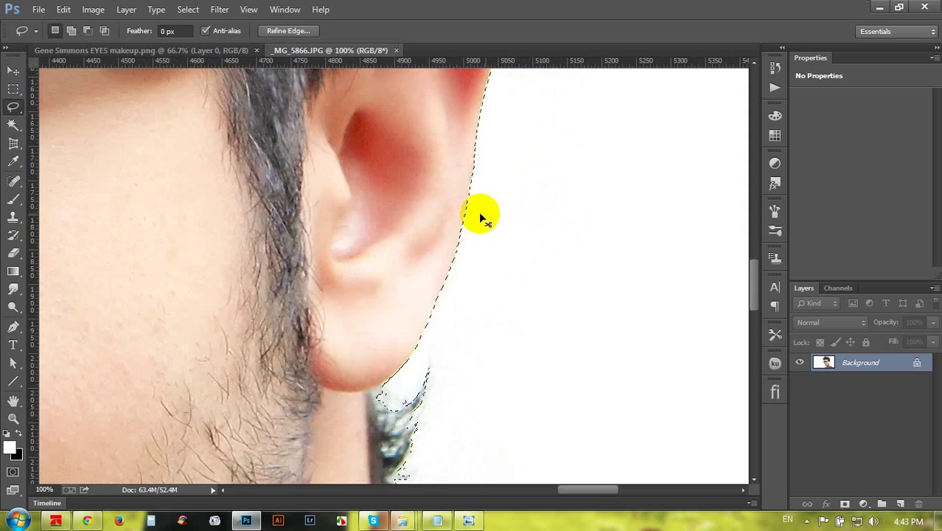
pyautogui.scroll(-4, 475, 217)
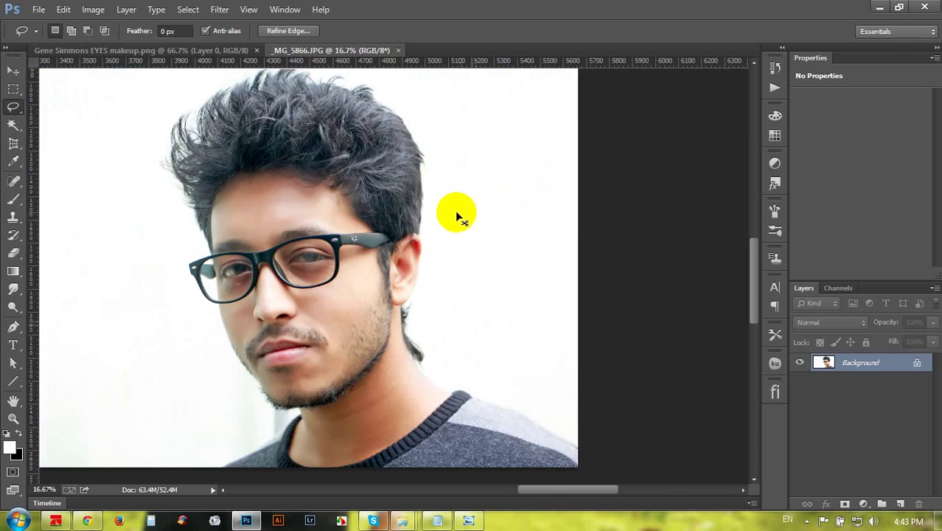
pyautogui.scroll(-5, 298, 221)
pyautogui.hotkey('ctrl', '+')
pyautogui.hotkey('ctrl', '+')
pyautogui.hotkey('ctrl', '+')
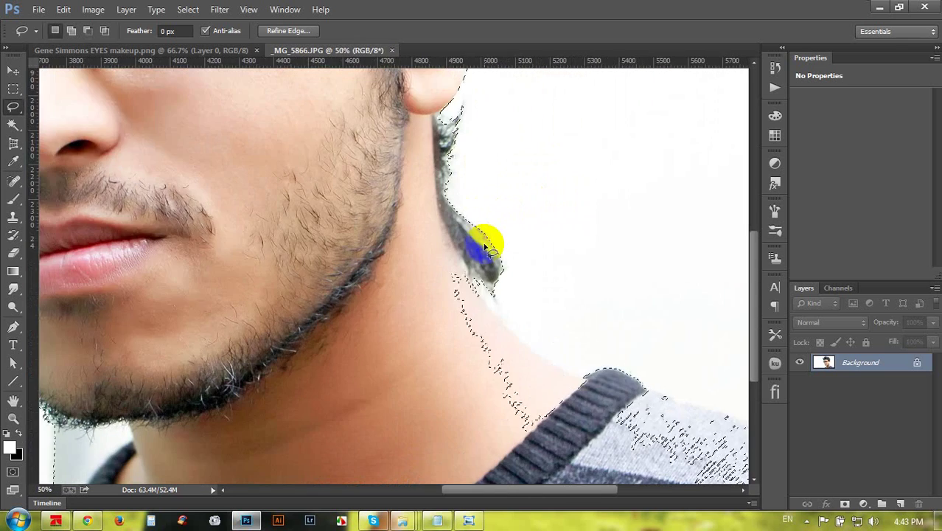
pyautogui.moveTo(531, 269); pyautogui.dragTo(330, 174)
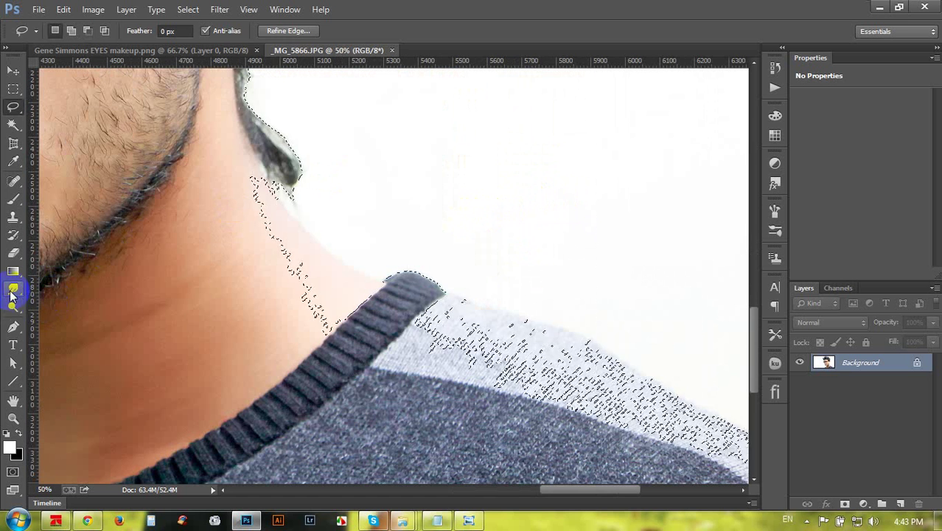
pyautogui.click(14, 327)
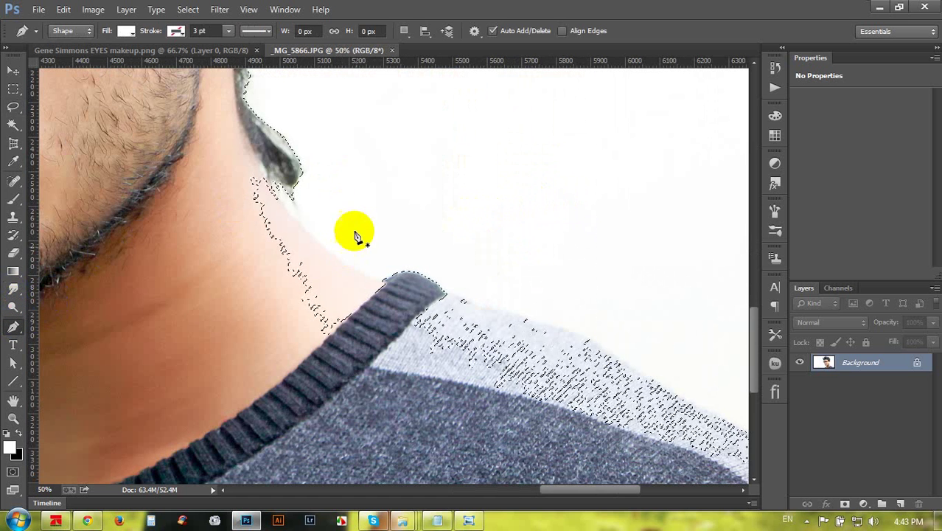
pyautogui.click(272, 188)
pyautogui.hotkey('ctrl', 'z')
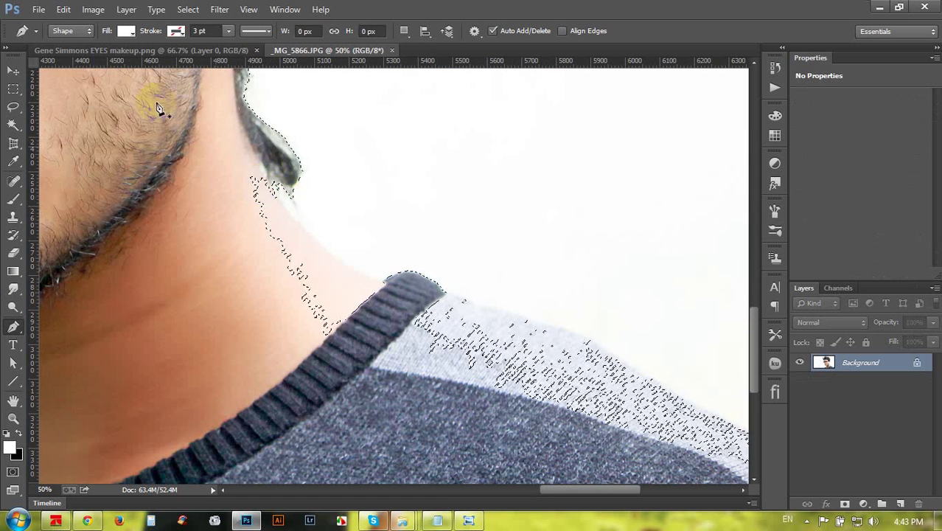
pyautogui.click(75, 38)
pyautogui.click(74, 53)
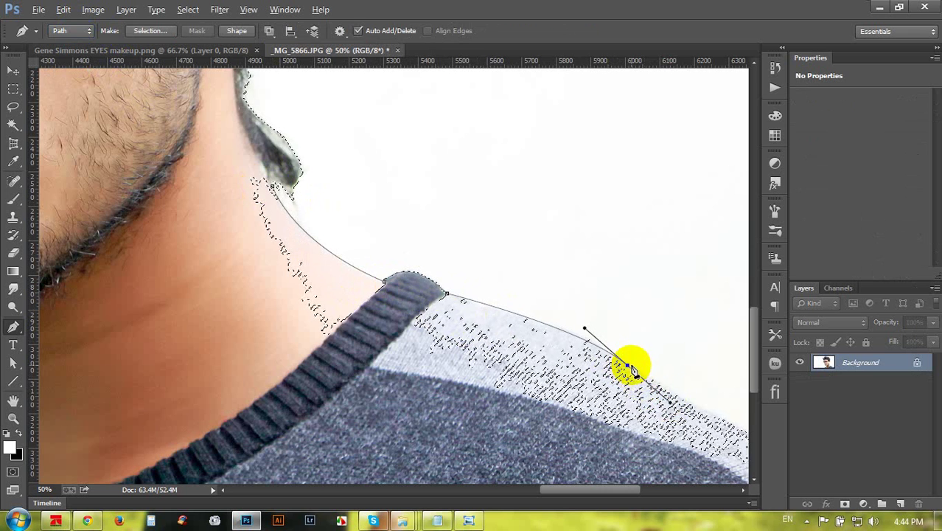
# Extend the pen path down the light grey shoulder to the photo's side edge and lower corner.
pyautogui.moveTo(632, 372); pyautogui.dragTo(450, 274)
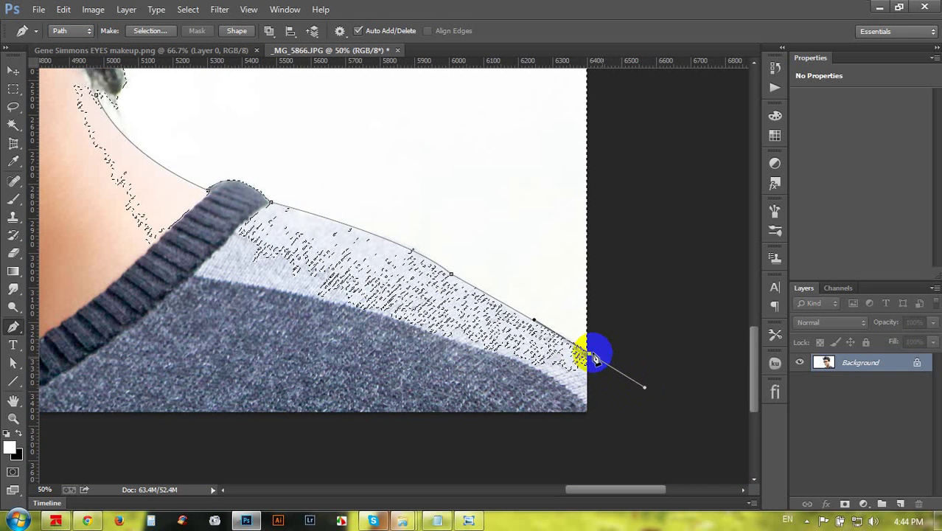
pyautogui.moveTo(595, 359); pyautogui.dragTo(595, 358)
pyautogui.click(588, 401)
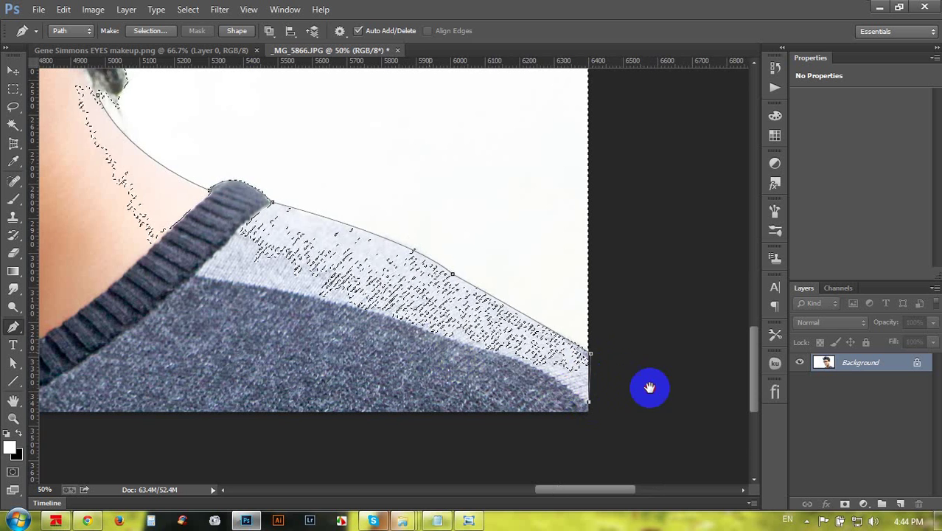
# Close the path through the sweater and neck, and subtract its area from the background selection.
pyautogui.moveTo(430, 351); pyautogui.dragTo(651, 387)
pyautogui.click(298, 334)
pyautogui.click(219, 121)
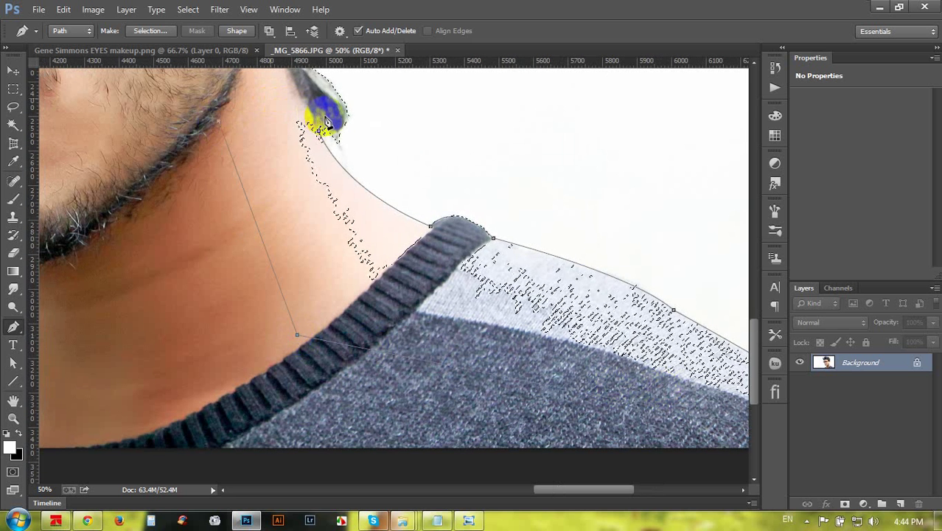
pyautogui.click(271, 99)
pyautogui.click(319, 132)
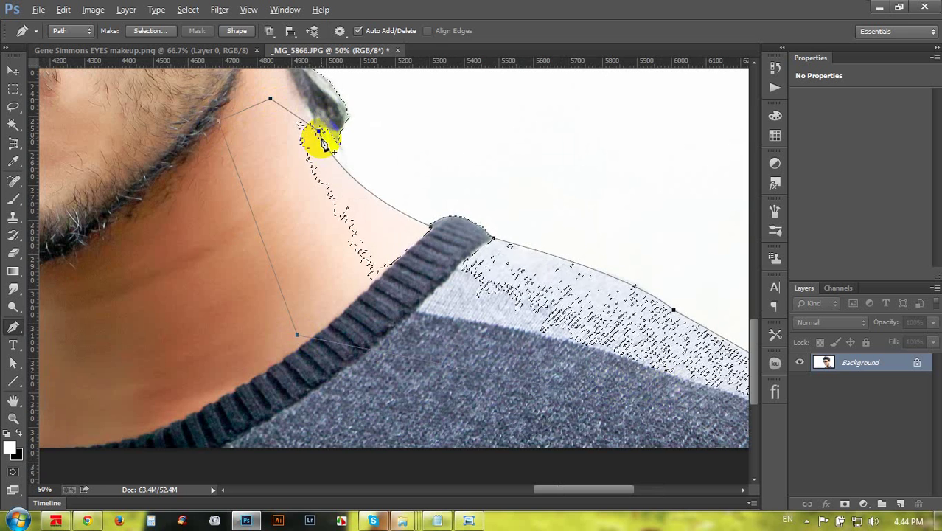
pyautogui.hotkey('ctrl', 'Return')
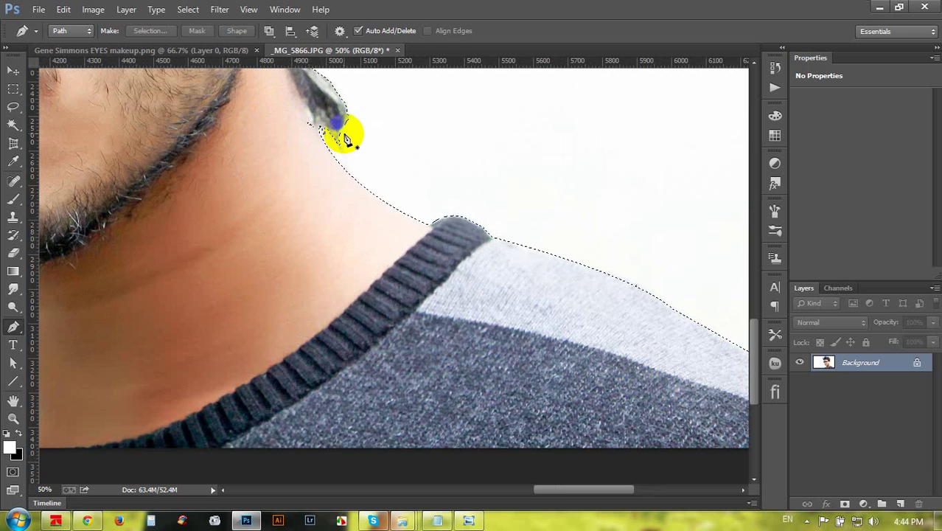
# Trace a pen path along the sweater collar below the chin, from the shoulder up to the neck and beard.
pyautogui.hotkey('ctrl', '-')
pyautogui.hotkey('ctrl', '-')
pyautogui.hotkey('ctrl', '-')
pyautogui.hotkey('ctrl', '-')
pyautogui.hotkey('ctrl', '+')
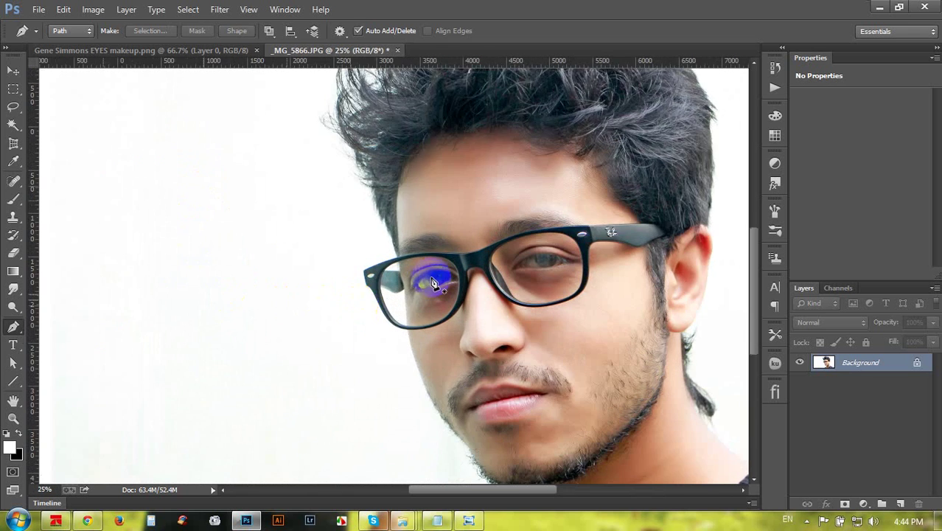
pyautogui.scroll(-8, 441, 274)
pyautogui.hotkey('ctrl', '+')
pyautogui.moveTo(566, 298); pyautogui.dragTo(289, 289)
pyautogui.moveTo(537, 339); pyautogui.dragTo(564, 307)
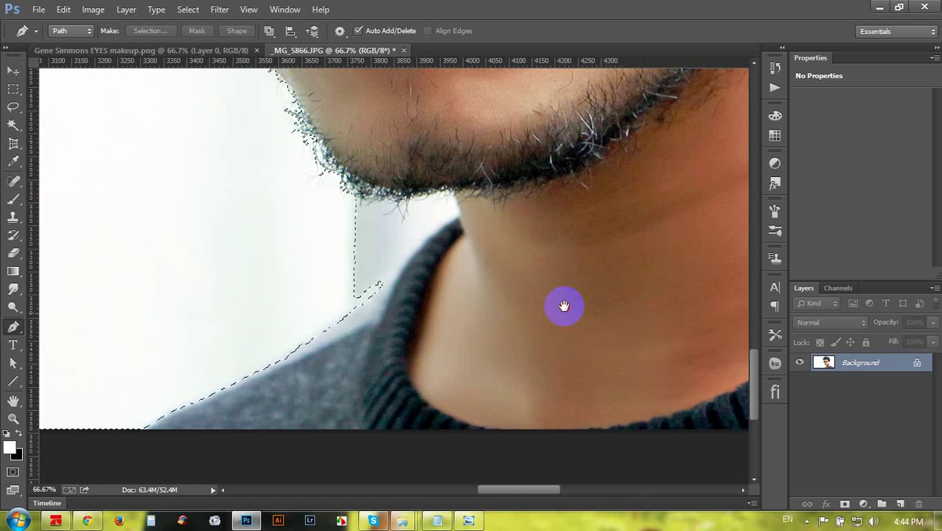
pyautogui.hotkey('ctrl', 'r')
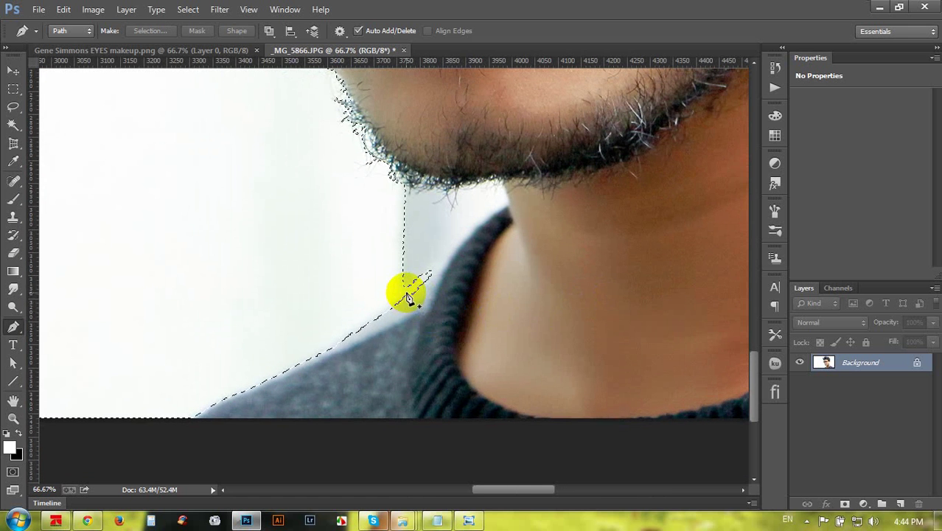
pyautogui.click(499, 239)
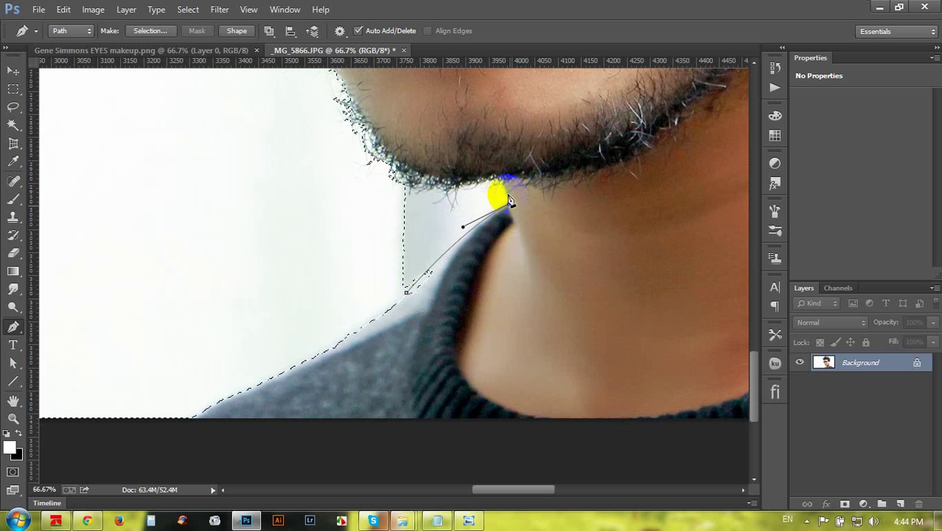
pyautogui.click(507, 176)
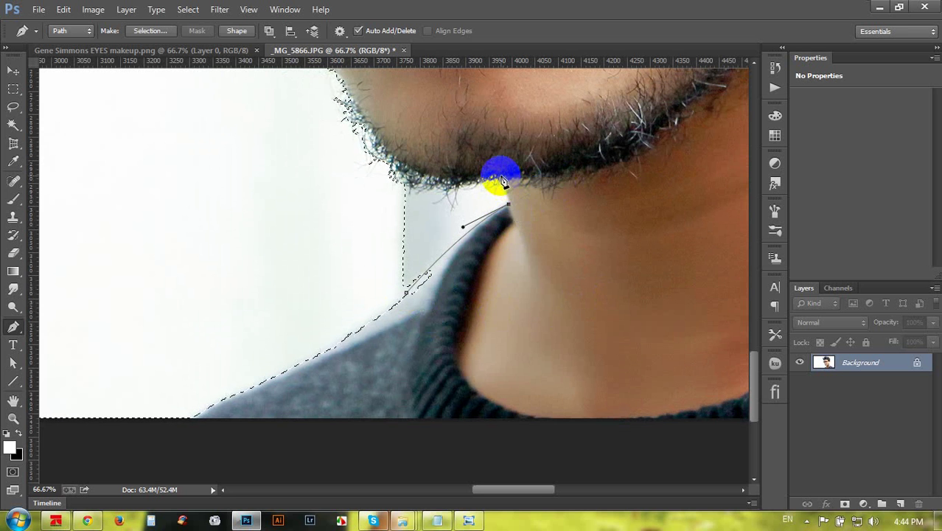
# Close the path along the beard and through the white background, and add its area to the selection.
pyautogui.click(387, 180)
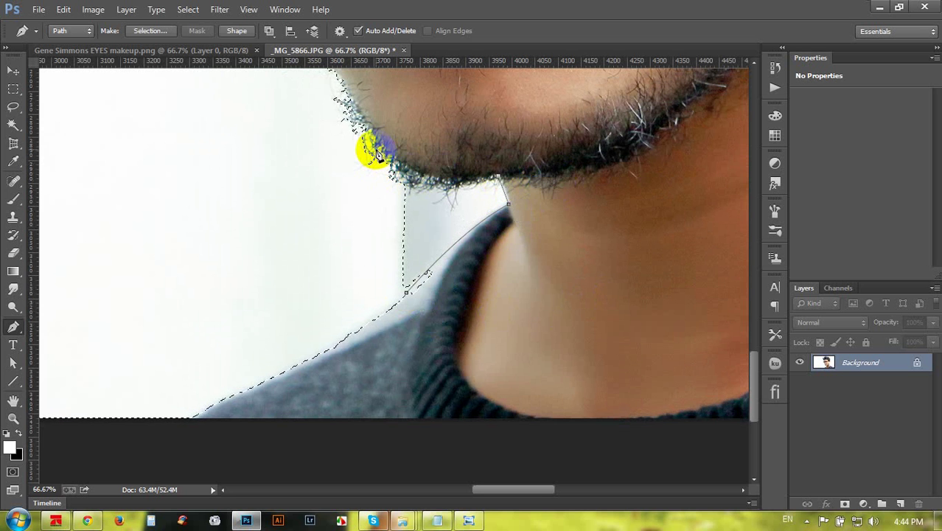
pyautogui.moveTo(349, 92); pyautogui.dragTo(348, 90)
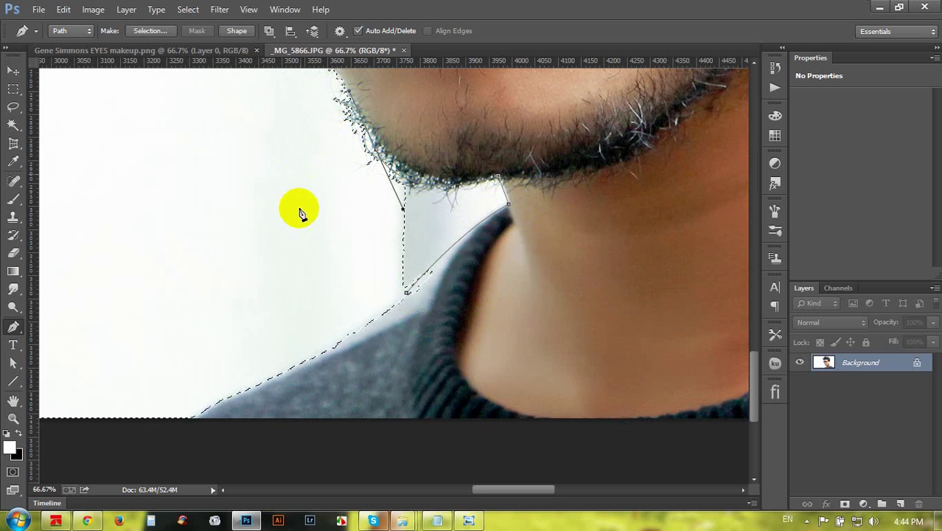
pyautogui.moveTo(300, 213); pyautogui.dragTo(303, 235)
pyautogui.moveTo(406, 293); pyautogui.dragTo(437, 275)
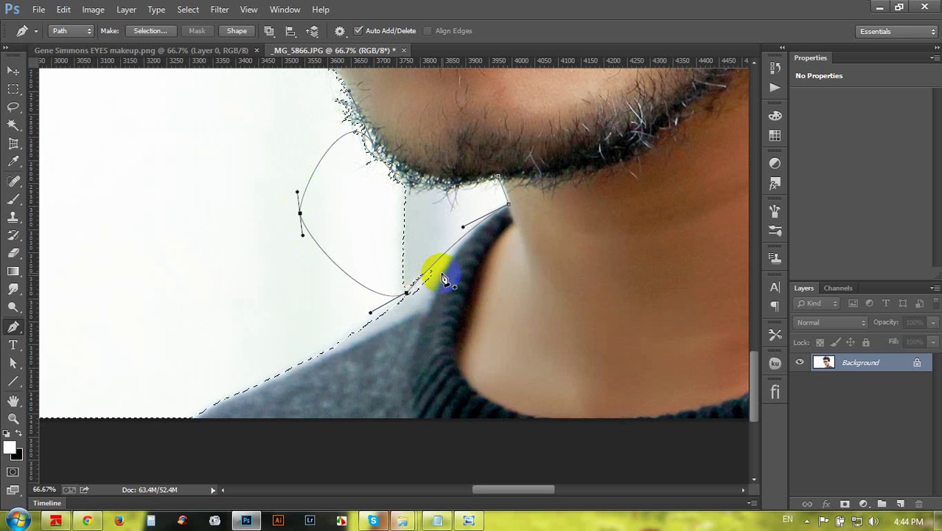
pyautogui.hotkey('ctrl', 'shift', 'Return')
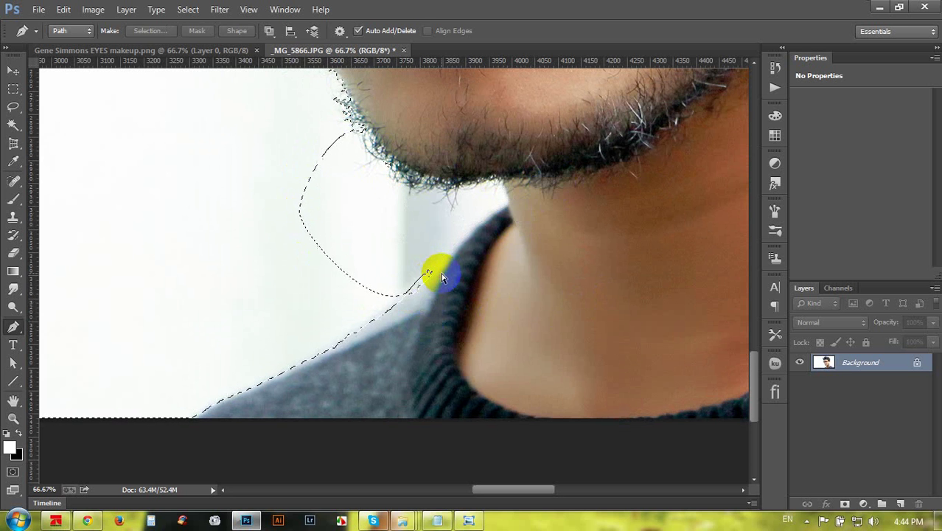
# Add the white area below the chin to the selection, and smooth the selection edge along the shoulder with another pen path.
pyautogui.hotkey('ctrl', 'z')
pyautogui.hotkey('ctrl', 'shift', 'Return')
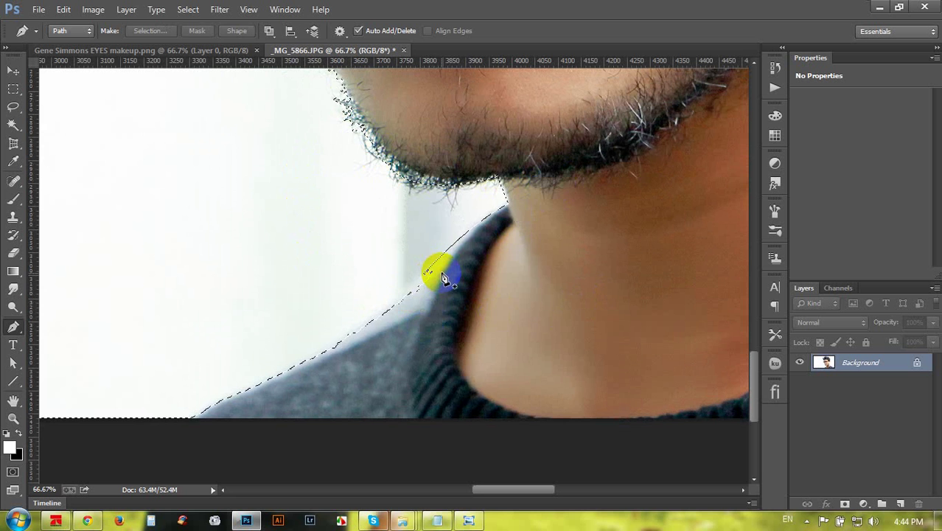
pyautogui.click(432, 269)
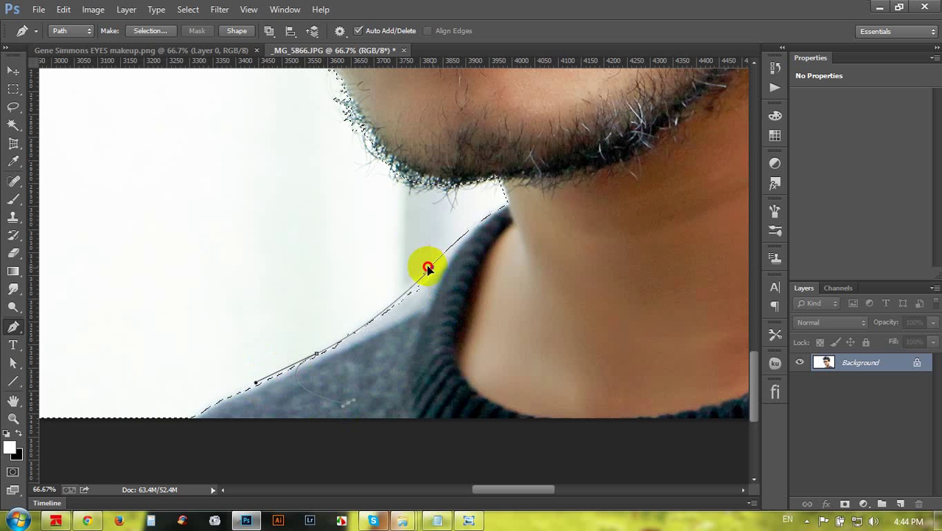
pyautogui.moveTo(427, 269); pyautogui.dragTo(377, 264)
pyautogui.hotkey('ctrl', 'shift', 'Return')
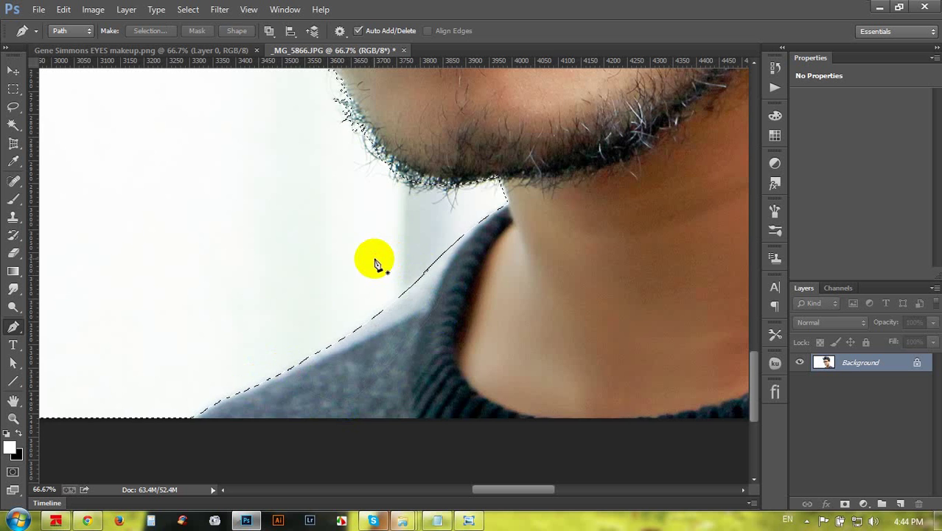
# Invert the selection so it covers the man, and add a layer mask from it to hide the background.
pyautogui.scroll(-6, 375, 264)
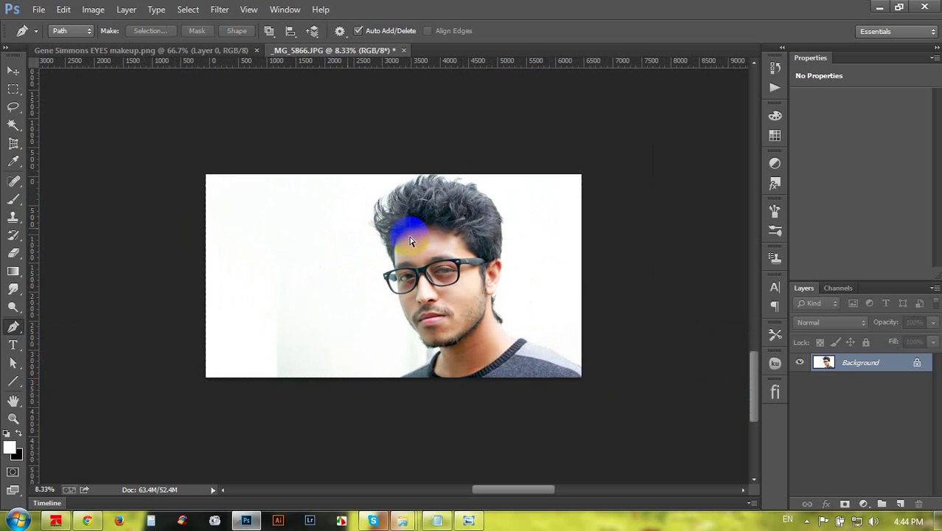
pyautogui.scroll(1, 411, 241)
pyautogui.click(183, 15)
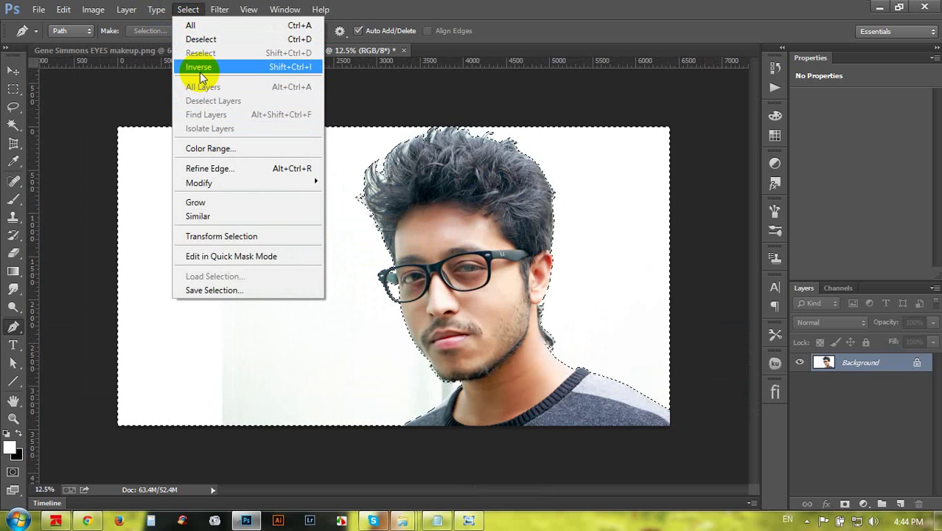
pyautogui.click(200, 67)
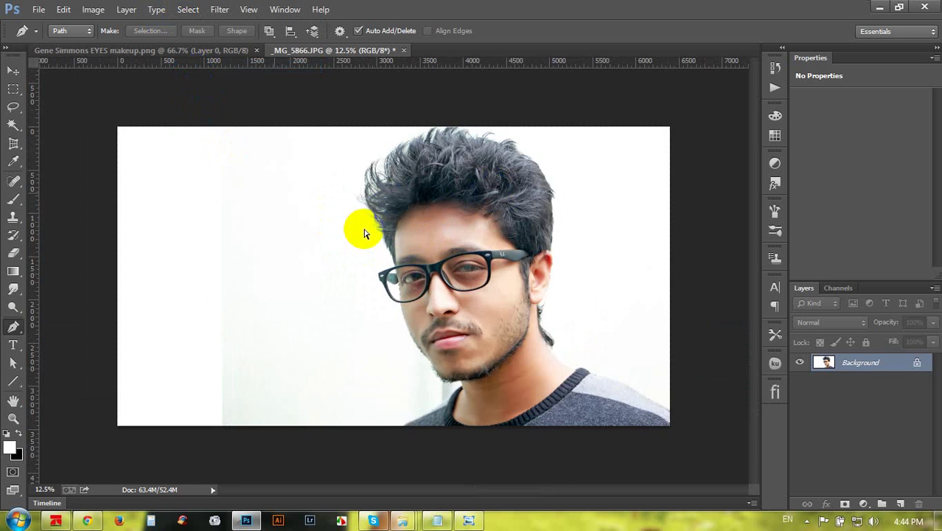
pyautogui.scroll(1, 364, 233)
pyautogui.click(840, 502)
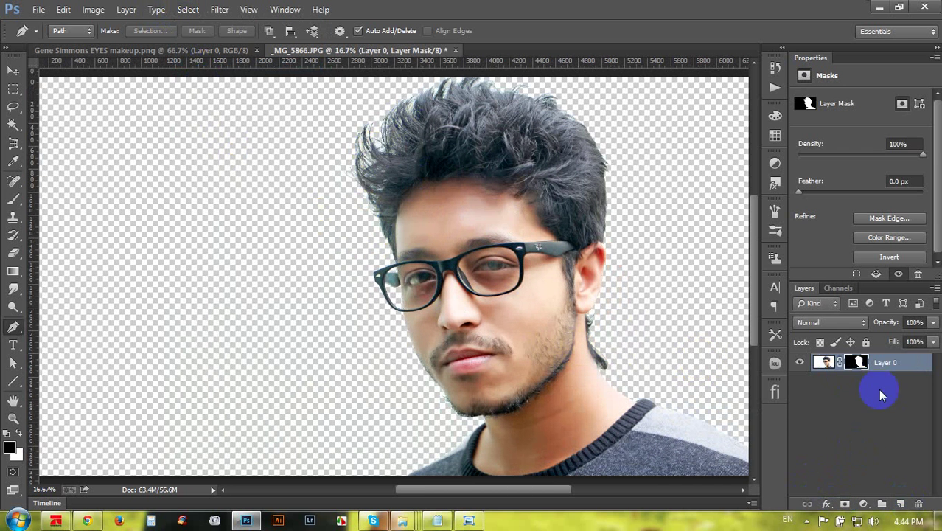
# Create a new layer below the masked portrait and fill it with black.
pyautogui.click(900, 504)
pyautogui.moveTo(863, 365); pyautogui.dragTo(874, 418)
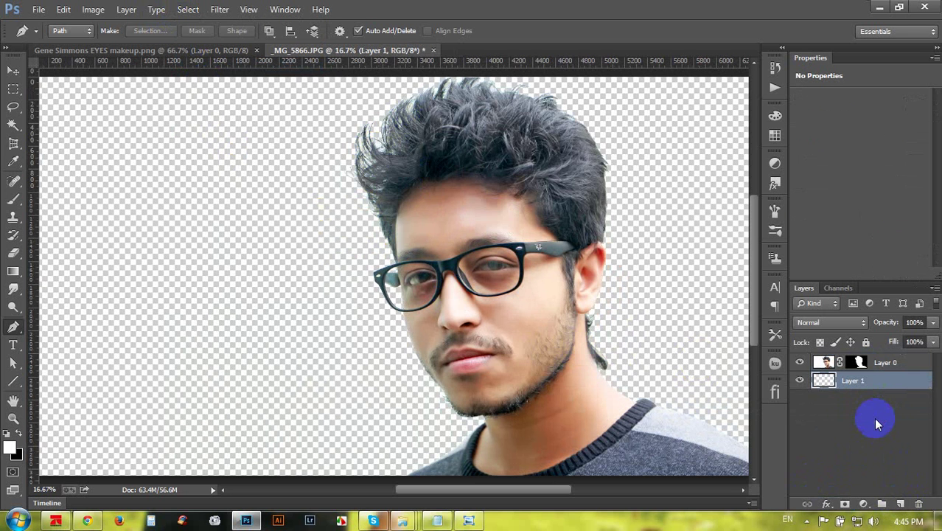
pyautogui.hotkey('alt', 'BackSpace')
pyautogui.press('x')
pyautogui.scroll(-2, 594, 318)
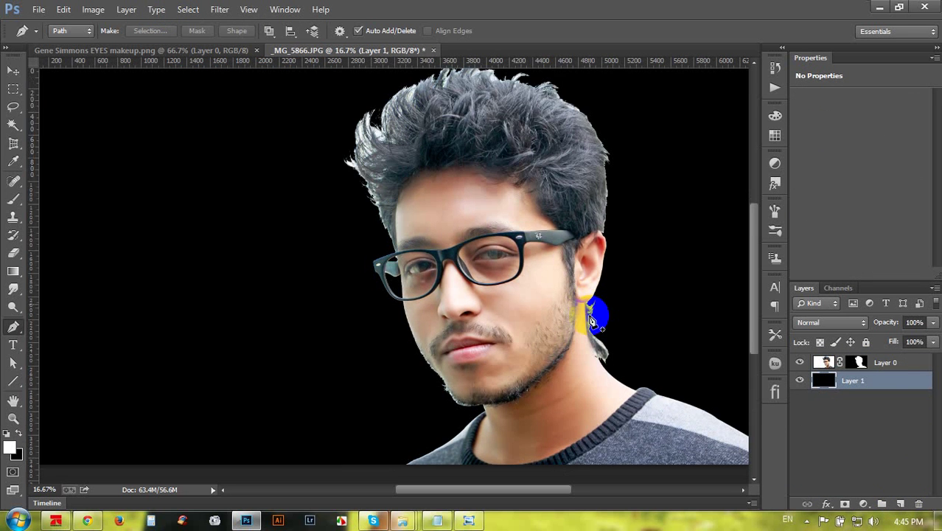
pyautogui.scroll(2, 594, 318)
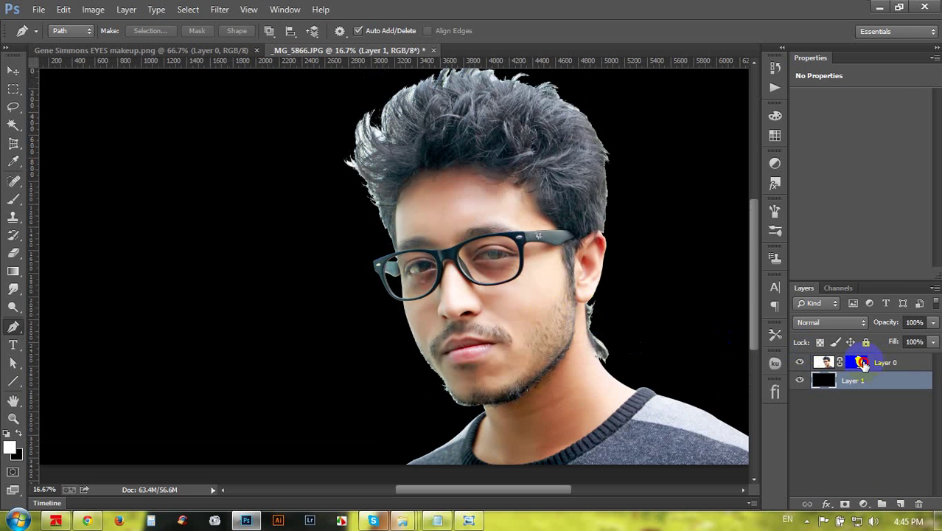
# Open Refine Mask for the portrait layer's mask and set the view mode to On Black.
pyautogui.click(862, 363)
pyautogui.rightClick(852, 363)
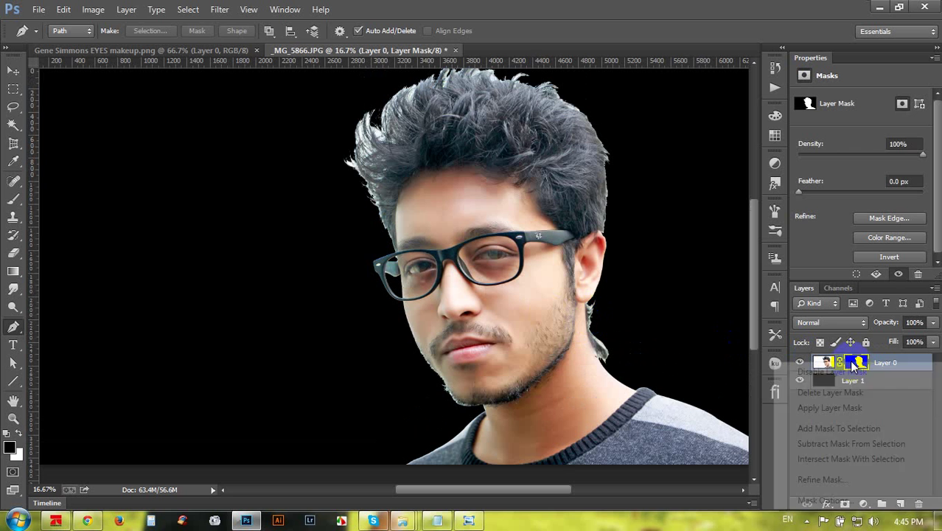
pyautogui.click(824, 479)
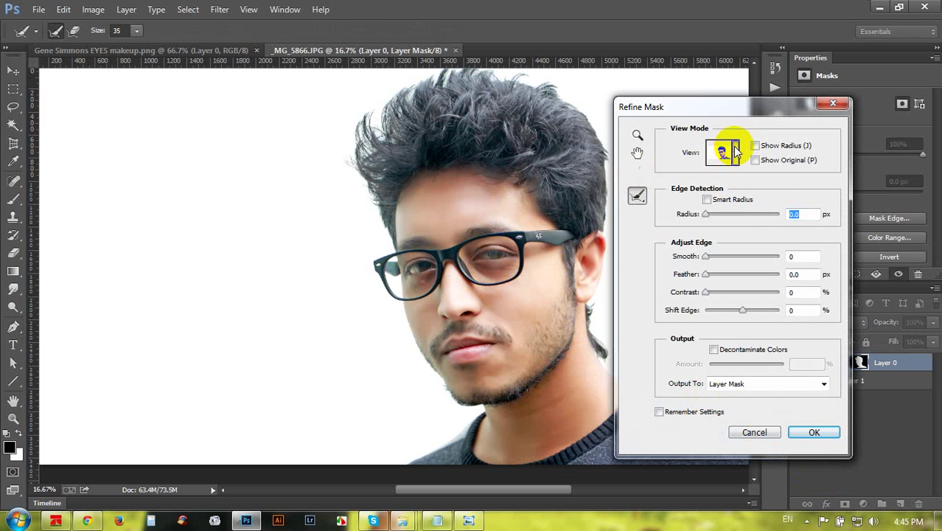
pyautogui.click(735, 151)
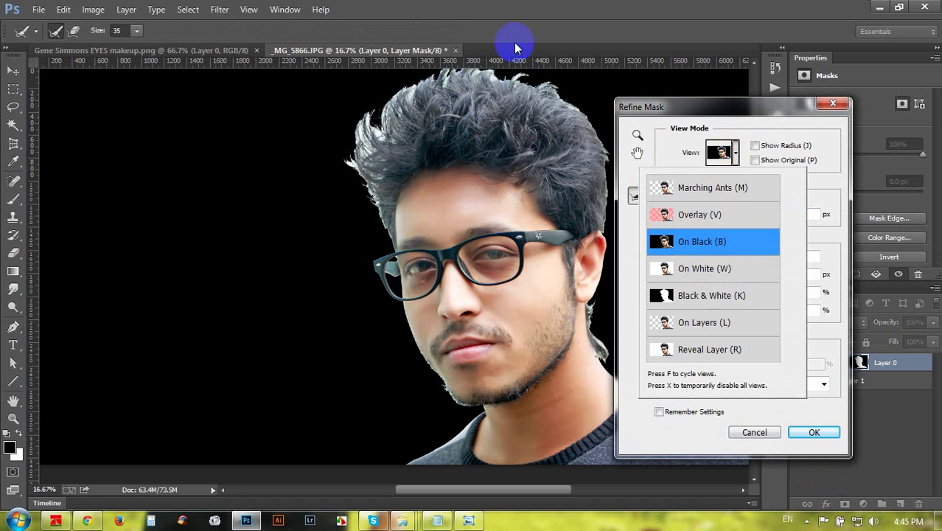
# Set the Refine Radius brush size to 150.
pyautogui.click(136, 31)
pyautogui.moveTo(155, 59)
pyautogui.mouseDown()
pyautogui.moveTo(190, 177)
pyautogui.moveTo(163, 63)
pyautogui.moveTo(204, 50)
pyautogui.mouseUp()
pyautogui.moveTo(186, 120)
pyautogui.mouseDown()
pyautogui.moveTo(271, 74)
pyautogui.moveTo(225, 47)
pyautogui.moveTo(222, 151)
pyautogui.moveTo(228, 140)
pyautogui.mouseUp()
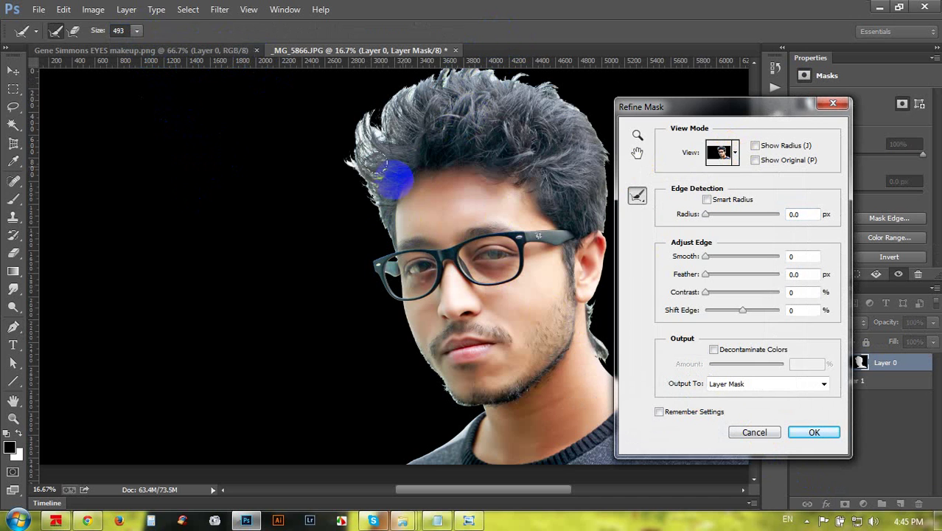
pyautogui.scroll(1, 385, 189)
pyautogui.press('[')
pyautogui.press('[')
pyautogui.press('[')
pyautogui.press('[')
pyautogui.press('[')
pyautogui.press('[')
pyautogui.press('[')
pyautogui.press('[')
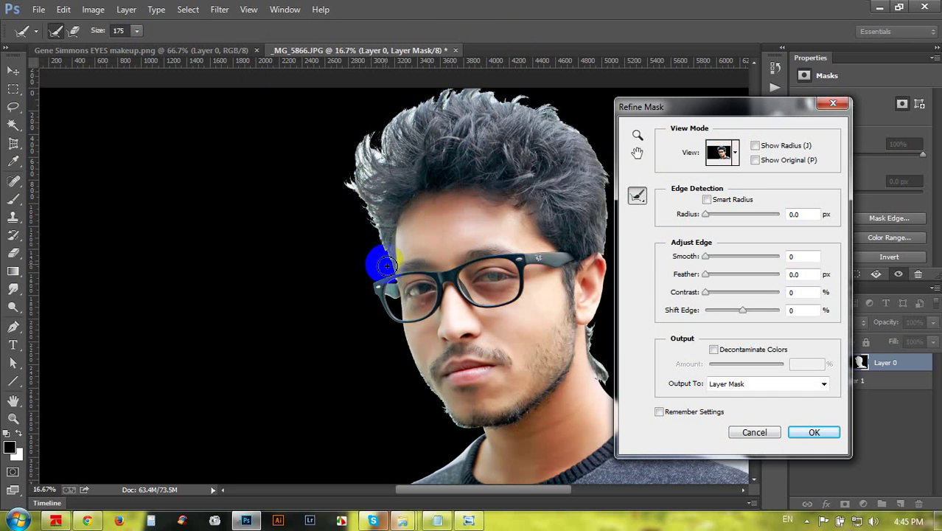
# Brush the Refine Radius tool along the hair outline, from the temple over the head to the ear on the other side.
pyautogui.moveTo(386, 265); pyautogui.dragTo(378, 241)
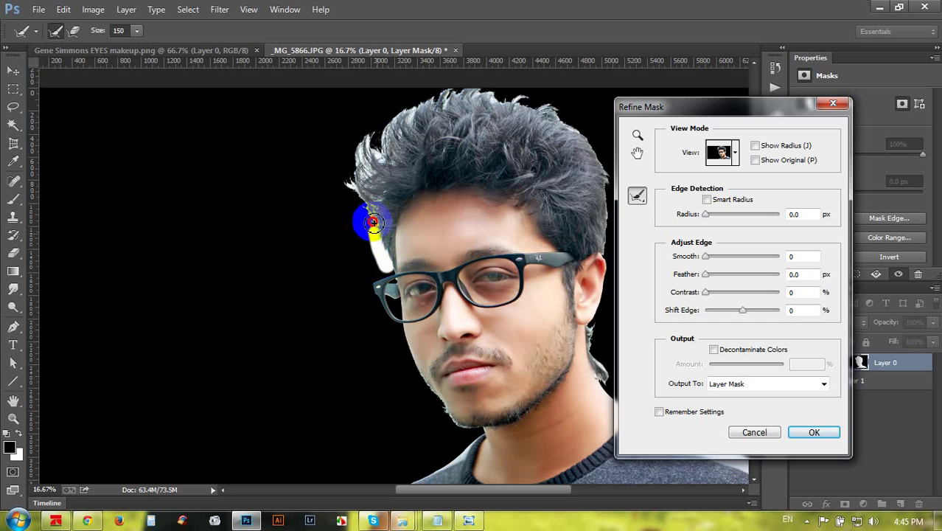
pyautogui.moveTo(366, 199)
pyautogui.mouseDown()
pyautogui.moveTo(351, 180)
pyautogui.moveTo(358, 189)
pyautogui.moveTo(368, 176)
pyautogui.moveTo(354, 155)
pyautogui.moveTo(363, 141)
pyautogui.moveTo(367, 166)
pyautogui.moveTo(380, 129)
pyautogui.moveTo(370, 180)
pyautogui.moveTo(382, 127)
pyautogui.moveTo(390, 119)
pyautogui.moveTo(402, 132)
pyautogui.moveTo(438, 91)
pyautogui.moveTo(451, 92)
pyautogui.moveTo(430, 102)
pyautogui.moveTo(509, 95)
pyautogui.moveTo(493, 97)
pyautogui.moveTo(521, 112)
pyautogui.moveTo(528, 100)
pyautogui.moveTo(516, 95)
pyautogui.moveTo(553, 111)
pyautogui.mouseUp()
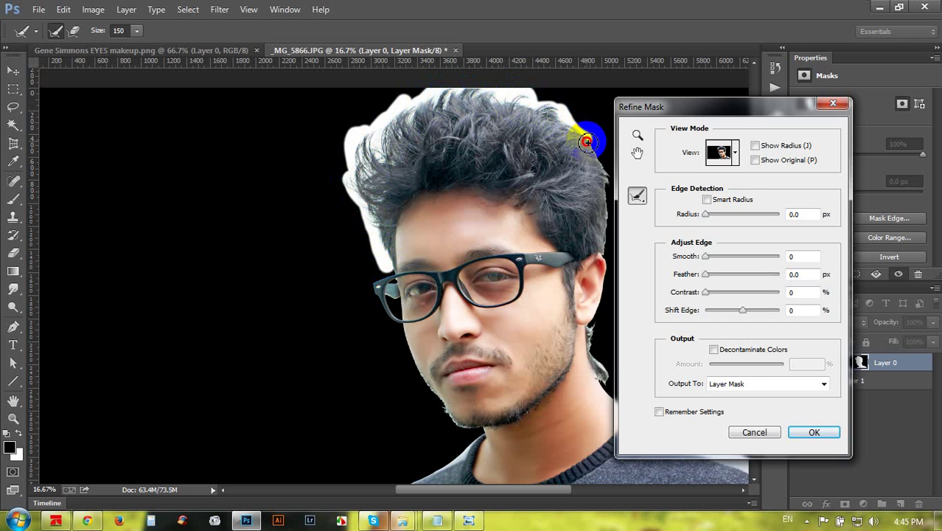
pyautogui.moveTo(599, 163)
pyautogui.mouseDown()
pyautogui.moveTo(601, 242)
pyautogui.moveTo(616, 241)
pyautogui.mouseUp()
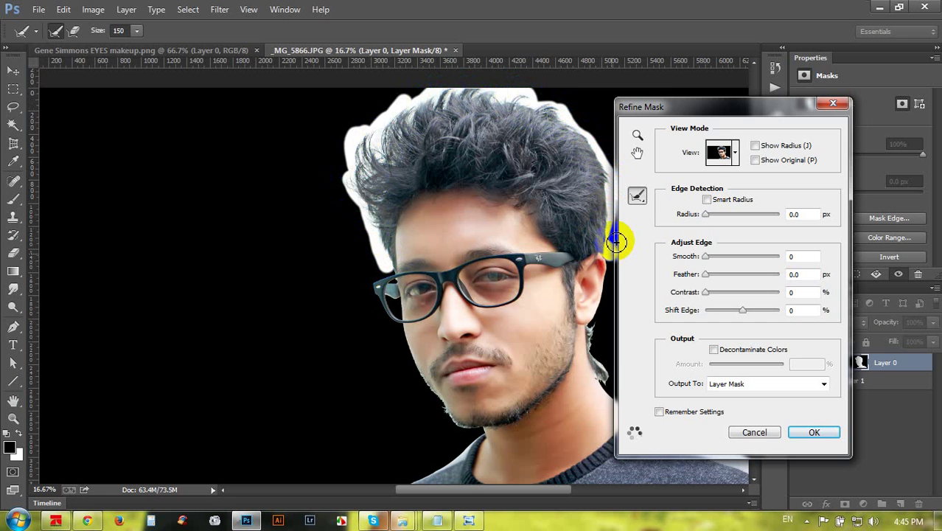
pyautogui.moveTo(381, 122); pyautogui.dragTo(402, 154)
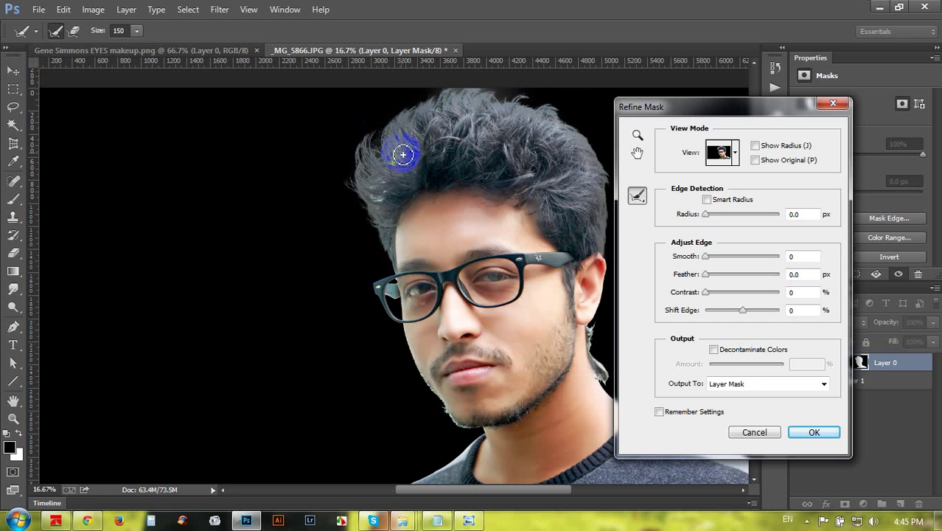
pyautogui.moveTo(582, 231); pyautogui.dragTo(585, 234)
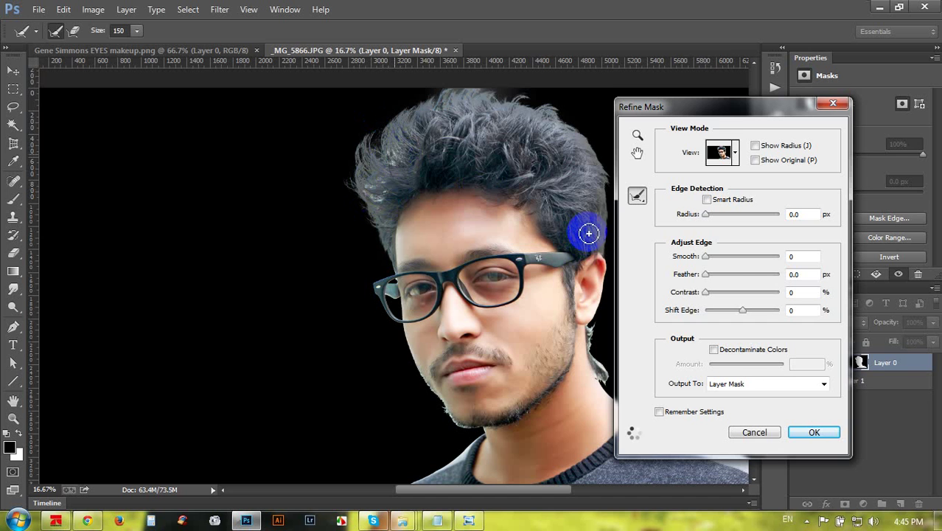
# Move the Refine Mask dialog off the portrait, and refine the mask edge at the nape hair and along the bearded chin.
pyautogui.moveTo(722, 104); pyautogui.dragTo(852, 91)
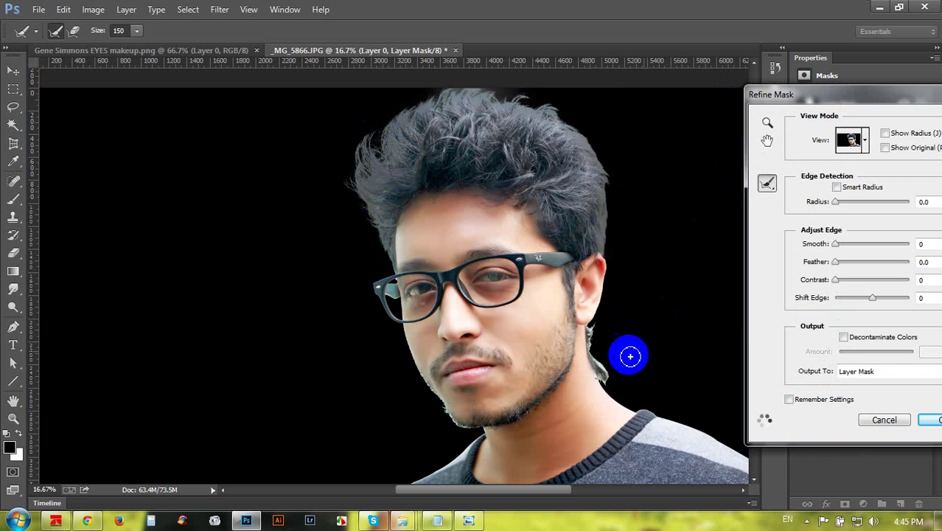
pyautogui.moveTo(630, 357)
pyautogui.mouseDown()
pyautogui.moveTo(595, 330)
pyautogui.moveTo(612, 380)
pyautogui.mouseUp()
pyautogui.moveTo(471, 451)
pyautogui.mouseDown()
pyautogui.moveTo(484, 441)
pyautogui.moveTo(450, 418)
pyautogui.mouseUp()
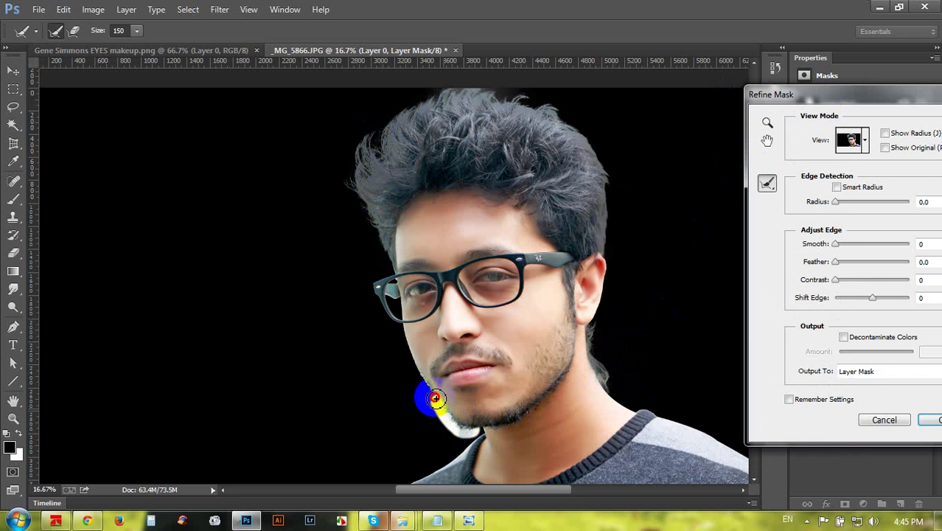
pyautogui.moveTo(421, 380); pyautogui.dragTo(391, 409)
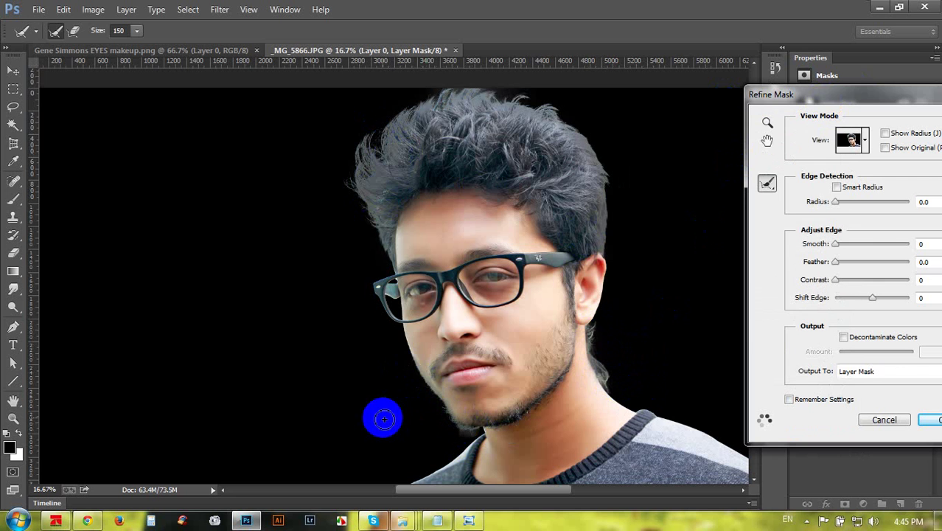
pyautogui.click(557, 413)
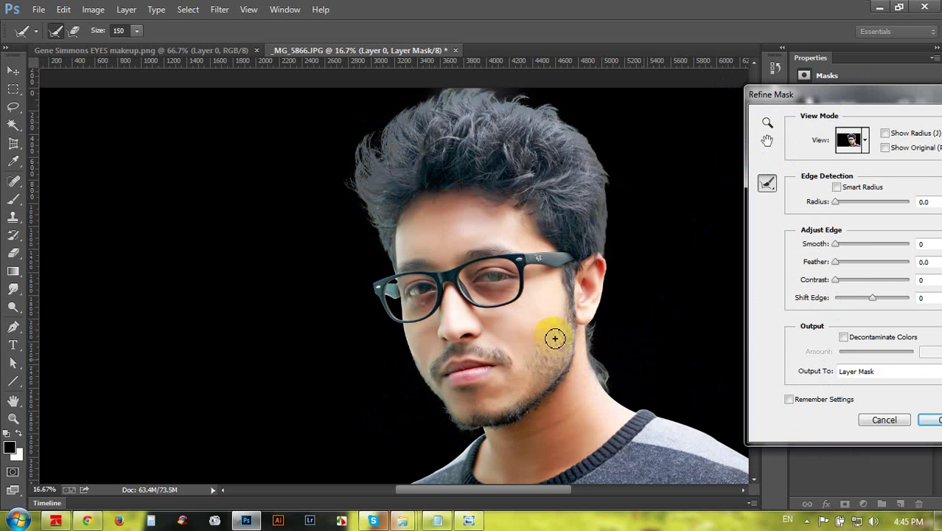
# Refine the mask edge around the outer corner of the glasses and the cheek, and apply the refinement to the layer mask.
pyautogui.click(390, 279)
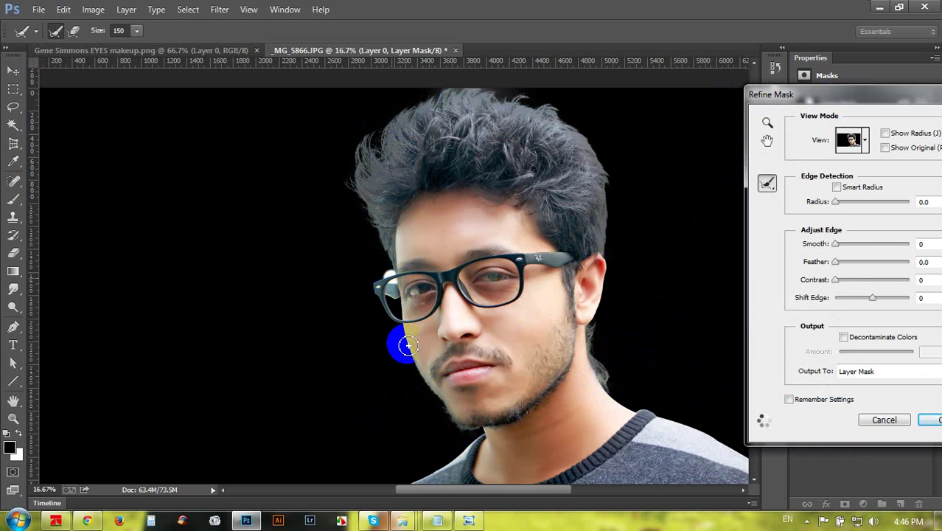
pyautogui.moveTo(408, 345); pyautogui.dragTo(397, 303)
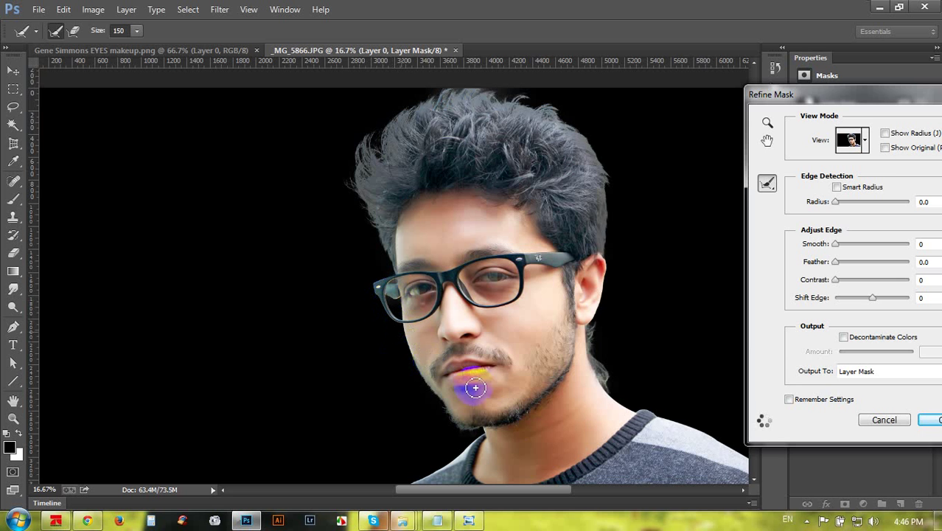
pyautogui.moveTo(544, 443); pyautogui.dragTo(520, 316)
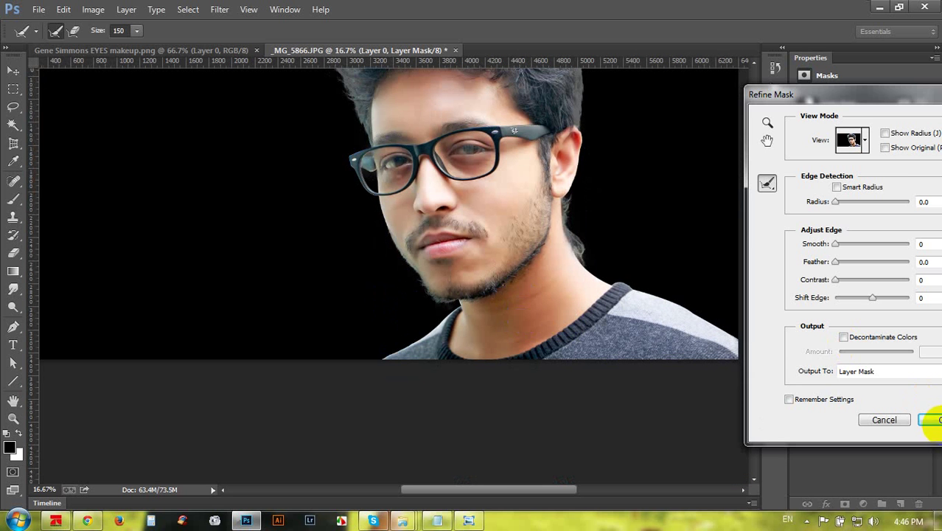
pyautogui.click(933, 422)
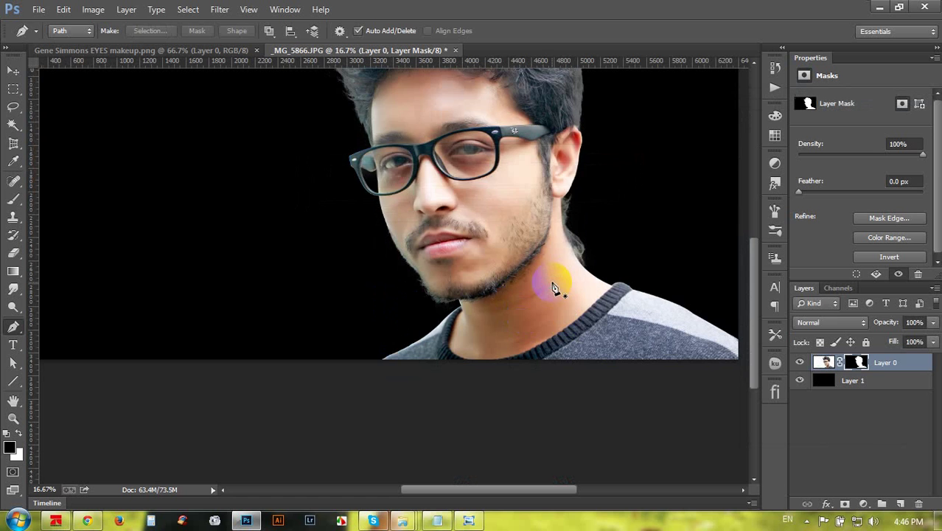
# Fill the layer below the portrait with white.
pyautogui.hotkey('ctrl', '-')
pyautogui.hotkey('ctrl', '-')
pyautogui.hotkey('ctrl', '-')
pyautogui.hotkey('ctrl', '+')
pyautogui.hotkey('ctrl', '+')
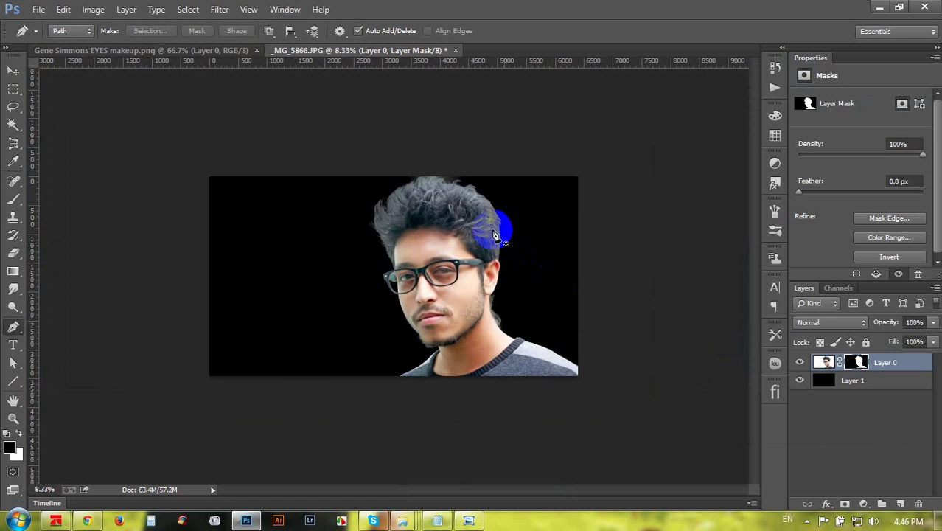
pyautogui.click(871, 384)
pyautogui.hotkey('alt', 'BackSpace')
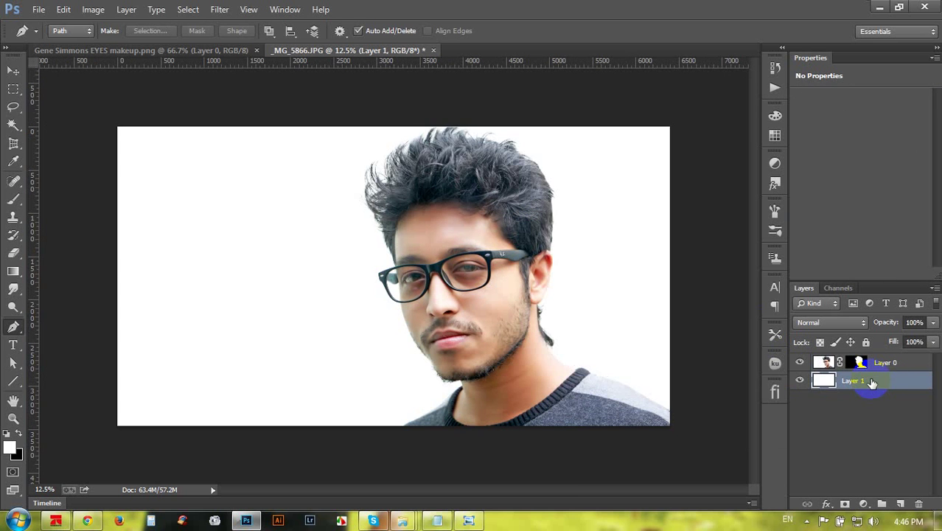
# Set the foreground colour to a0a0a0 and fill the background layer with it.
pyautogui.click(9, 447)
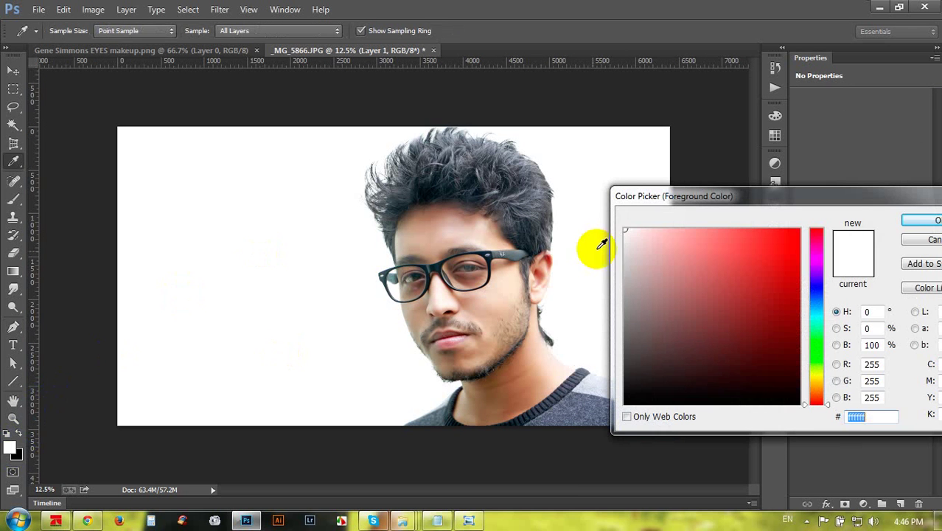
pyautogui.click(583, 247)
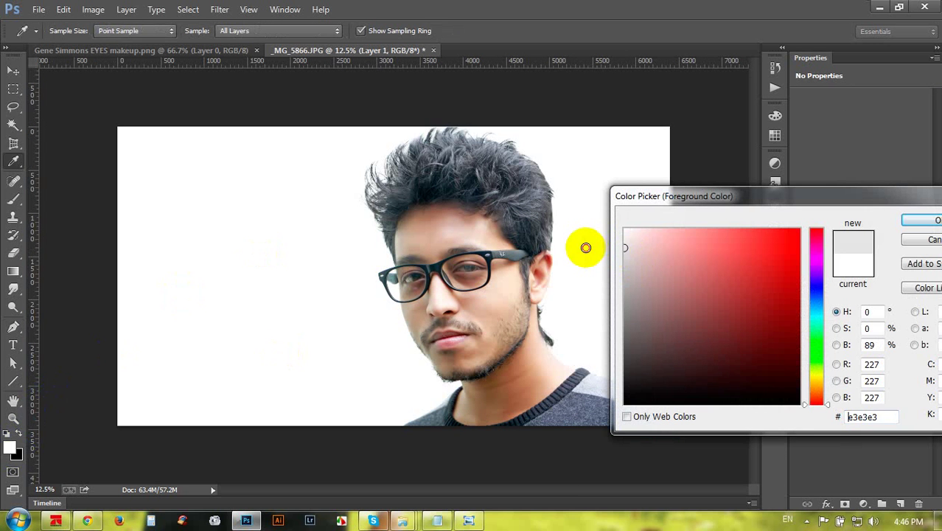
pyautogui.click(877, 418)
pyautogui.doubleClick(877, 418)
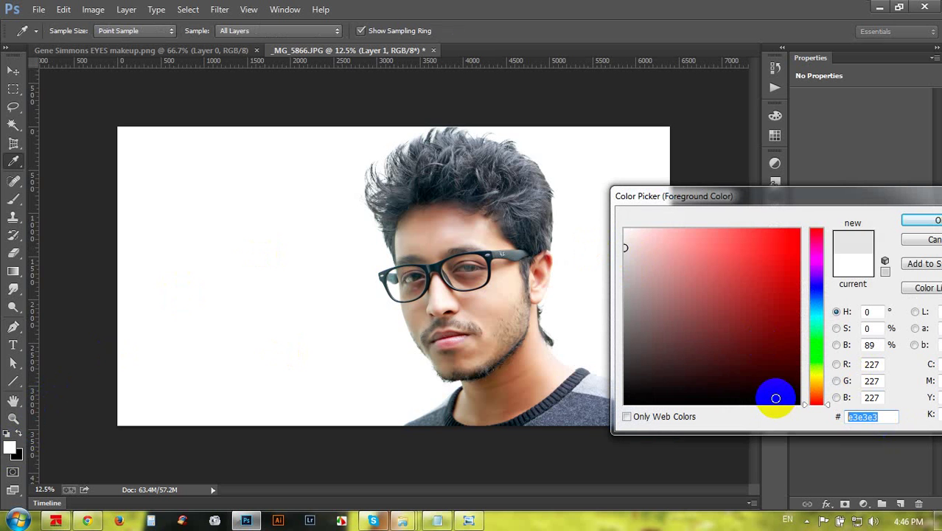
pyautogui.write('0a0a0a')
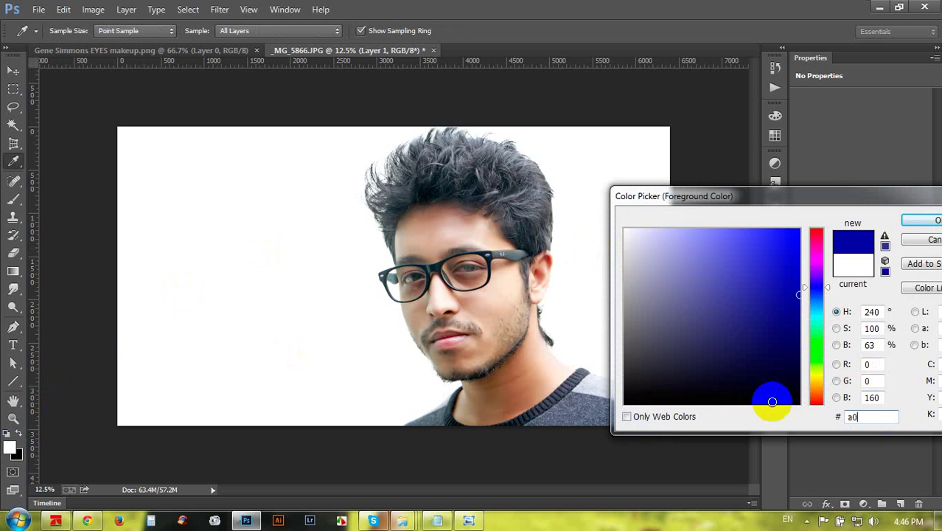
pyautogui.write('0')
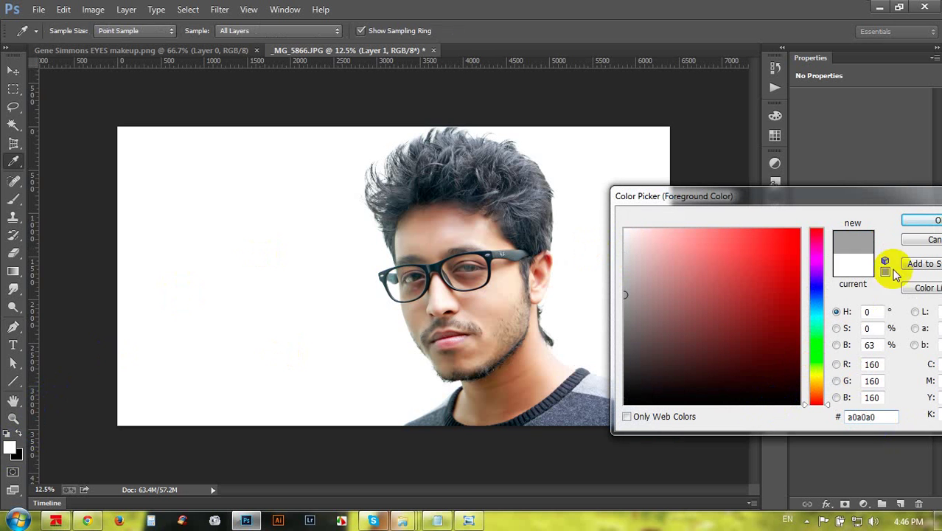
pyautogui.click(917, 225)
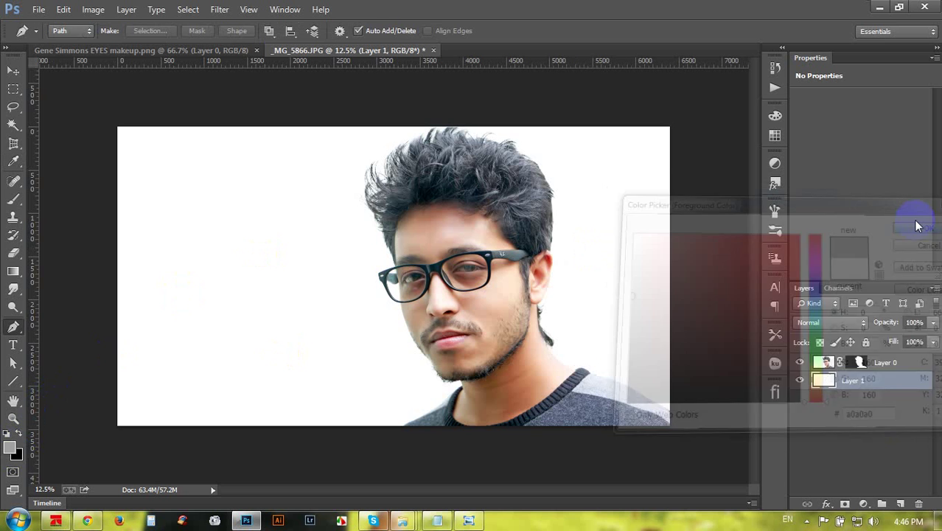
pyautogui.hotkey('alt', 'BackSpace')
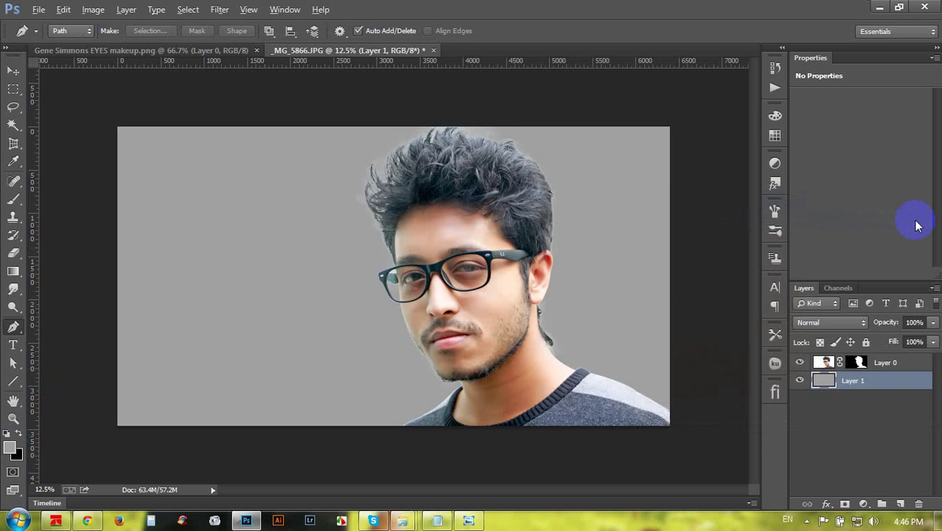
# Set the foreground colour to light grey e4e4e4 and fill the background layer below the portrait with it.
pyautogui.click(10, 446)
pyautogui.click(558, 249)
pyautogui.click(555, 247)
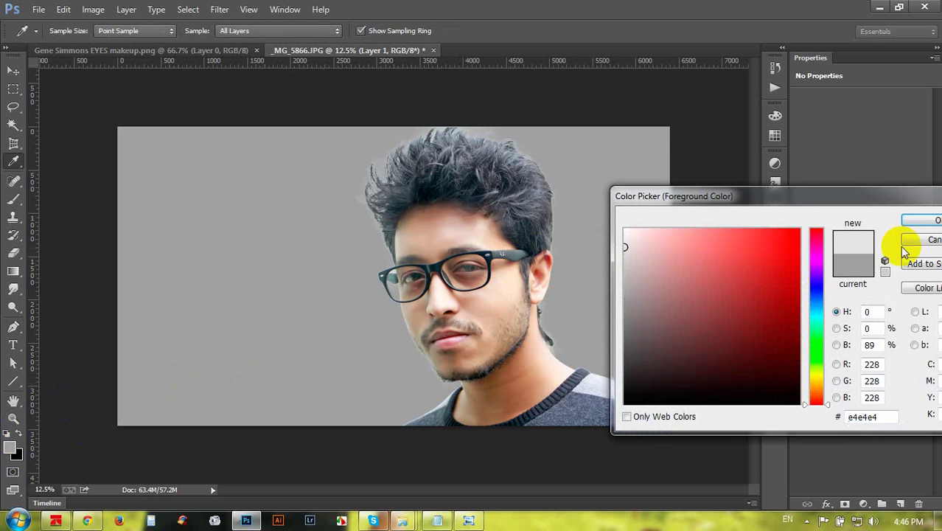
pyautogui.click(916, 220)
pyautogui.hotkey('alt', 'BackSpace')
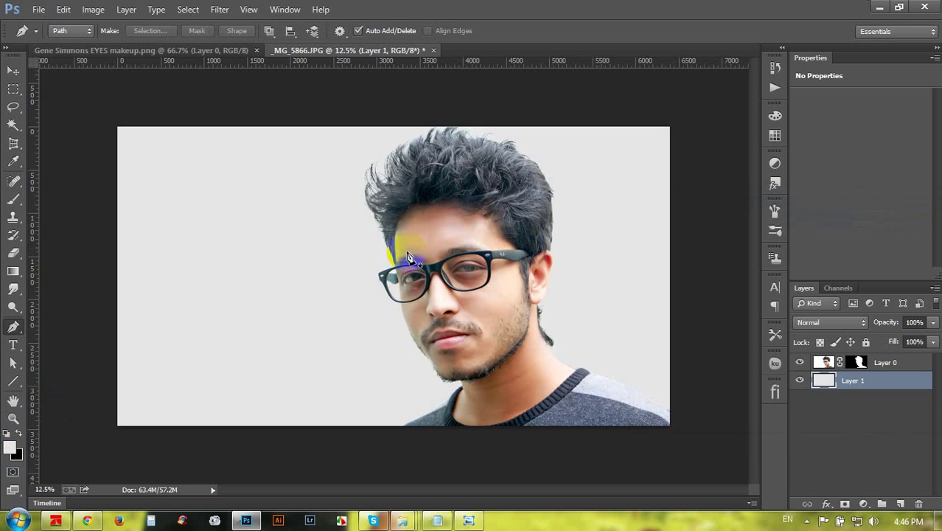
# Add about 8% uniform, monochromatic noise to the light grey background layer.
pyautogui.click(13, 69)
pyautogui.click(219, 9)
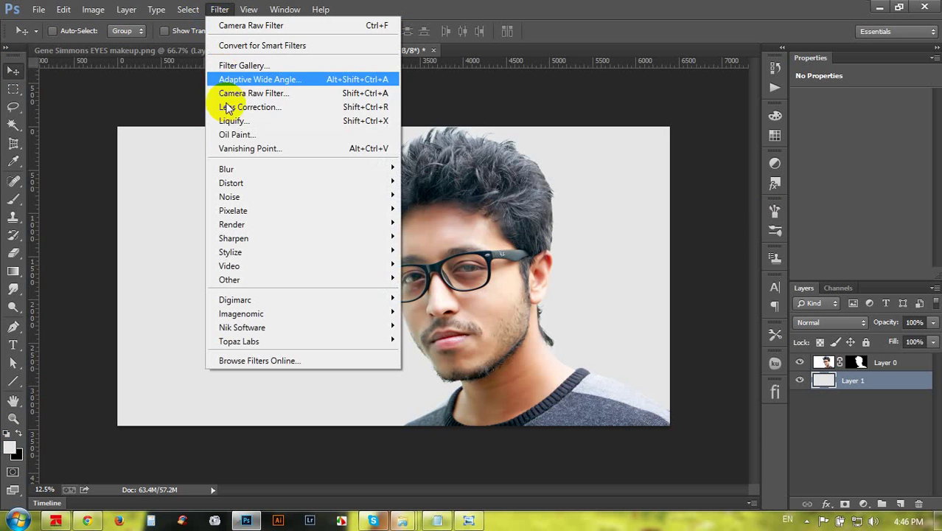
pyautogui.moveTo(240, 184)
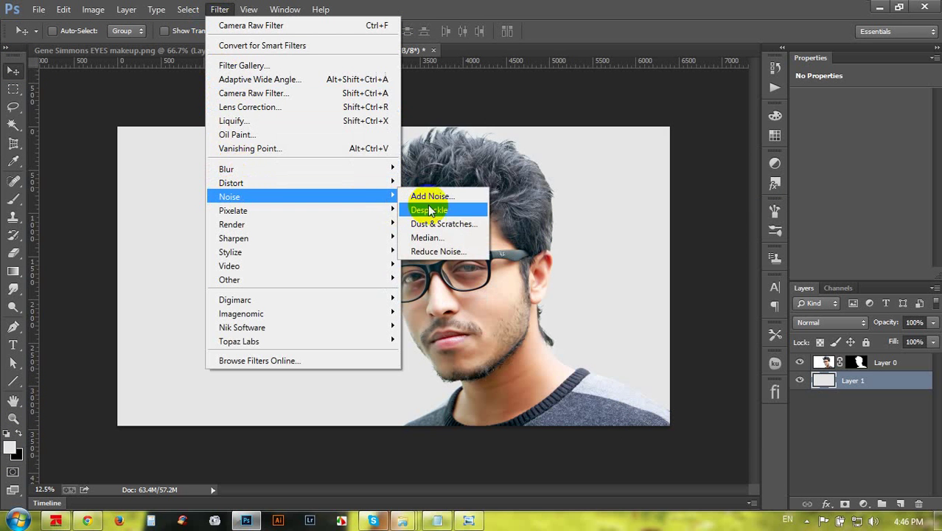
pyautogui.click(426, 195)
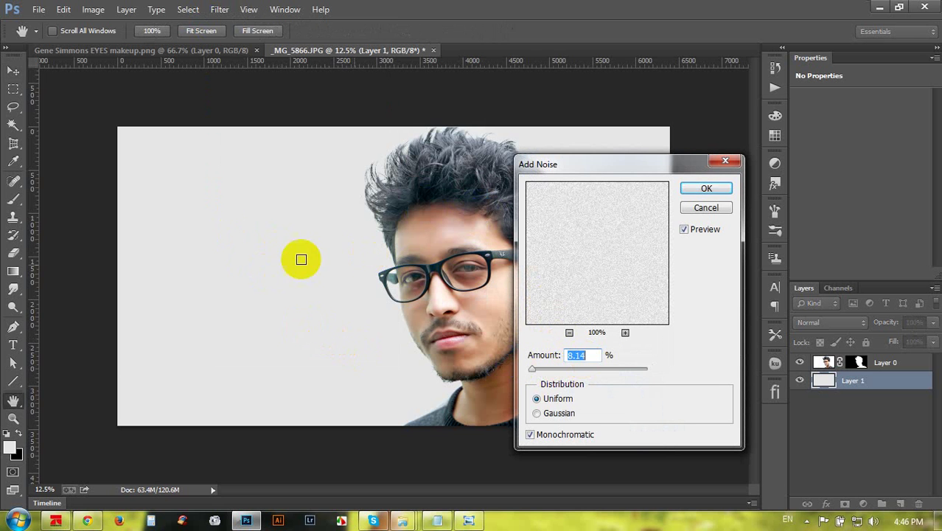
pyautogui.click(702, 190)
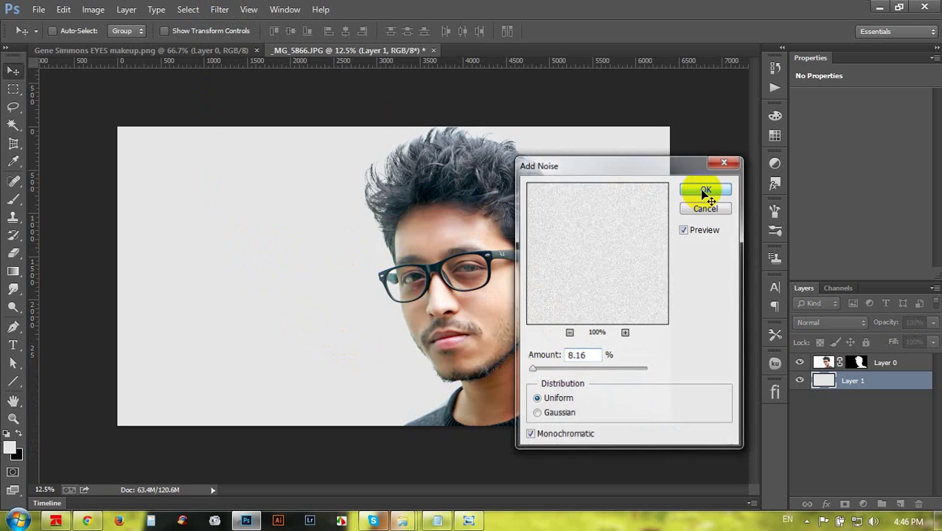
# Copy the black eye-makeup shape from Gene Simmons EYES makeup.png into the portrait document and place its layer above the portrait.
pyautogui.hotkey('ctrl', '+')
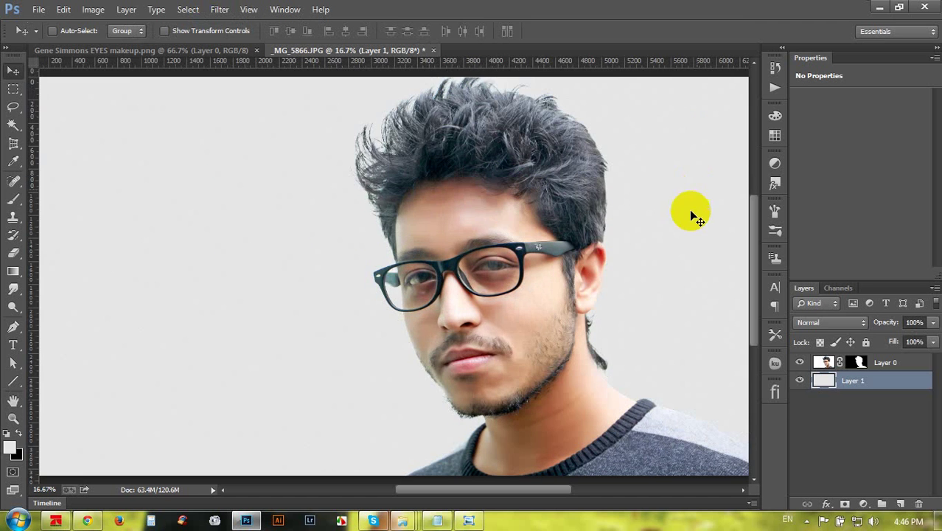
pyautogui.click(217, 49)
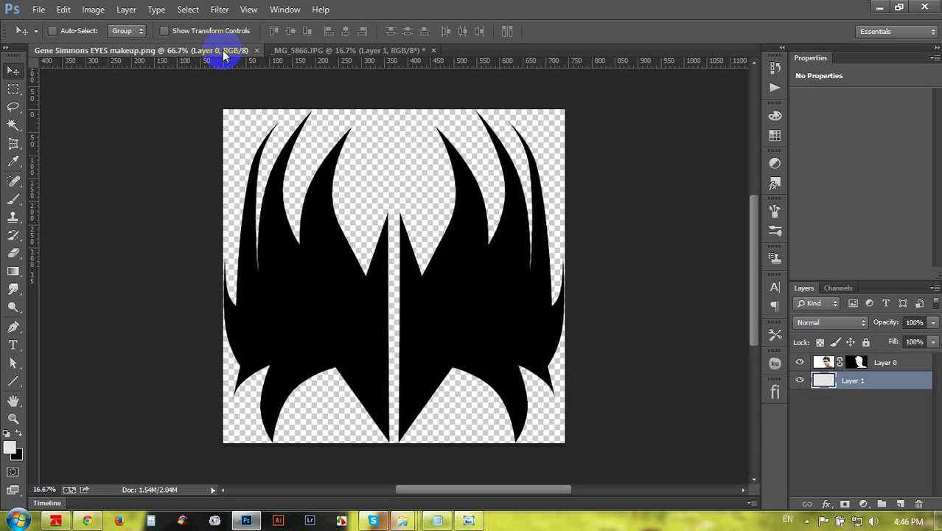
pyautogui.moveTo(454, 251); pyautogui.dragTo(520, 224)
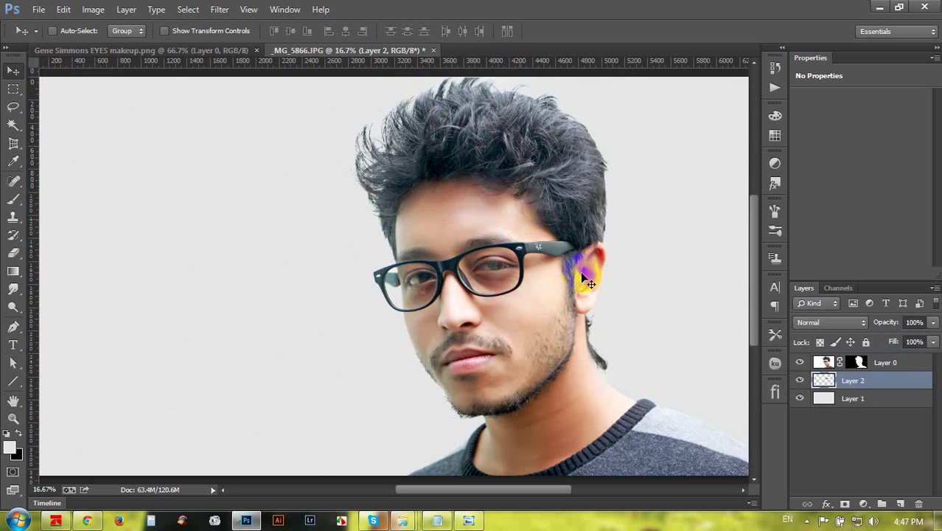
pyautogui.moveTo(823, 363); pyautogui.dragTo(823, 359)
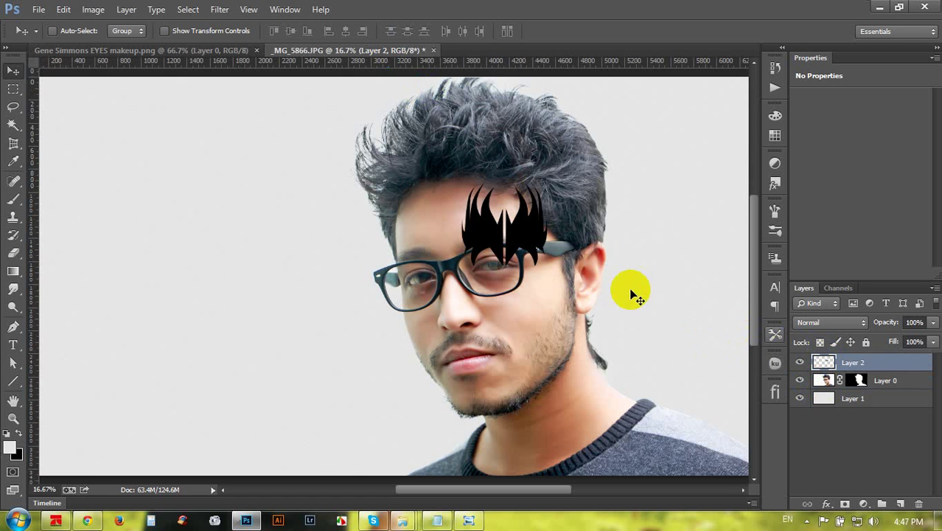
# Move the makeup shape over the eyes, scale it to 266.41% and rotate it -10.14° to match the head tilt.
pyautogui.moveTo(630, 288); pyautogui.dragTo(601, 325)
pyautogui.hotkey('ctrl', 't')
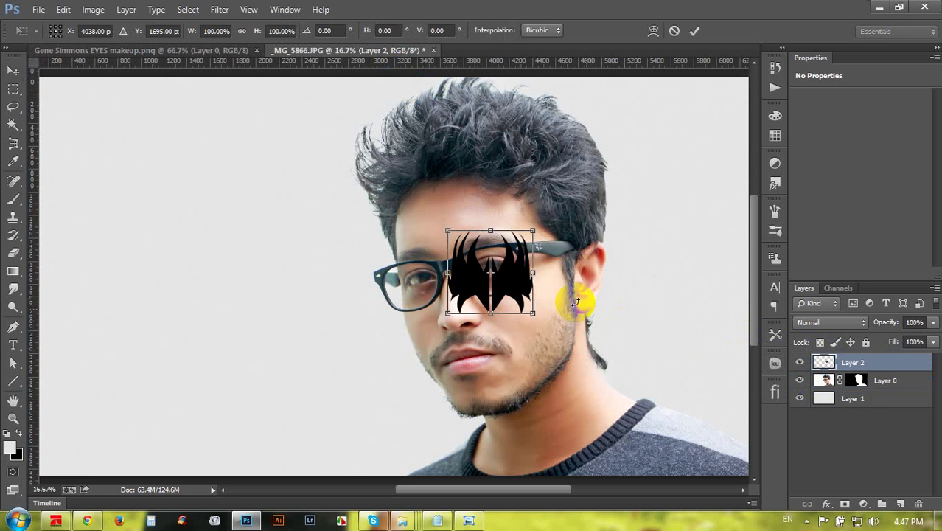
pyautogui.moveTo(594, 290); pyautogui.dragTo(651, 329)
pyautogui.moveTo(574, 303); pyautogui.dragTo(525, 306)
pyautogui.moveTo(640, 346); pyautogui.dragTo(642, 341)
# Start warping the makeup shape, stretching its ear side outward over the cheek and adjusting its spikes at the forehead.
pyautogui.rightClick(522, 302)
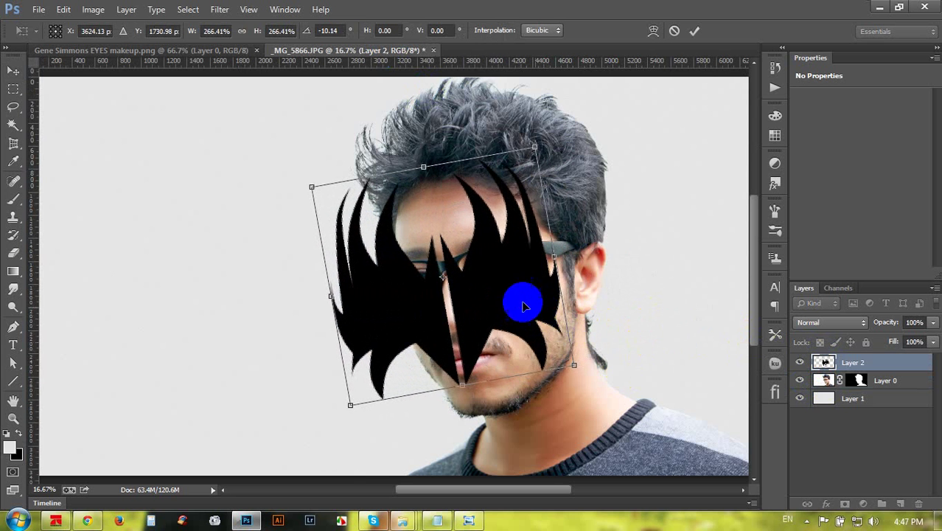
pyautogui.click(556, 174)
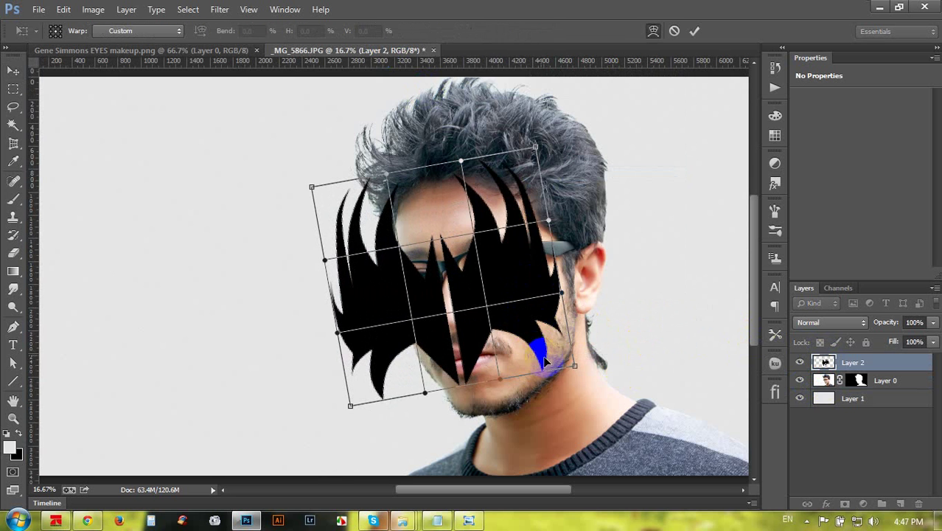
pyautogui.moveTo(557, 366); pyautogui.dragTo(540, 259)
pyautogui.moveTo(491, 170); pyautogui.dragTo(484, 174)
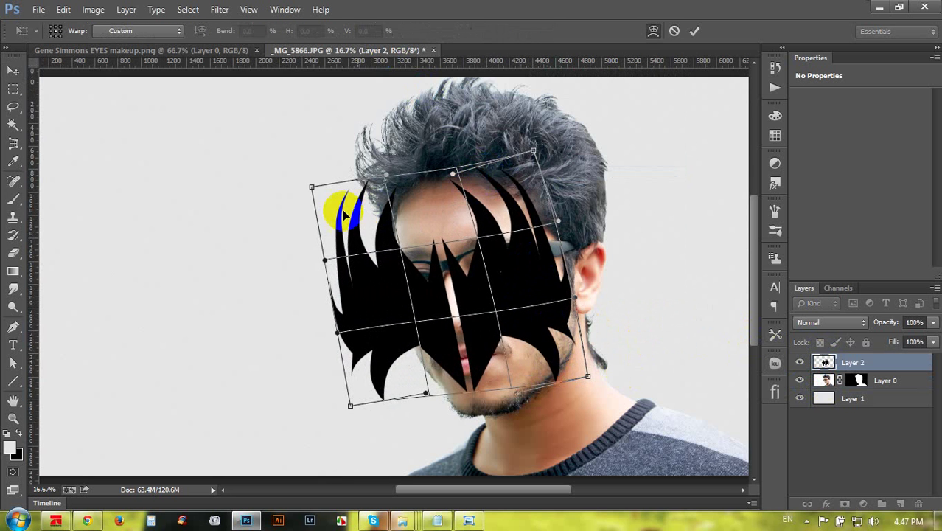
# Pull the warp's outer corners and edge on the side away from the ear inward to follow the temple, cheek and jaw.
pyautogui.moveTo(336, 210); pyautogui.dragTo(360, 221)
pyautogui.moveTo(315, 190); pyautogui.dragTo(346, 199)
pyautogui.moveTo(350, 408); pyautogui.dragTo(389, 418)
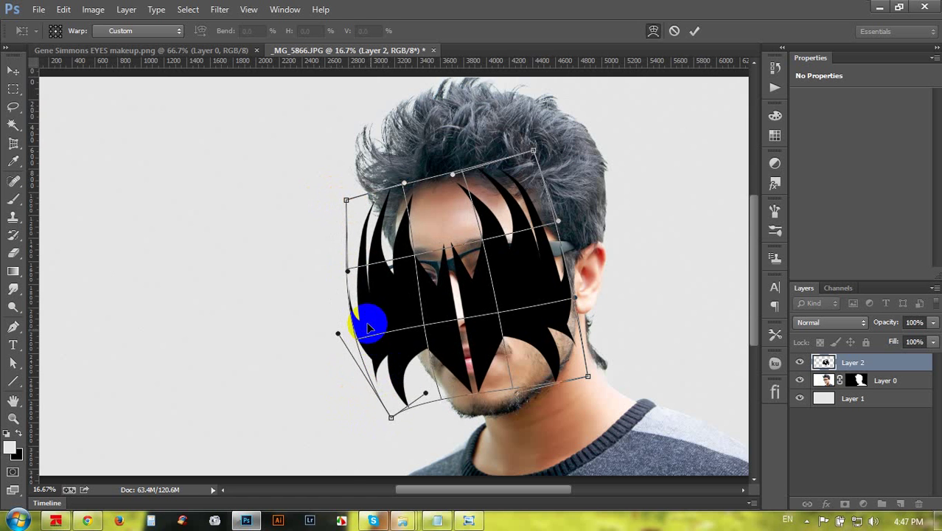
pyautogui.moveTo(370, 320); pyautogui.dragTo(386, 321)
pyautogui.moveTo(477, 307); pyautogui.dragTo(549, 292)
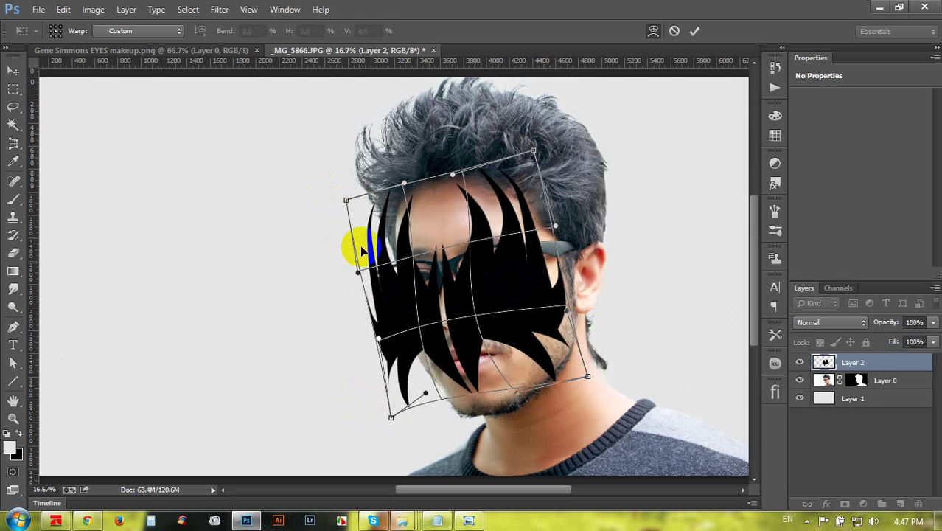
pyautogui.moveTo(358, 246); pyautogui.dragTo(373, 219)
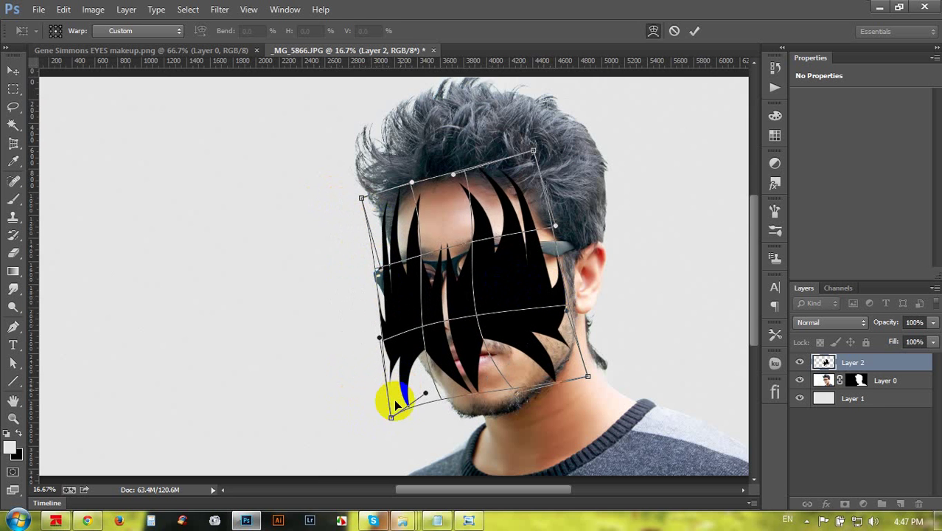
pyautogui.moveTo(409, 423); pyautogui.dragTo(435, 410)
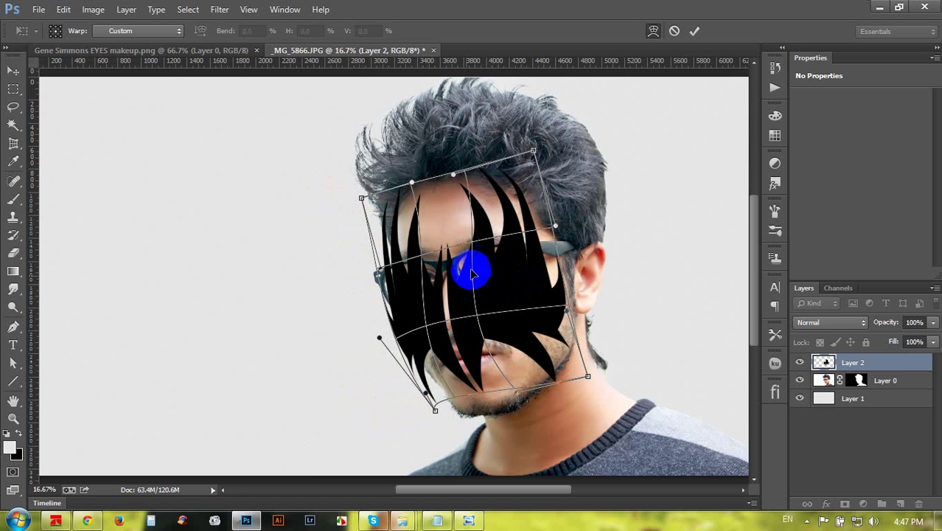
# Fine-tune the warp of the makeup spikes over the forehead and the lower tips near the chin.
pyautogui.moveTo(497, 226); pyautogui.dragTo(484, 225)
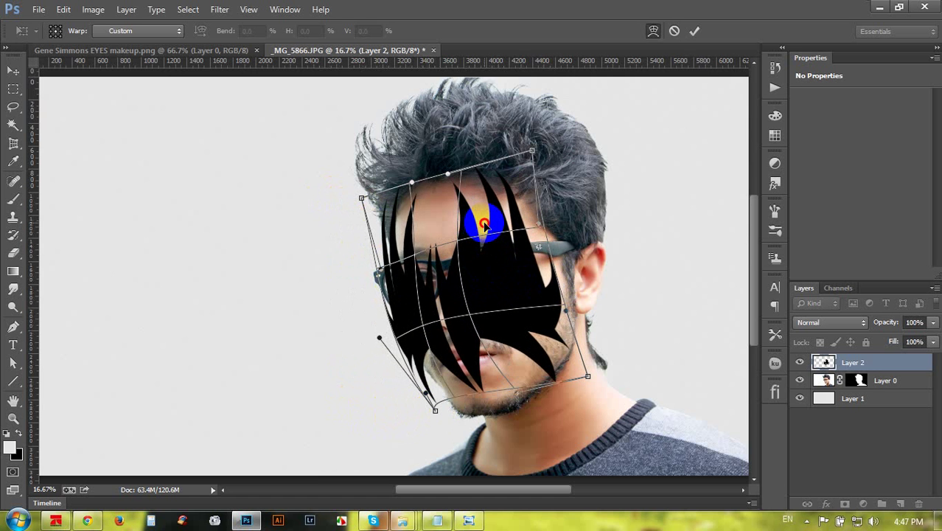
pyautogui.click(504, 395)
pyautogui.moveTo(479, 391); pyautogui.dragTo(477, 390)
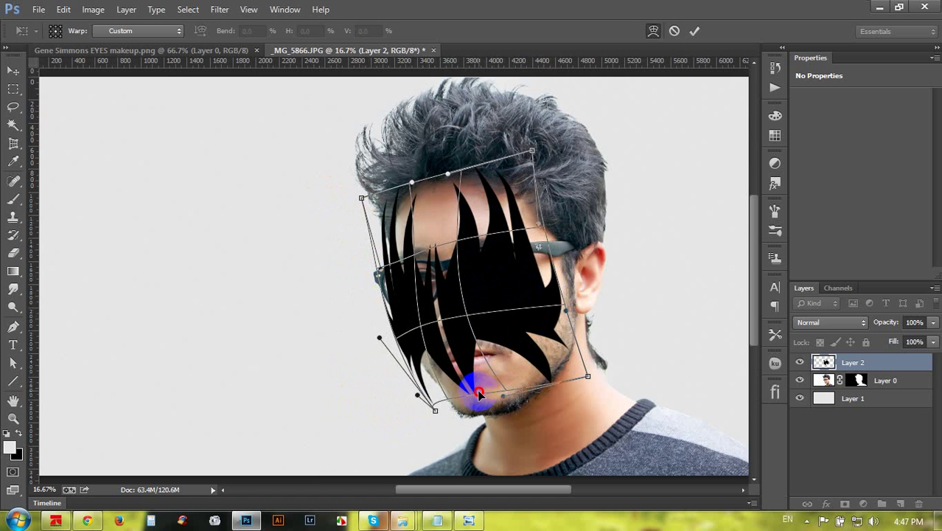
pyautogui.moveTo(501, 210); pyautogui.dragTo(526, 179)
# Adjust the makeup shape with Free Transform, rewarp its upper corner near the hairline on the ear side, and apply the transformation.
pyautogui.rightClick(528, 180)
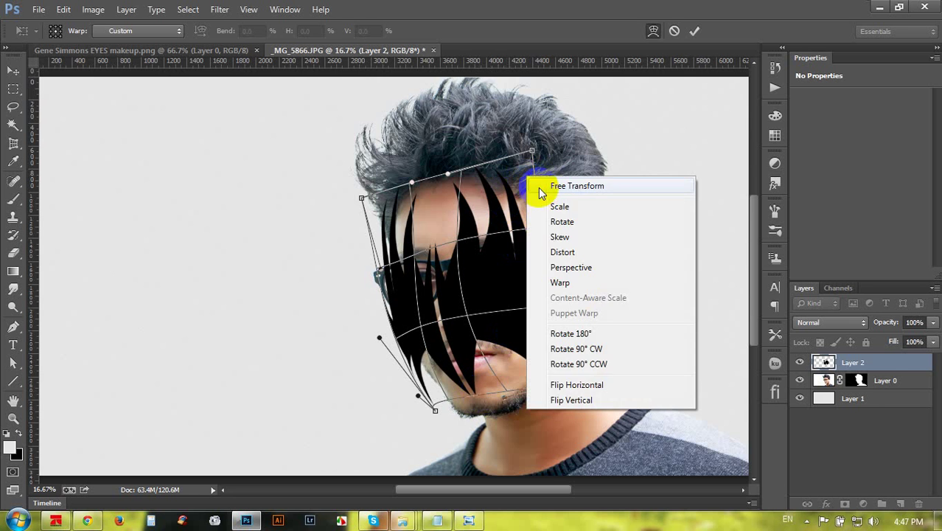
pyautogui.click(541, 185)
pyautogui.moveTo(619, 192); pyautogui.dragTo(618, 191)
pyautogui.rightClick(549, 190)
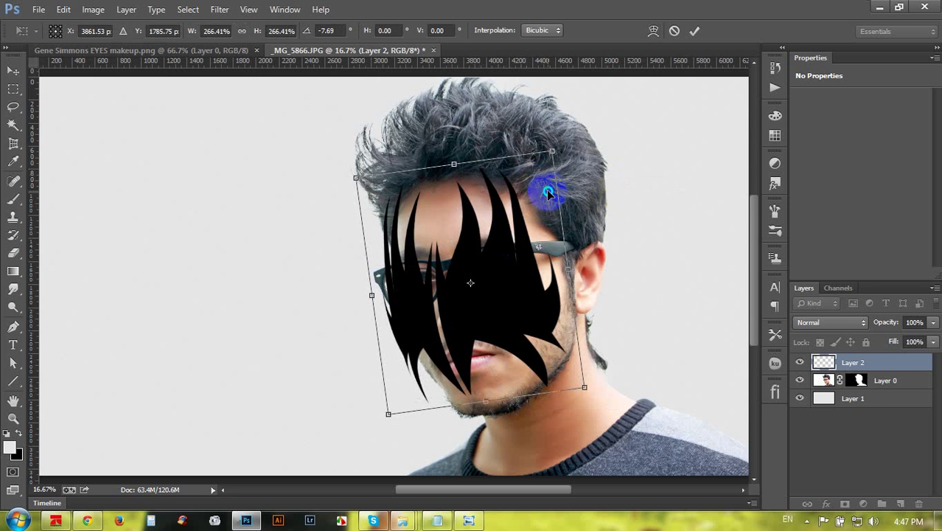
pyautogui.click(569, 298)
pyautogui.moveTo(537, 211); pyautogui.dragTo(547, 216)
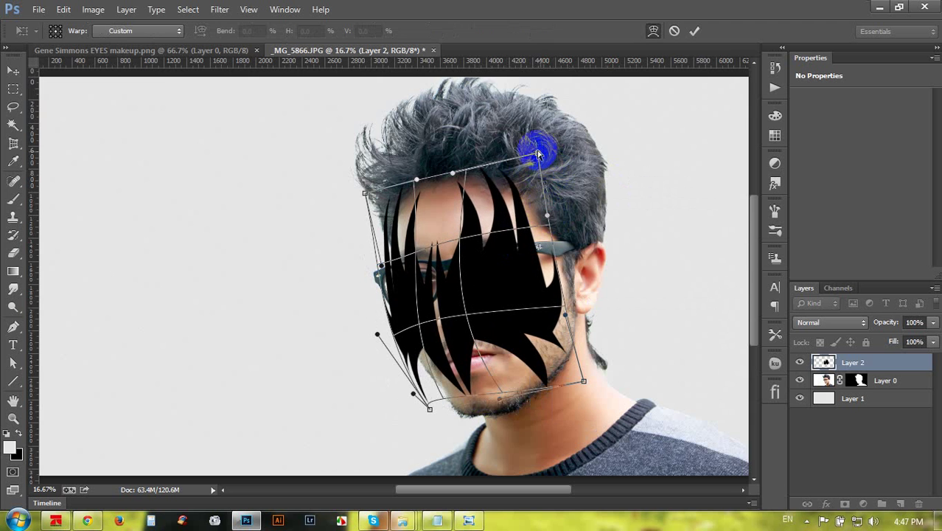
pyautogui.moveTo(538, 153)
pyautogui.mouseDown()
pyautogui.moveTo(525, 138)
pyautogui.moveTo(523, 157)
pyautogui.mouseUp()
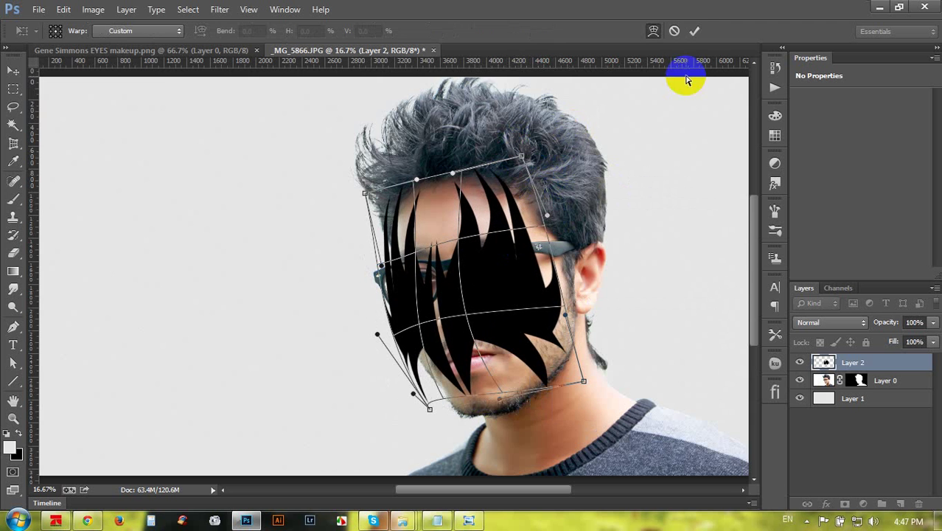
pyautogui.click(695, 30)
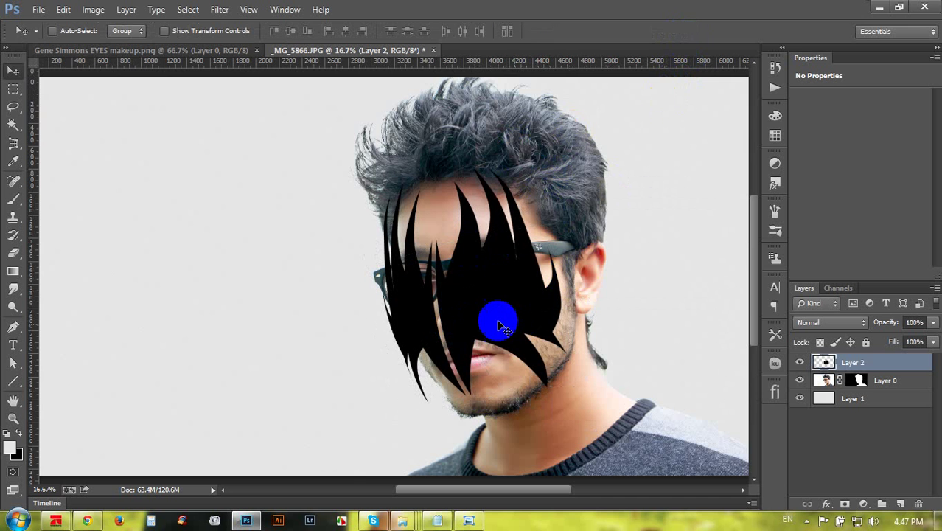
# Open the makeup layer's blending options and split the Underlying Layer white slider in Blend If to 85 / 255.
pyautogui.doubleClick(910, 367)
pyautogui.moveTo(476, 53); pyautogui.dragTo(672, 46)
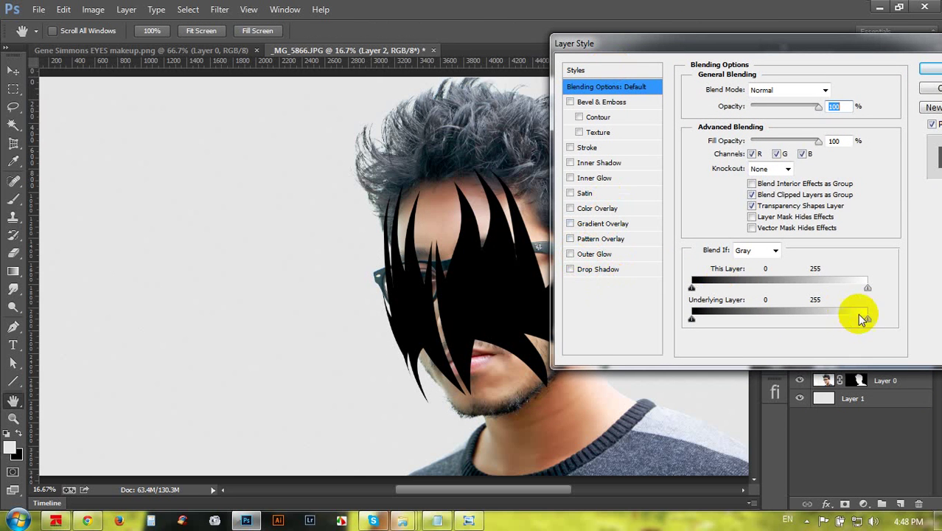
pyautogui.moveTo(866, 320); pyautogui.dragTo(743, 294)
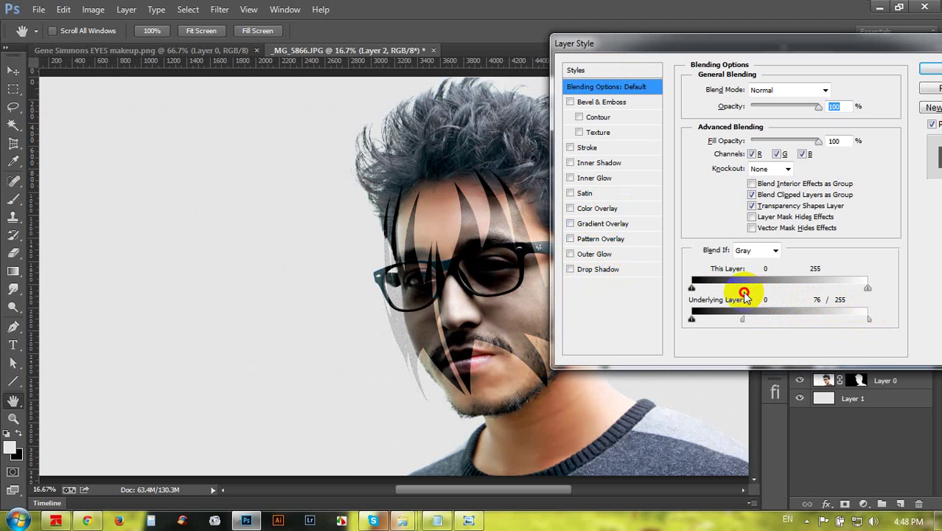
pyautogui.moveTo(740, 296); pyautogui.dragTo(738, 296)
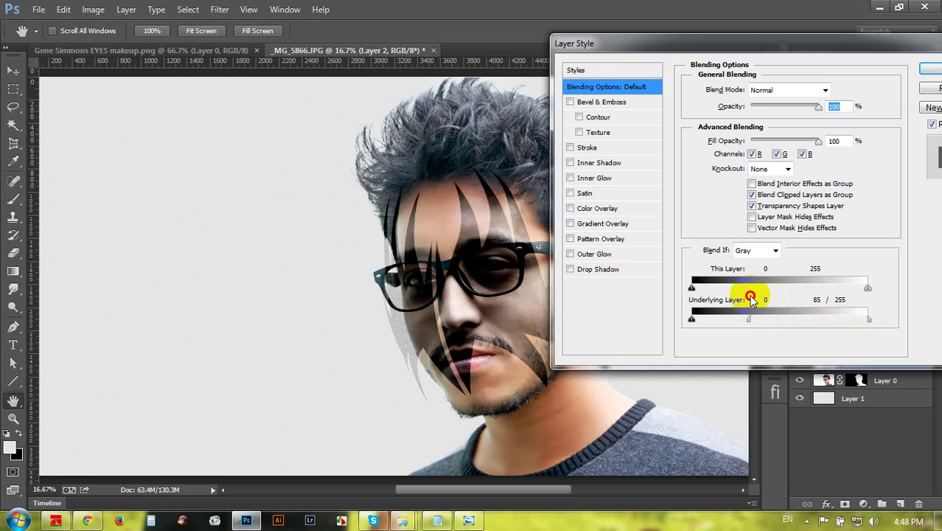
# Split the Underlying Layer black slider to 0 / 37, readjust the white one to about 63 / 255, and apply the style.
pyautogui.moveTo(691, 319)
pyautogui.mouseDown()
pyautogui.moveTo(740, 320)
pyautogui.moveTo(664, 315)
pyautogui.mouseUp()
pyautogui.moveTo(868, 293)
pyautogui.mouseDown()
pyautogui.moveTo(783, 293)
pyautogui.moveTo(867, 290)
pyautogui.mouseUp()
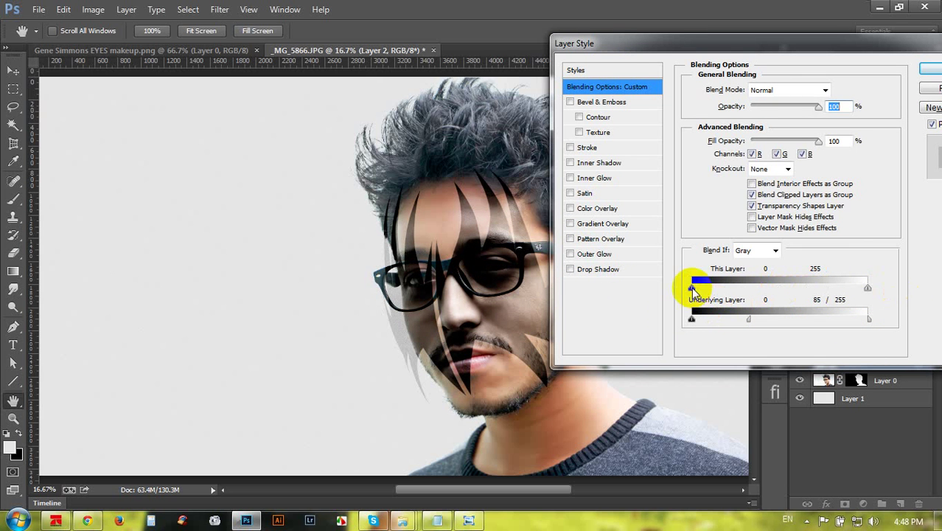
pyautogui.moveTo(693, 289)
pyautogui.mouseDown()
pyautogui.moveTo(700, 293)
pyautogui.moveTo(679, 291)
pyautogui.moveTo(702, 292)
pyautogui.moveTo(679, 284)
pyautogui.moveTo(690, 289)
pyautogui.mouseUp()
pyautogui.click(694, 319)
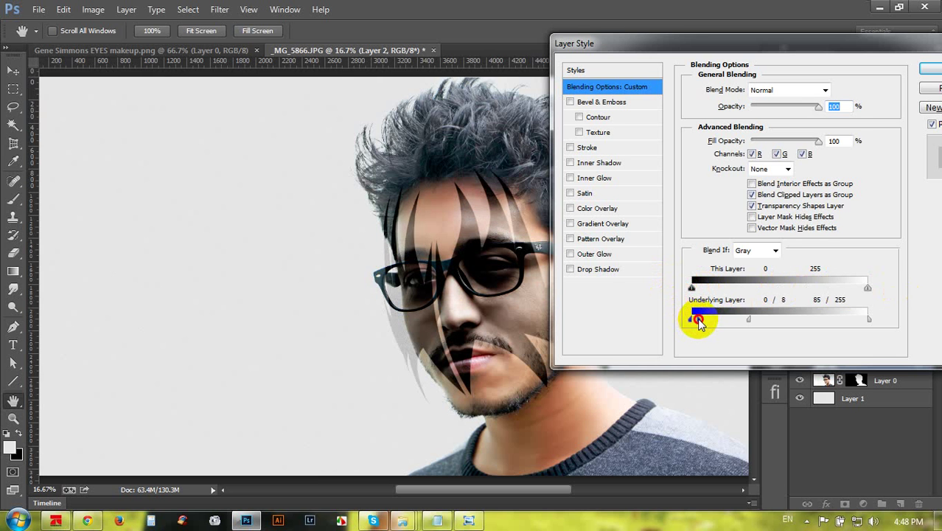
pyautogui.moveTo(712, 325)
pyautogui.mouseDown()
pyautogui.moveTo(723, 326)
pyautogui.moveTo(716, 322)
pyautogui.mouseUp()
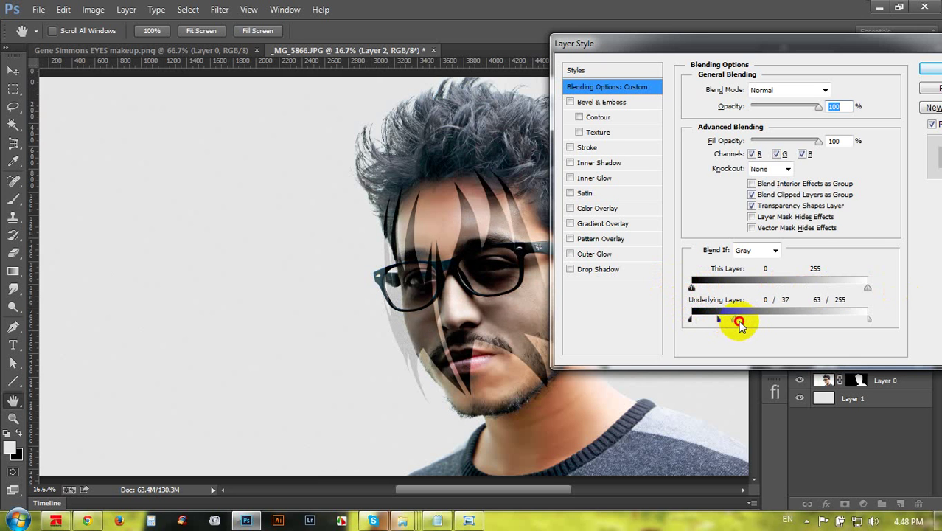
pyautogui.click(929, 69)
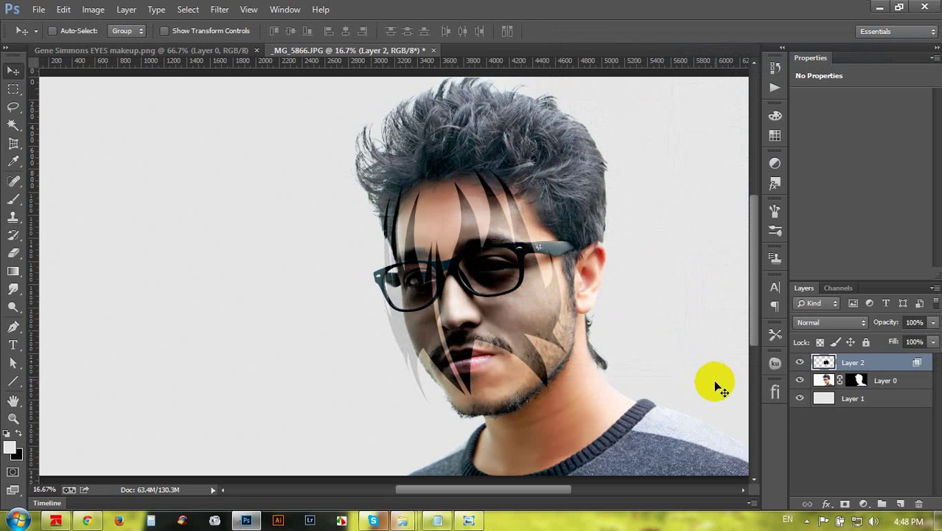
# Hide the makeup layer and open the portrait layer in the Camera Raw Filter, setting Clarity to +58.
pyautogui.click(875, 381)
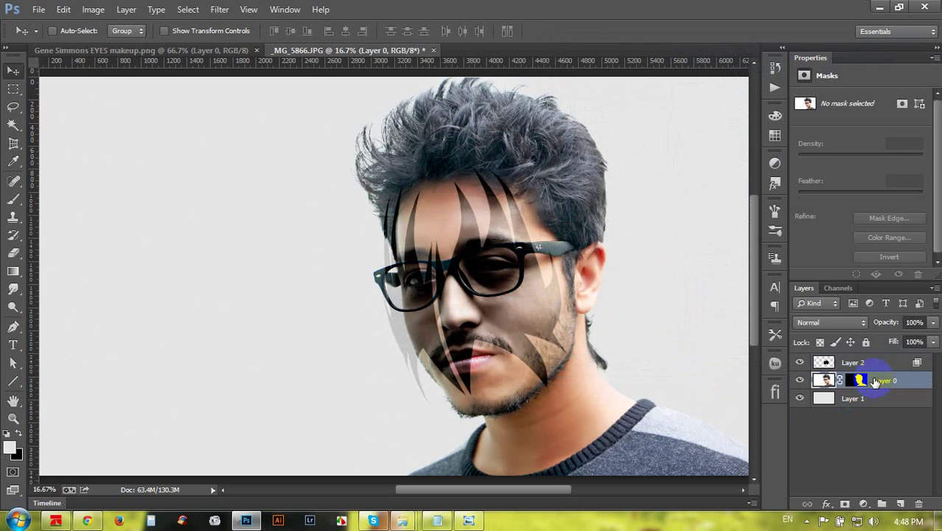
pyautogui.click(800, 362)
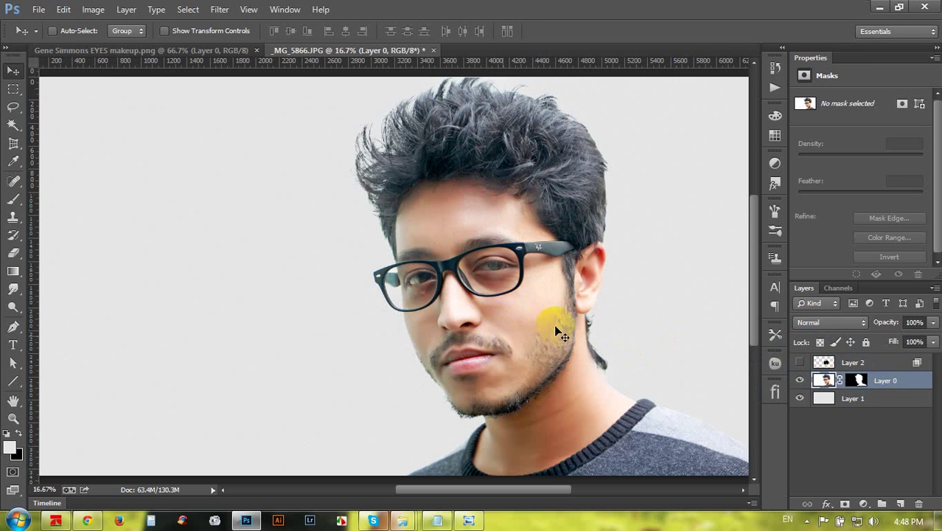
pyautogui.click(219, 9)
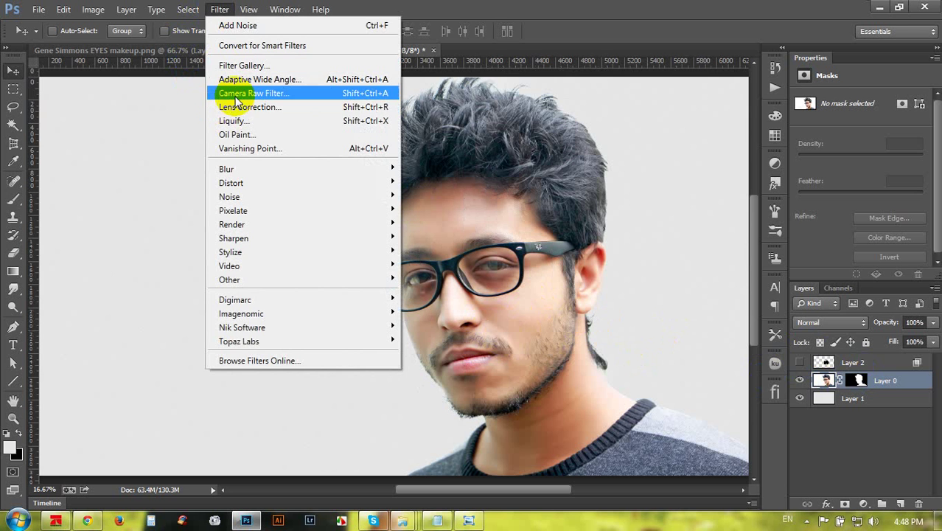
pyautogui.click(235, 95)
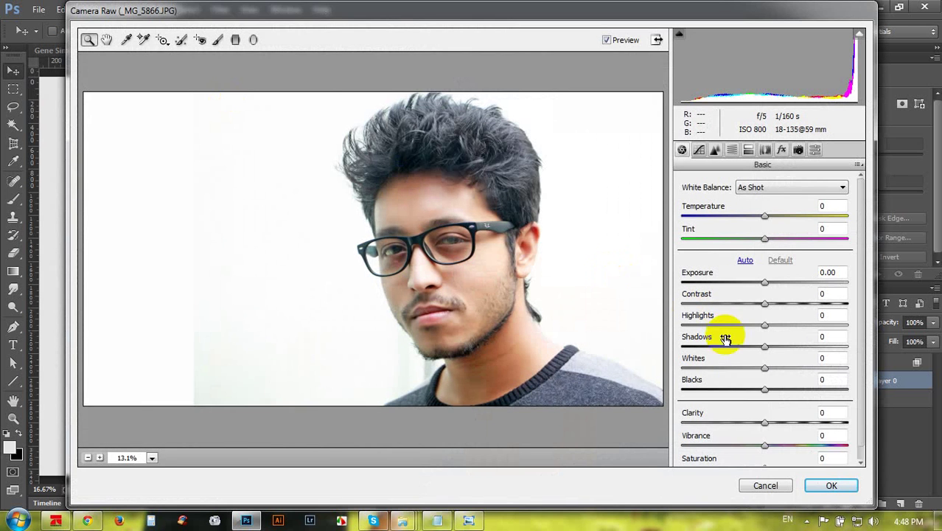
pyautogui.moveTo(769, 424); pyautogui.dragTo(808, 424)
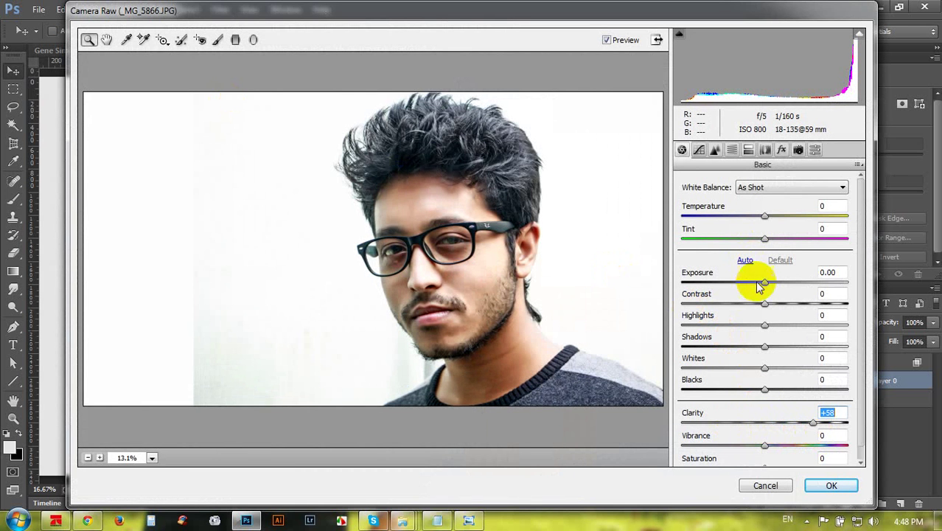
# Raise the sharpening Detail to about 44, increase the sharpening Amount, and apply the Camera Raw filter.
pyautogui.click(700, 150)
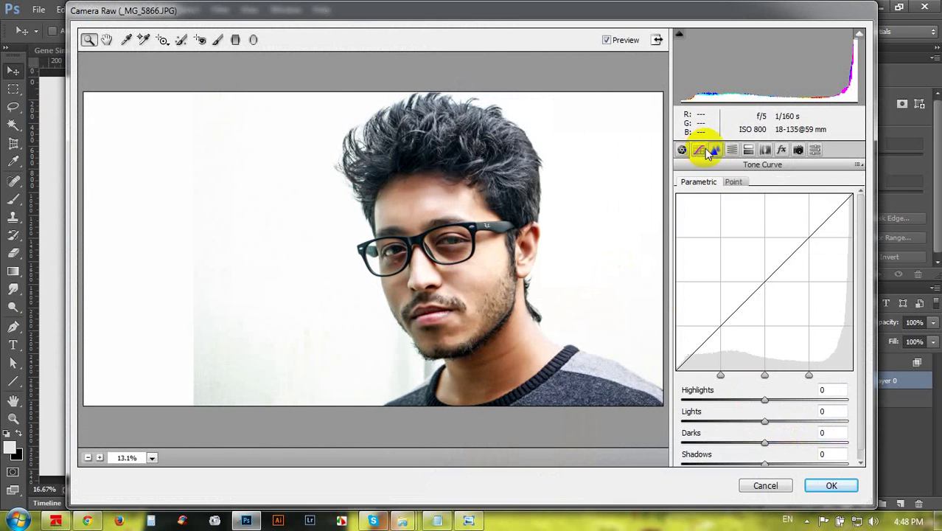
pyautogui.click(713, 150)
pyautogui.moveTo(726, 251); pyautogui.dragTo(767, 264)
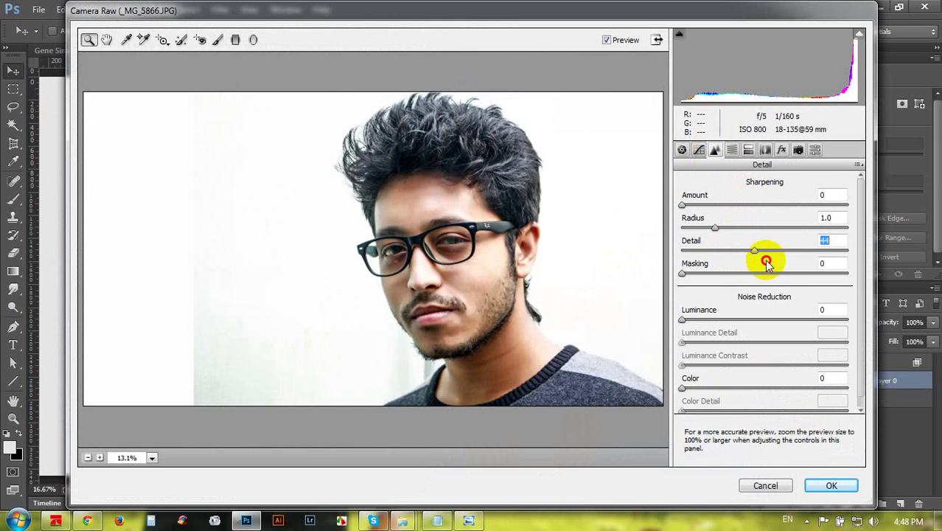
pyautogui.moveTo(683, 206); pyautogui.dragTo(762, 231)
pyautogui.click(849, 485)
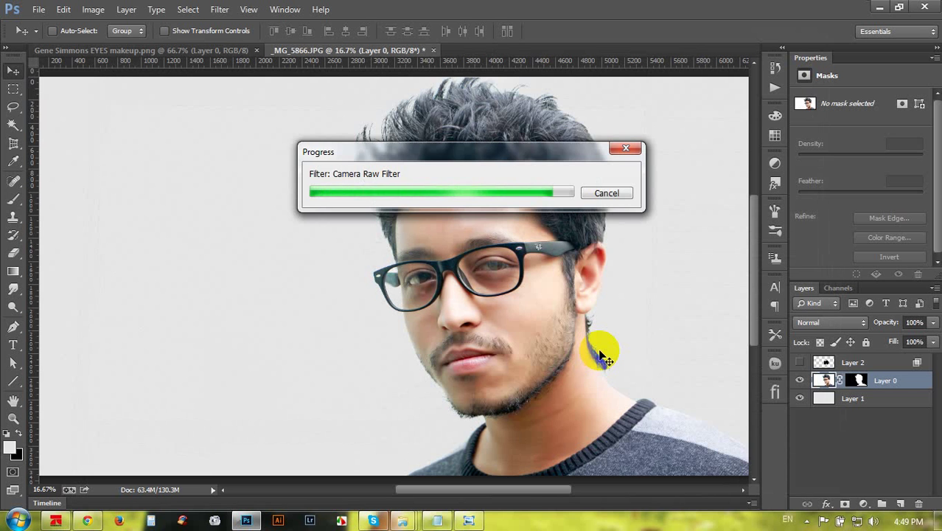
# Show the makeup layer again and shift it about 60 px horizontally toward the ear, keeping the portrait in place.
pyautogui.click(800, 362)
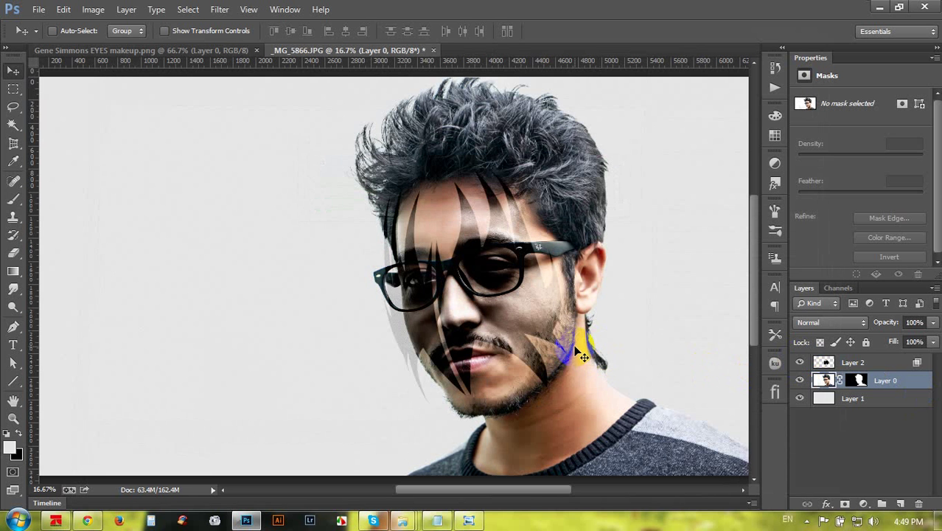
pyautogui.moveTo(583, 357); pyautogui.dragTo(590, 357)
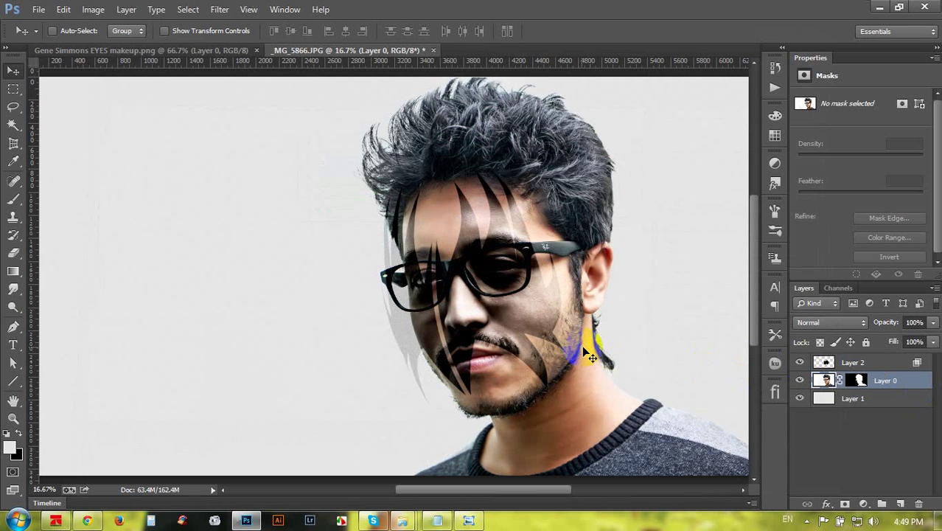
pyautogui.hotkey('ctrl', 'z')
pyautogui.click(869, 363)
pyautogui.moveTo(621, 335); pyautogui.dragTo(625, 333)
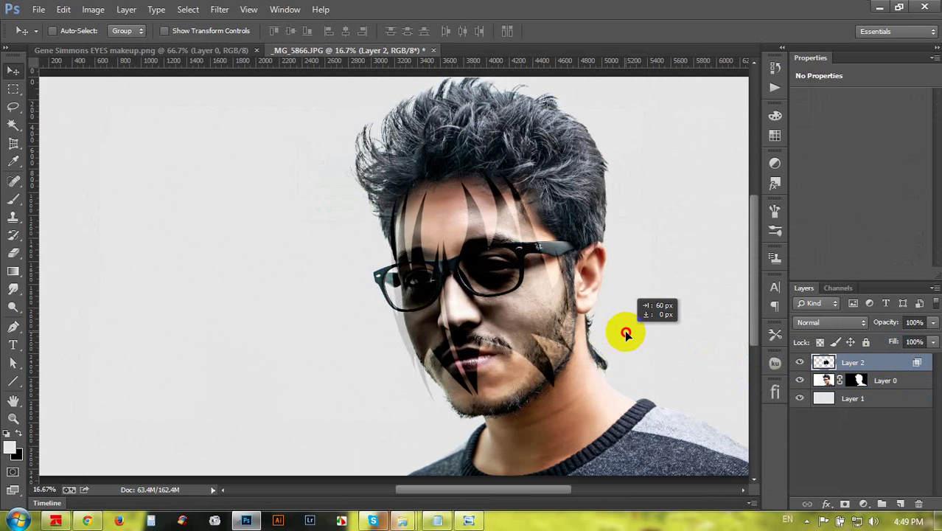
# Hide the makeup and add a Black & White adjustment above the portrait layer with Reds 31 and Yellows 47.
pyautogui.click(801, 362)
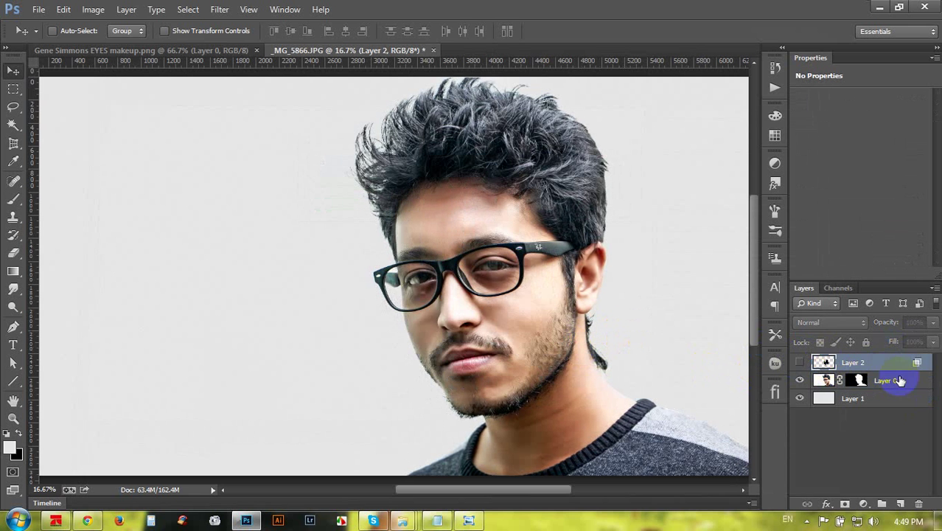
pyautogui.click(877, 381)
pyautogui.click(872, 506)
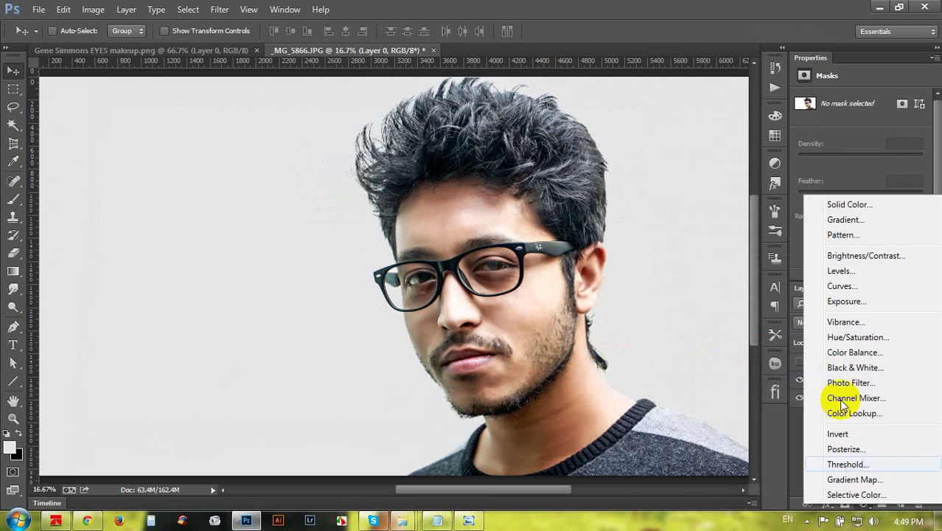
pyautogui.click(800, 366)
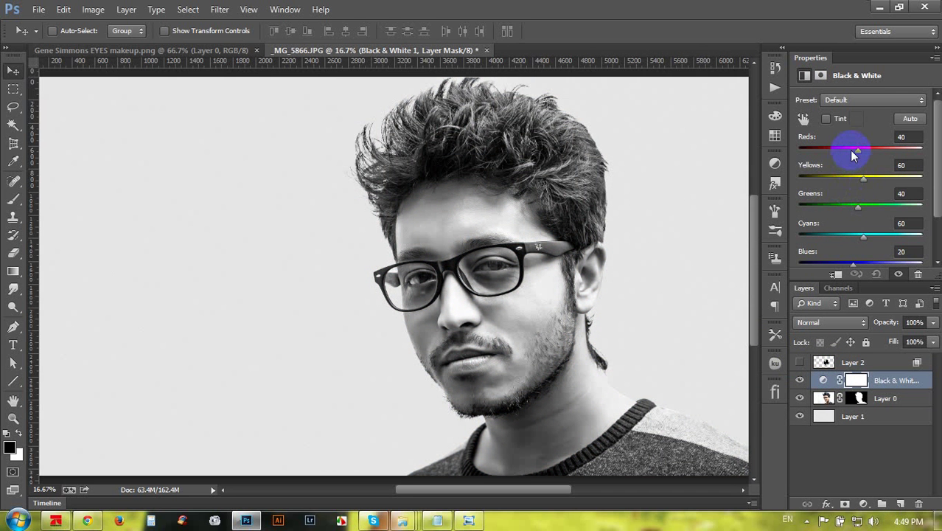
pyautogui.moveTo(852, 153); pyautogui.dragTo(857, 153)
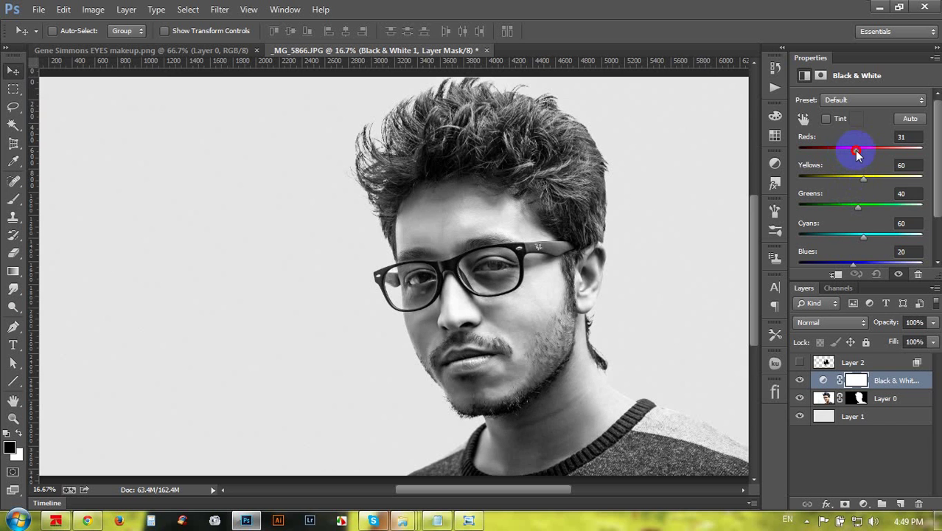
pyautogui.moveTo(858, 187); pyautogui.dragTo(862, 185)
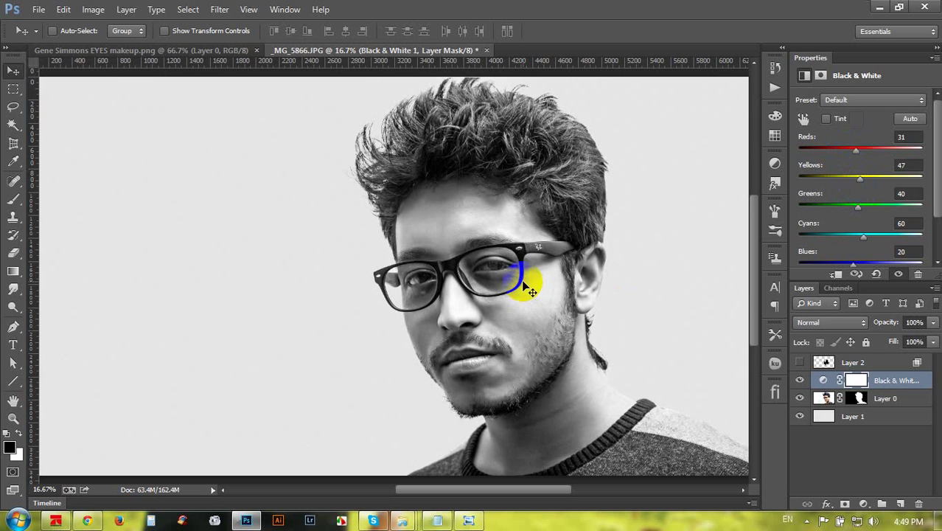
# Save the document to the Desktop as the Photoshop file _MG_5866 with its layers.
pyautogui.click(62, 11)
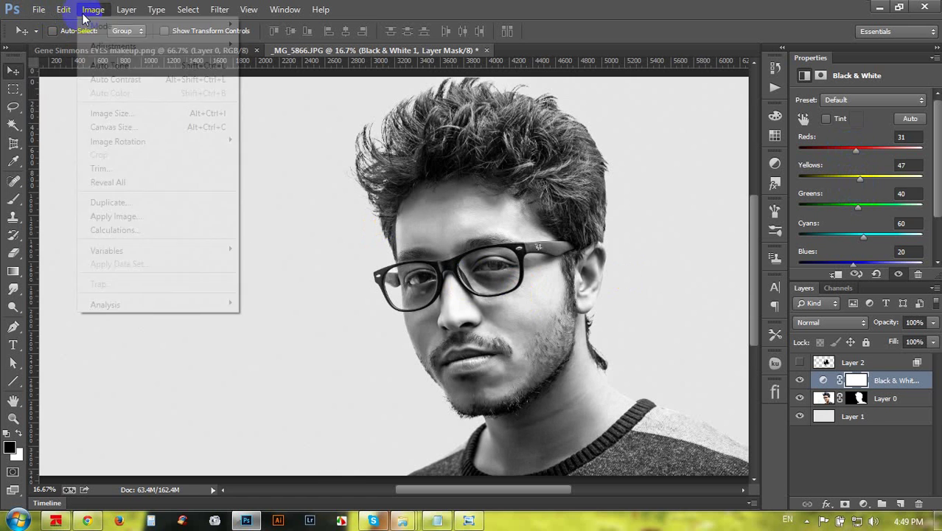
pyautogui.moveTo(38, 10)
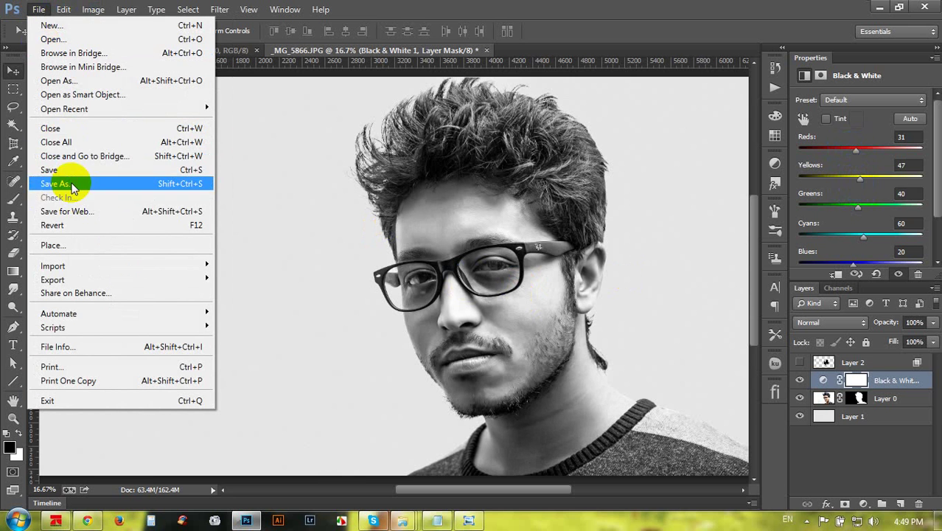
pyautogui.click(98, 184)
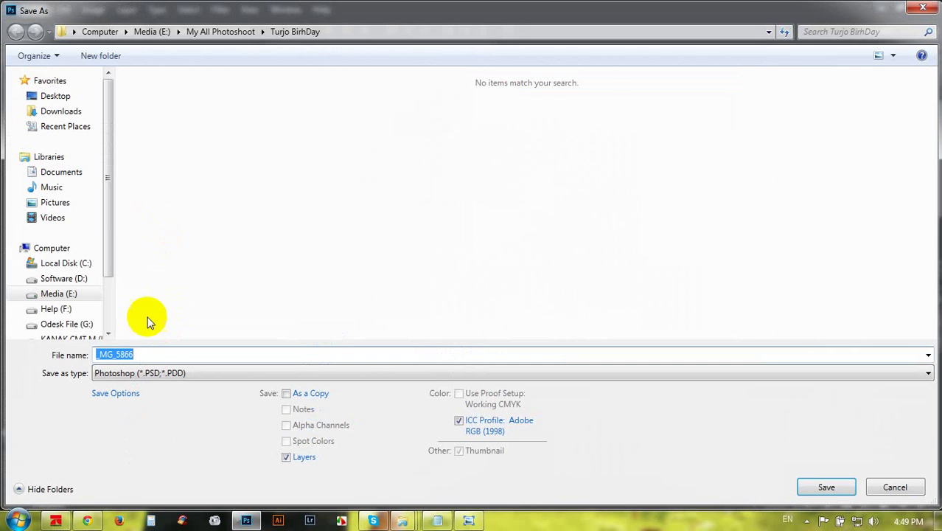
pyautogui.click(58, 96)
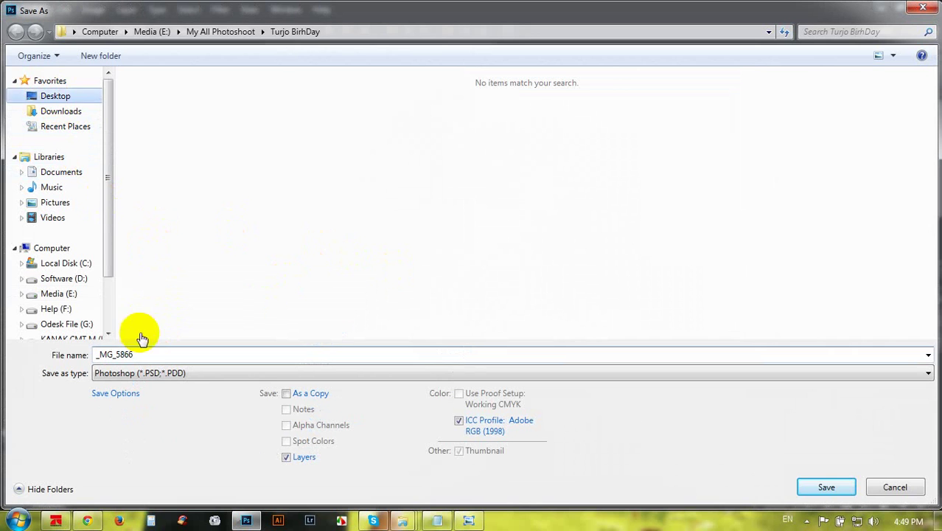
pyautogui.click(146, 354)
pyautogui.click(818, 487)
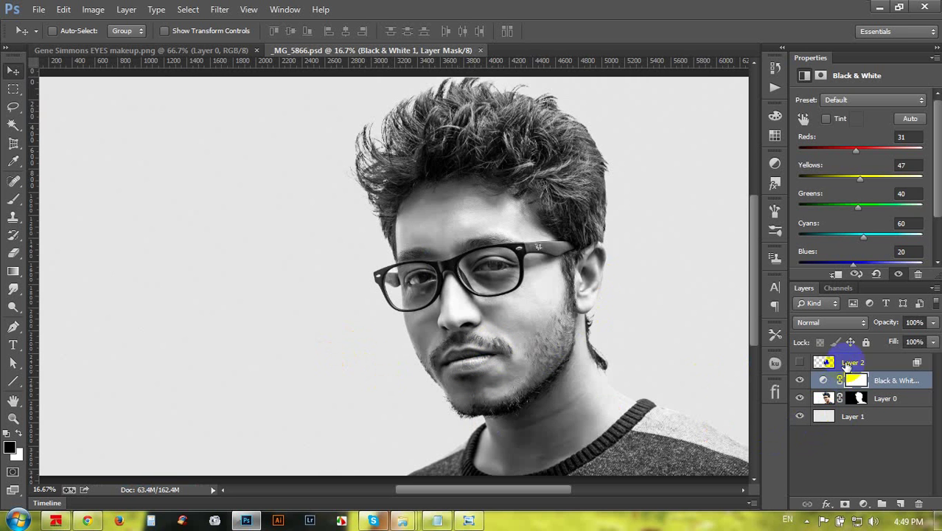
# Show the makeup layer and displace it with 10 horizontal and vertical scale, Stretch To Fit and Repeat Edge Pixels, using _MG_5866.psd as the map.
pyautogui.click(817, 362)
pyautogui.click(799, 363)
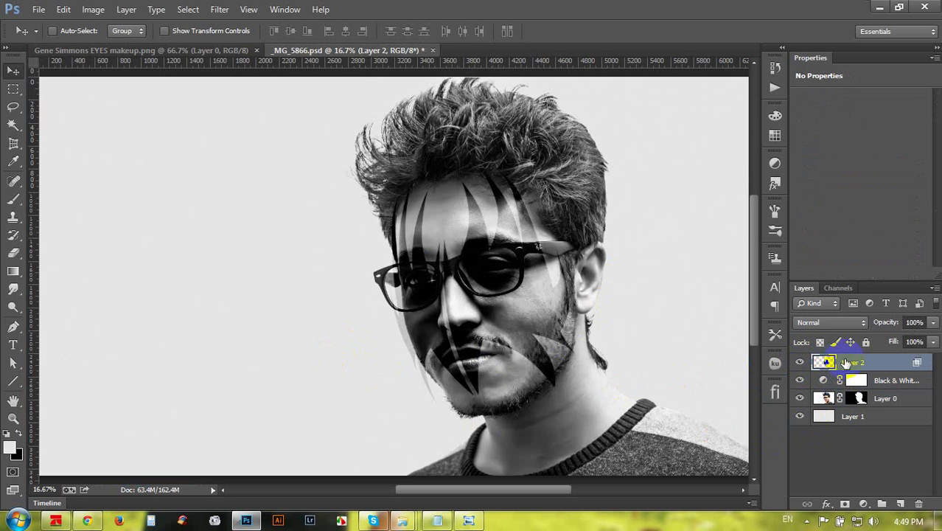
pyautogui.click(218, 10)
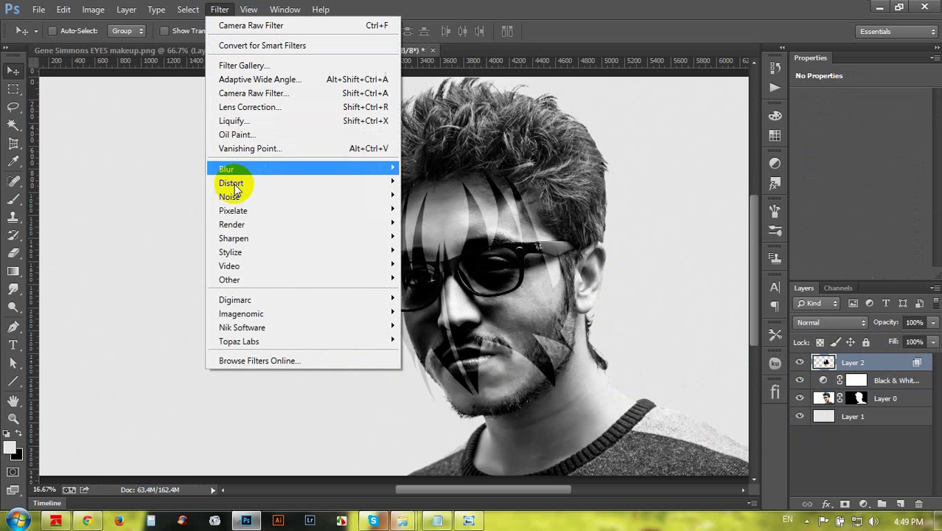
pyautogui.moveTo(248, 213)
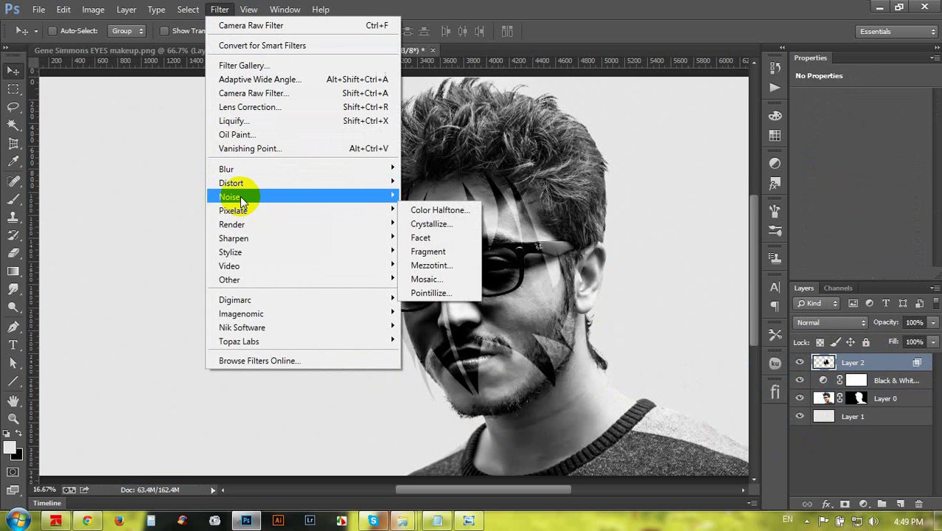
pyautogui.moveTo(236, 186)
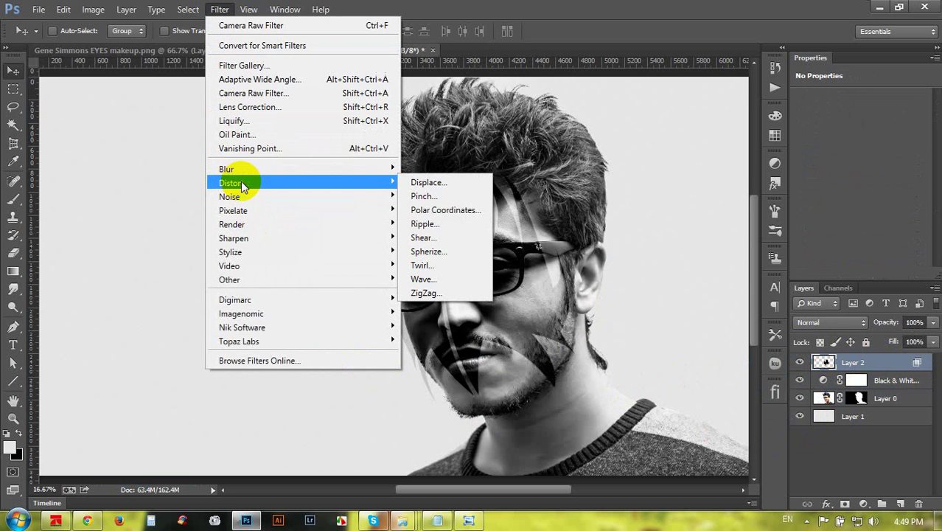
pyautogui.click(432, 186)
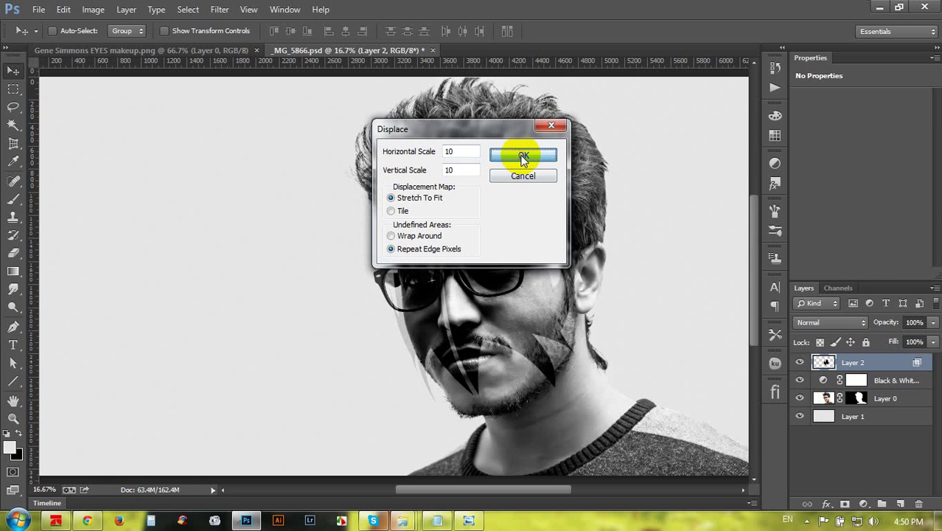
pyautogui.click(522, 156)
pyautogui.click(354, 131)
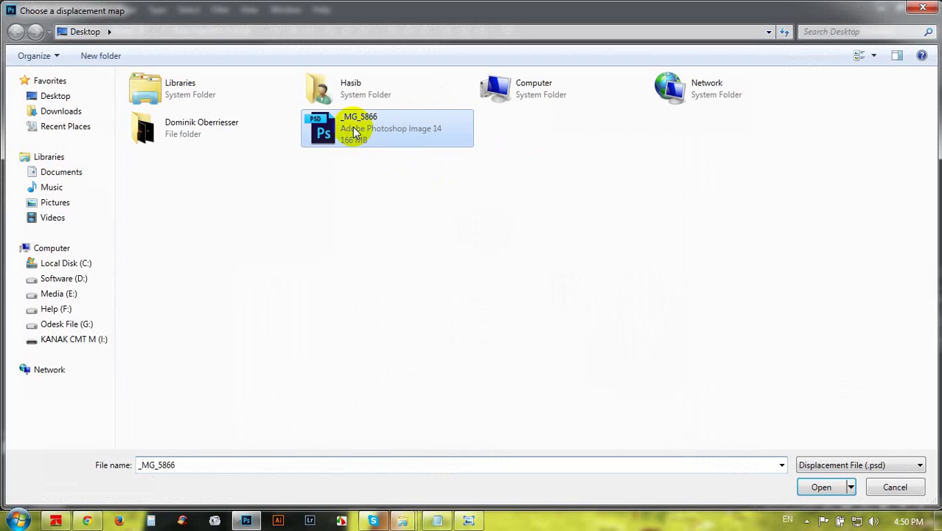
pyautogui.doubleClick(355, 131)
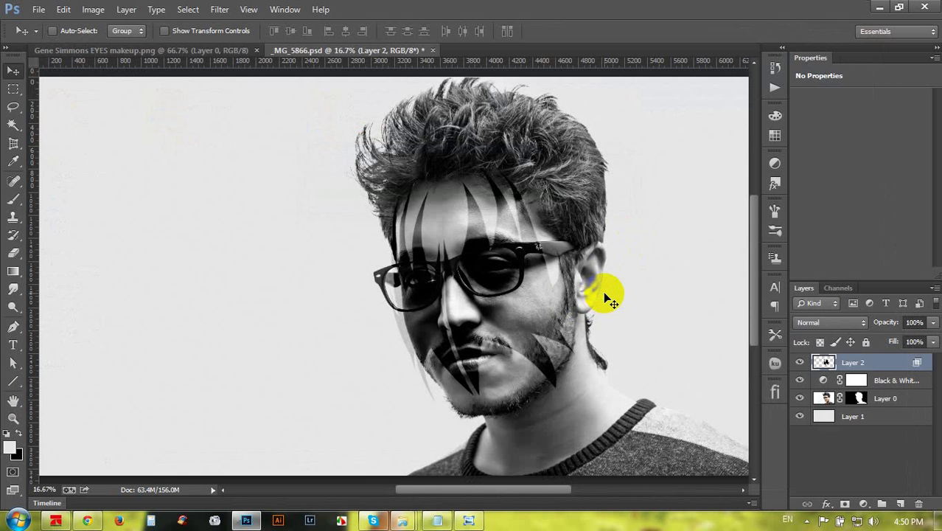
# Try a second displacement of the makeup layer with 10 horizontal and vertical scale, Stretch To Fit and Wrap Around, and undo it.
pyautogui.hotkey('ctrl', '+')
pyautogui.hotkey('ctrl', '+')
pyautogui.scroll(-2, 561, 360)
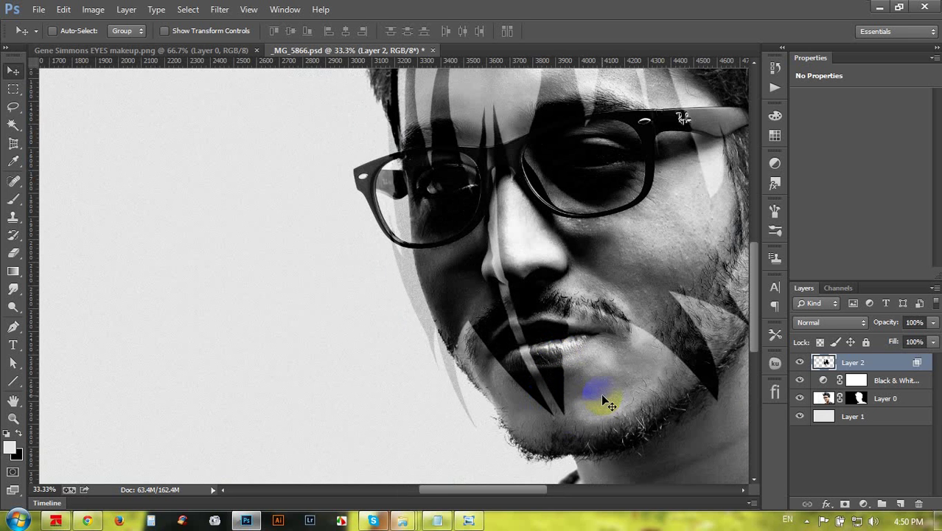
pyautogui.moveTo(653, 319); pyautogui.dragTo(611, 377)
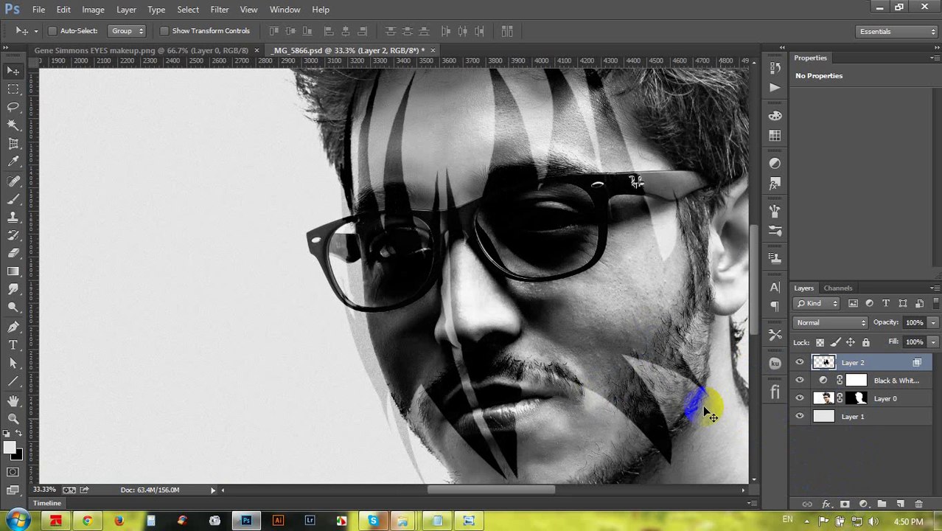
pyautogui.click(222, 12)
pyautogui.moveTo(238, 183)
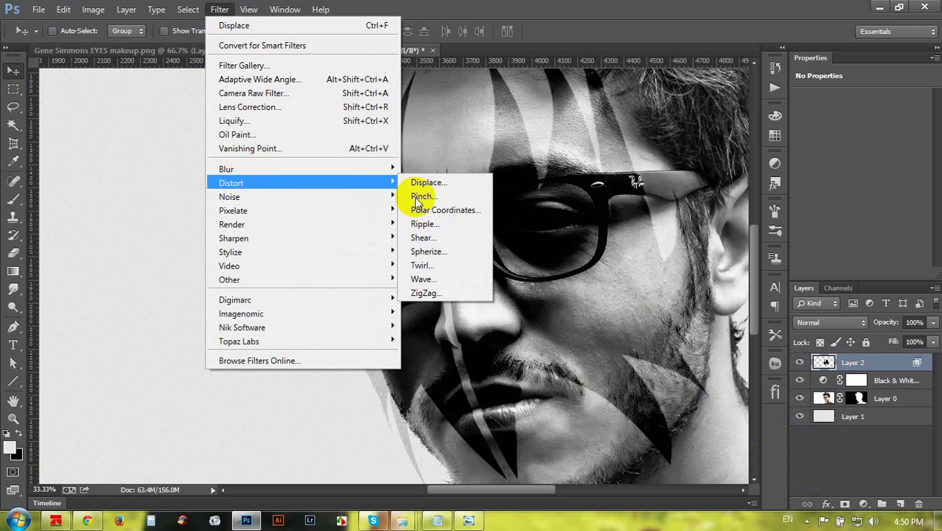
pyautogui.click(429, 185)
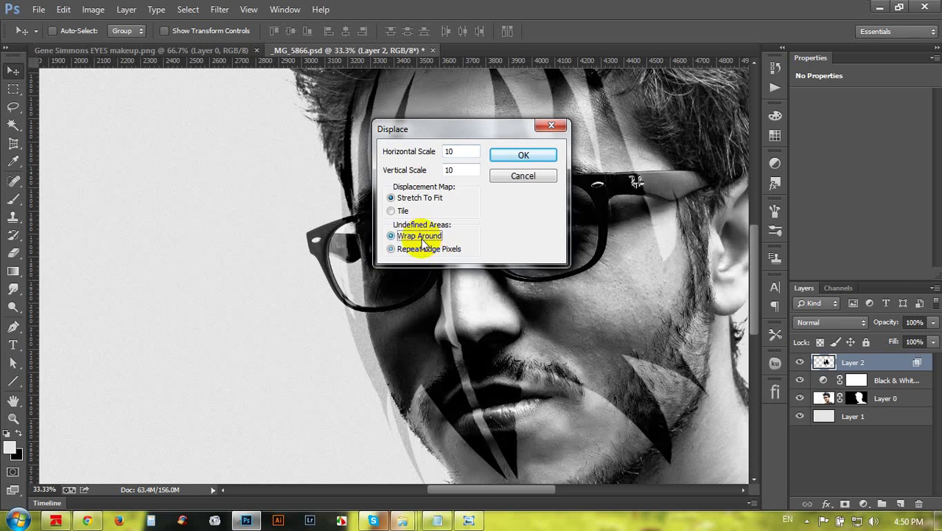
pyautogui.click(520, 154)
pyautogui.click(356, 145)
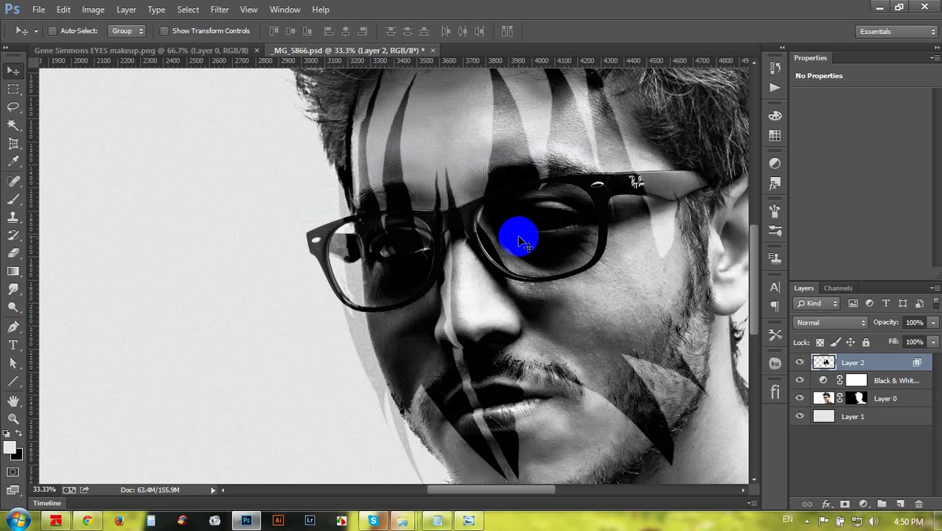
pyautogui.scroll(-1, 582, 368)
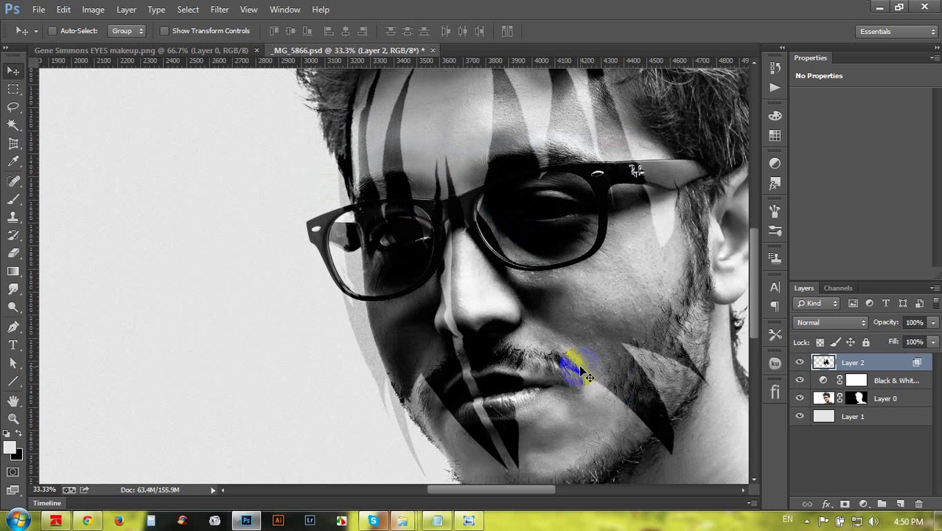
pyautogui.hotkey('ctrl', 'z')
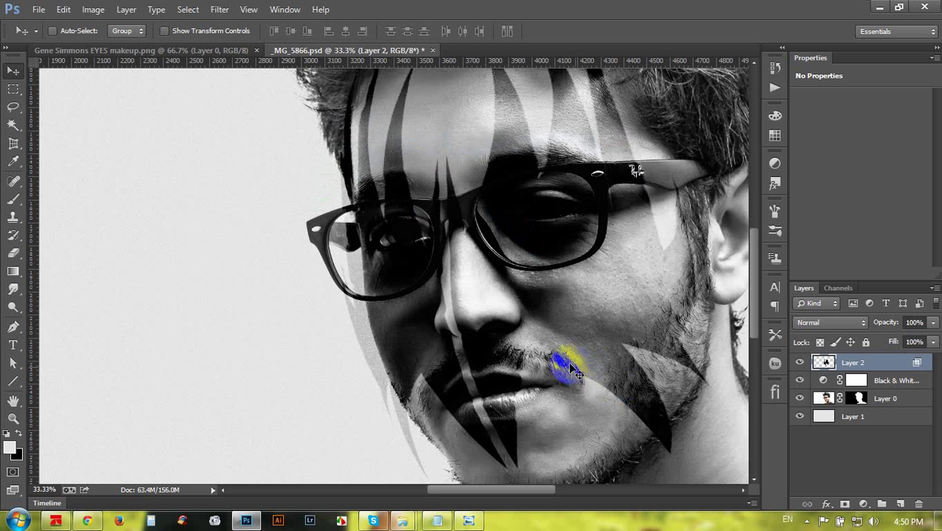
# Add a layer mask to the makeup layer that limits it to the portrait's silhouette, using the portrait layer's mask as the selection.
pyautogui.moveTo(609, 361); pyautogui.dragTo(591, 298)
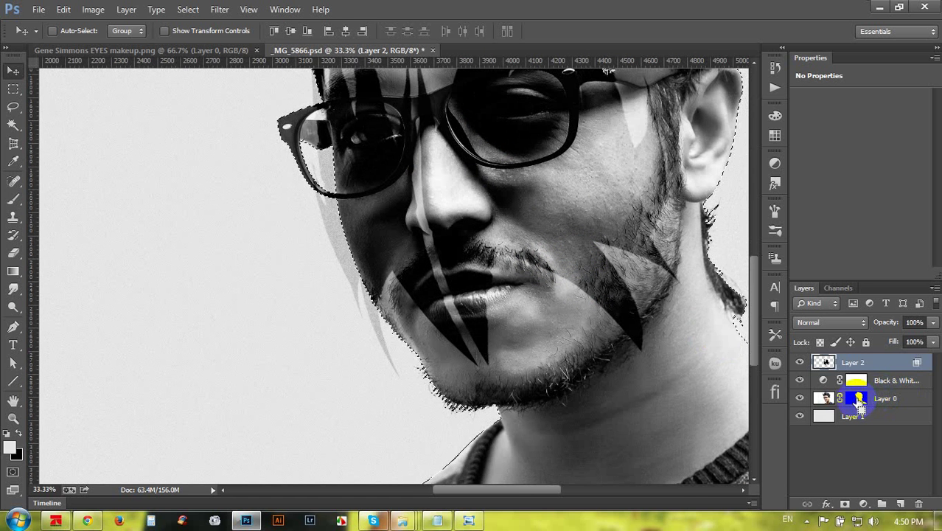
pyautogui.click(854, 362)
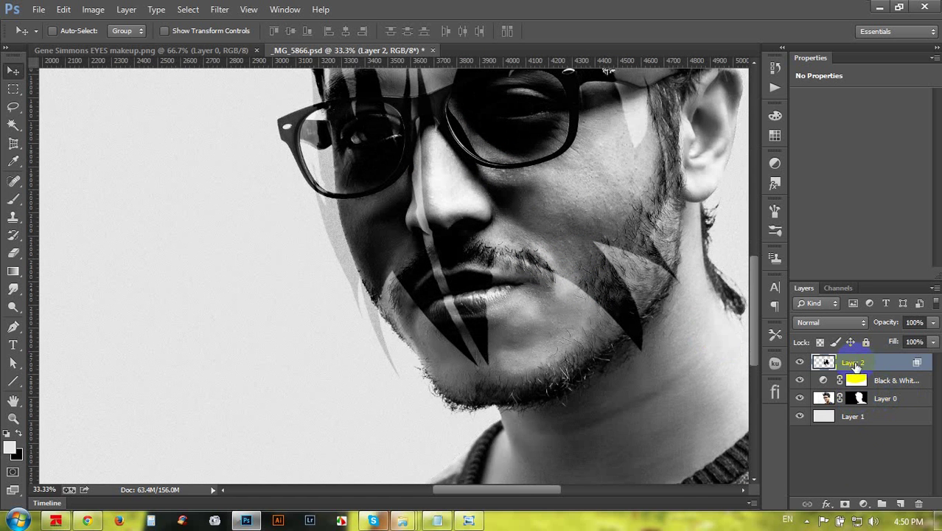
pyautogui.click(845, 504)
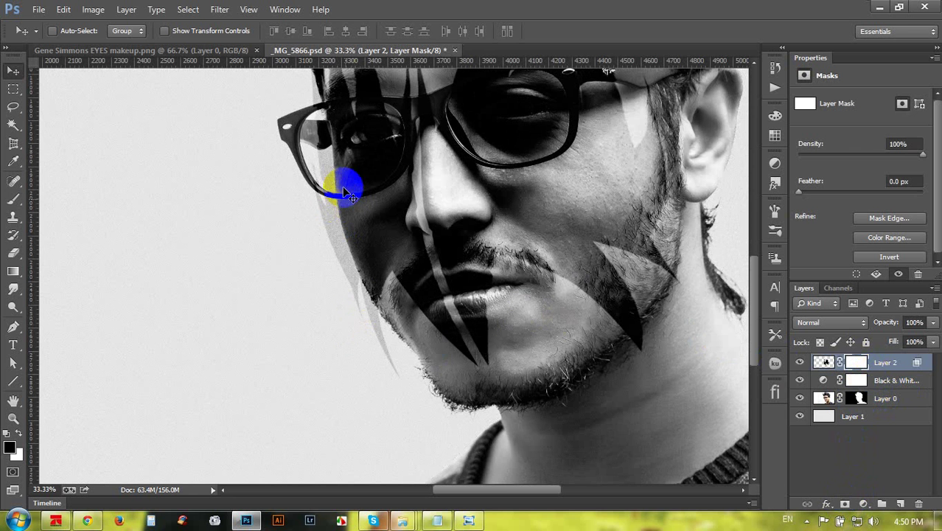
pyautogui.keyDown('ctrl'); pyautogui.click(859, 399); pyautogui.keyUp('ctrl')
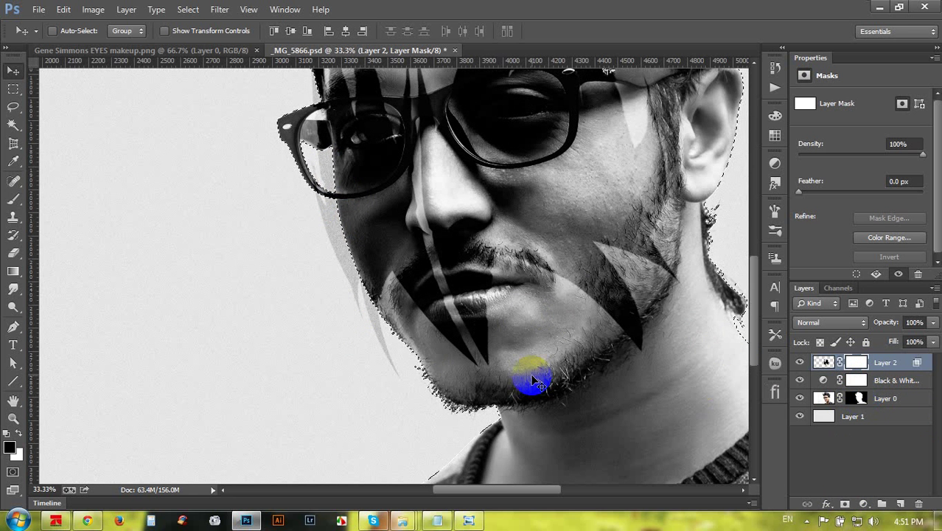
pyautogui.hotkey('alt', 'BackSpace')
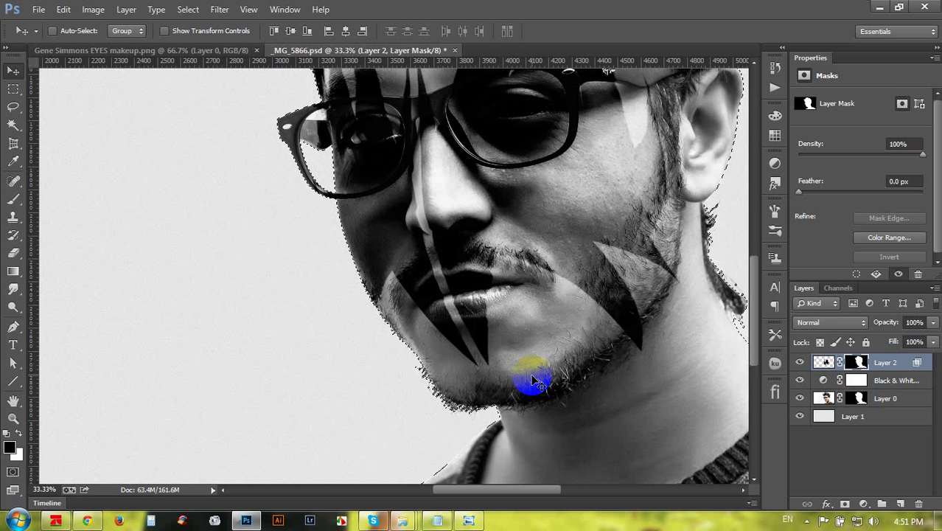
pyautogui.hotkey('ctrl', 'd')
# Examine the man's left eye and glasses frame up close with the makeup layer hidden and shown.
pyautogui.scroll(2, 498, 350)
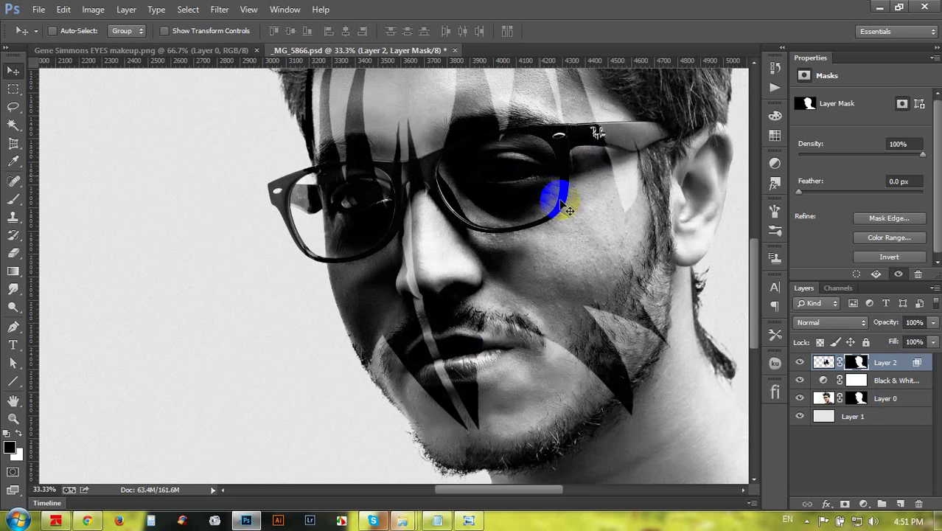
pyautogui.scroll(2, 590, 217)
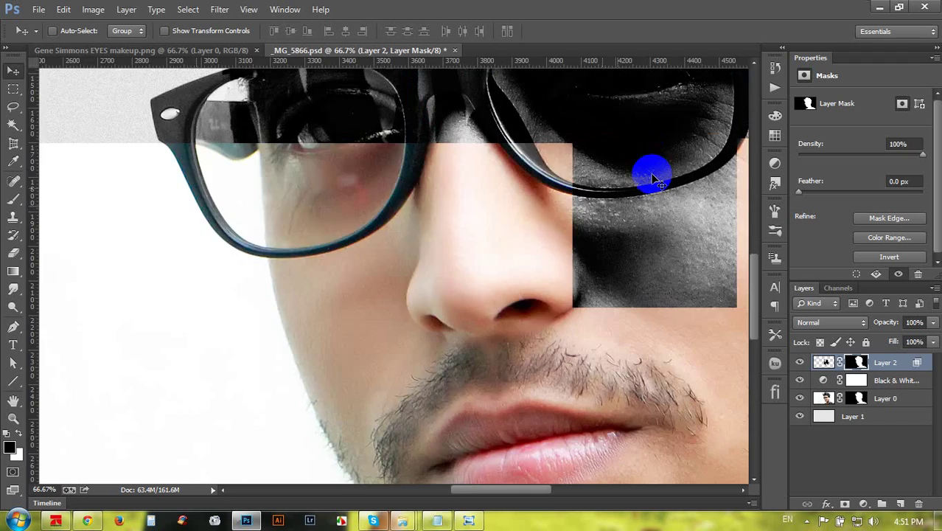
pyautogui.moveTo(657, 178); pyautogui.dragTo(404, 318)
pyautogui.moveTo(463, 322); pyautogui.dragTo(437, 215)
pyautogui.hotkey('ctrl', '+')
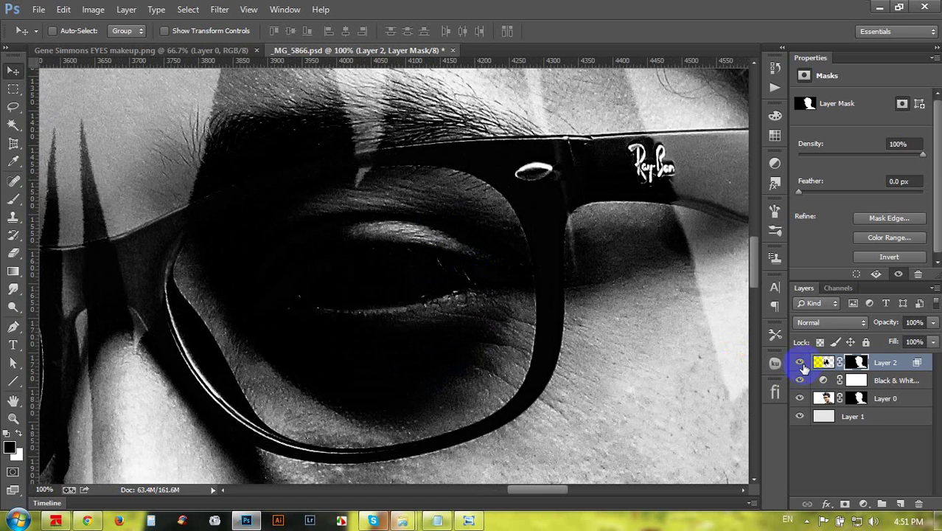
pyautogui.click(800, 362)
pyautogui.click(800, 362)
# Paint black on the makeup layer's mask with a soft 52 px brush at 0% hardness to clear the man's left eye.
pyautogui.click(855, 362)
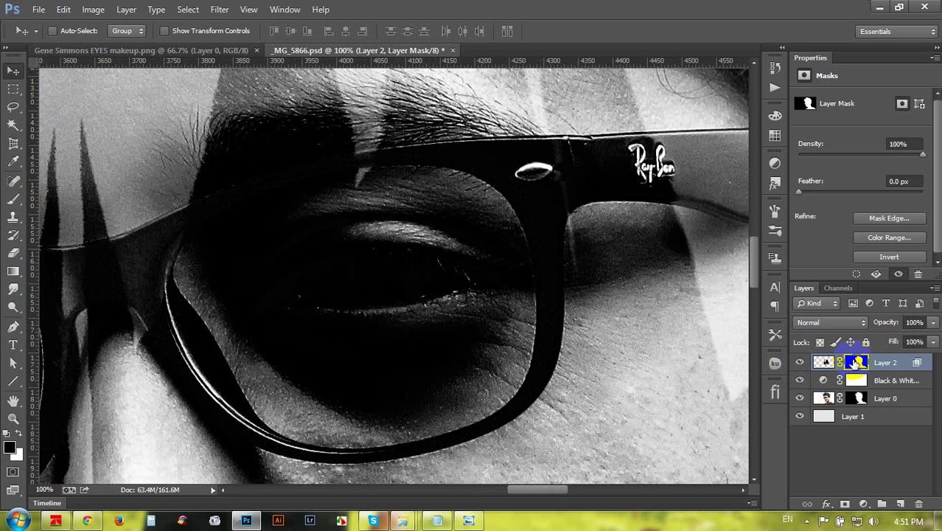
pyautogui.scroll(1, 572, 210)
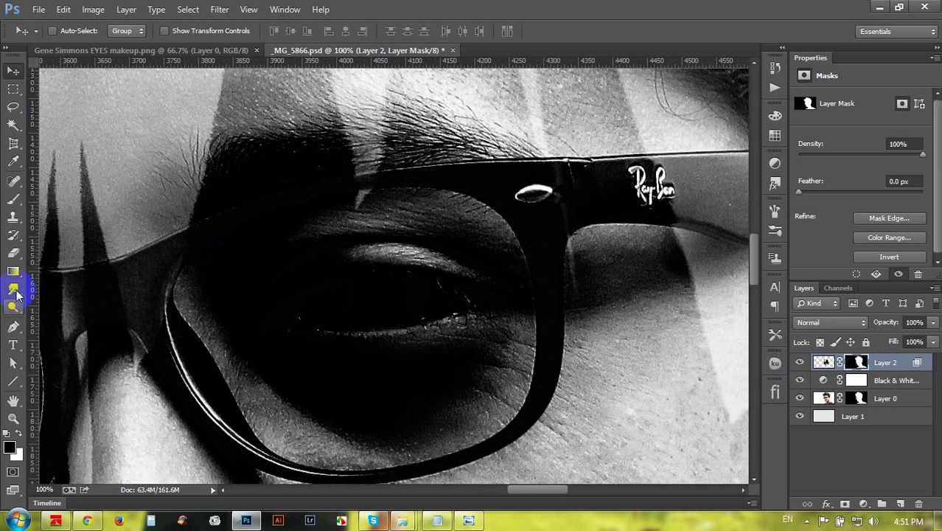
pyautogui.click(13, 199)
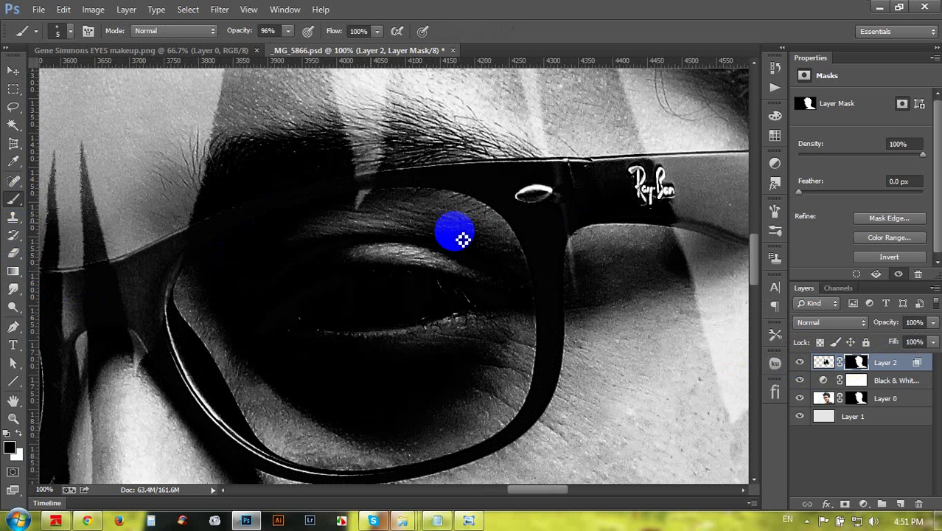
pyautogui.rightClick(533, 238)
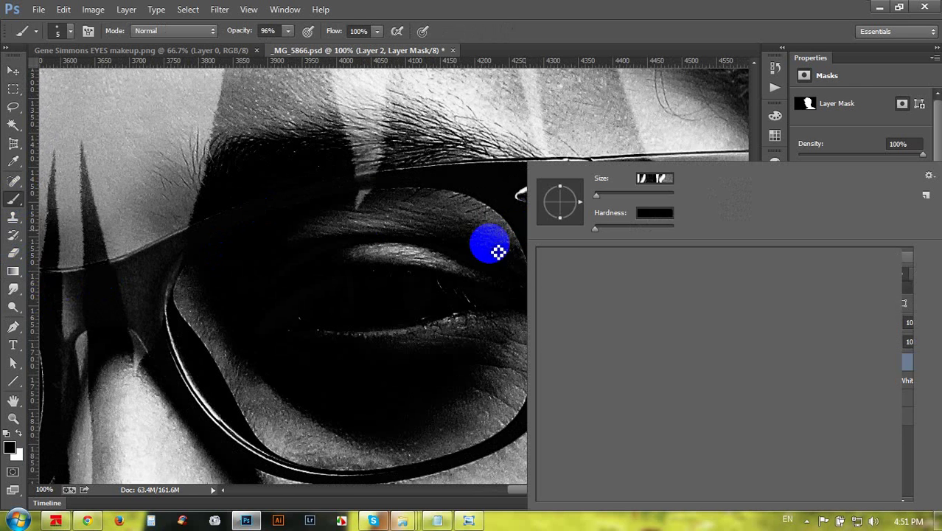
pyautogui.click(612, 243)
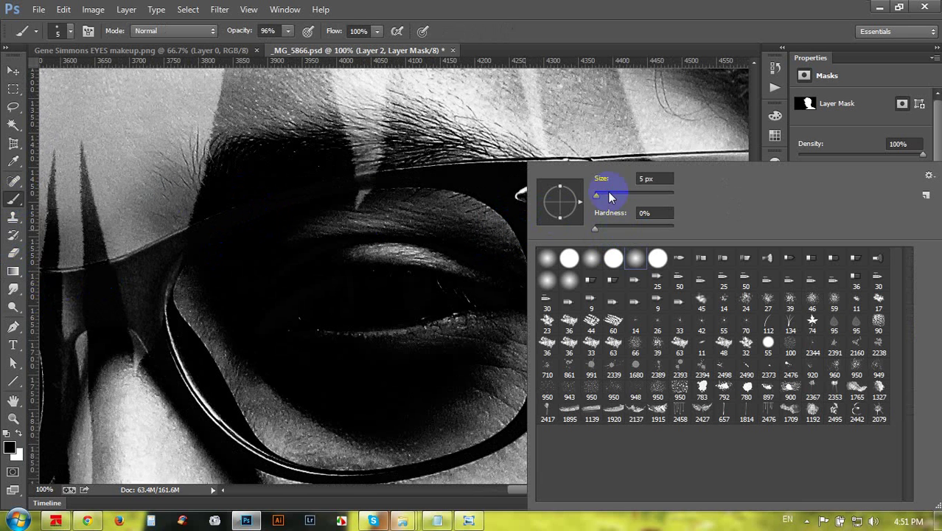
pyautogui.click(629, 50)
pyautogui.moveTo(663, 210)
pyautogui.mouseDown()
pyautogui.moveTo(637, 187)
pyautogui.moveTo(658, 183)
pyautogui.moveTo(640, 176)
pyautogui.moveTo(650, 172)
pyautogui.moveTo(589, 184)
pyautogui.moveTo(618, 167)
pyautogui.moveTo(546, 174)
pyautogui.moveTo(529, 183)
pyautogui.moveTo(537, 195)
pyautogui.moveTo(479, 177)
pyautogui.moveTo(613, 176)
pyautogui.moveTo(566, 200)
pyautogui.moveTo(675, 199)
pyautogui.moveTo(651, 204)
pyautogui.moveTo(685, 211)
pyautogui.moveTo(618, 201)
pyautogui.moveTo(583, 206)
pyautogui.moveTo(554, 225)
pyautogui.moveTo(536, 222)
pyautogui.moveTo(495, 183)
pyautogui.moveTo(452, 172)
pyautogui.moveTo(455, 296)
pyautogui.moveTo(384, 284)
pyautogui.moveTo(315, 287)
pyautogui.moveTo(333, 286)
pyautogui.moveTo(306, 305)
pyautogui.moveTo(347, 316)
pyautogui.moveTo(487, 300)
pyautogui.moveTo(449, 294)
pyautogui.moveTo(496, 306)
pyautogui.moveTo(426, 307)
pyautogui.moveTo(505, 305)
pyautogui.moveTo(328, 313)
pyautogui.moveTo(281, 301)
pyautogui.moveTo(317, 319)
pyautogui.moveTo(258, 306)
pyautogui.moveTo(319, 321)
pyautogui.moveTo(257, 306)
pyautogui.moveTo(299, 320)
pyautogui.moveTo(366, 307)
pyautogui.moveTo(538, 320)
pyautogui.mouseUp()
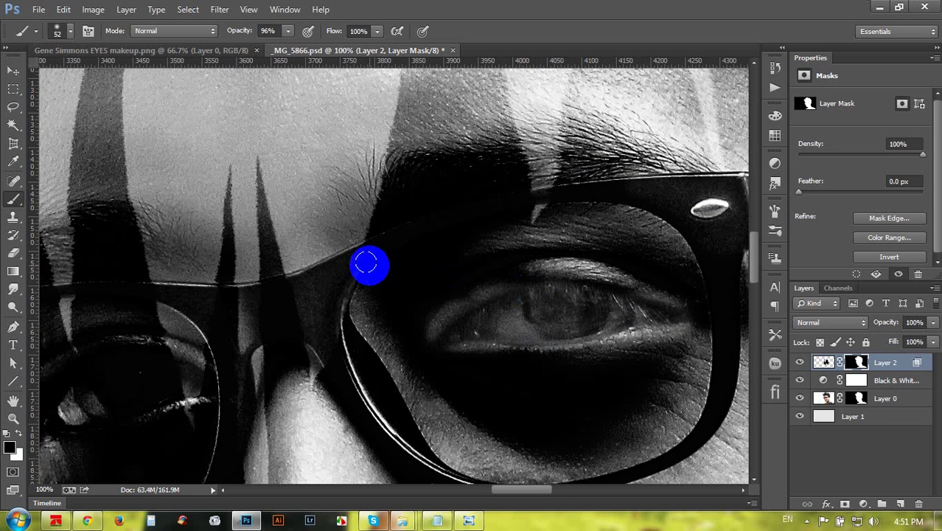
# Mask the makeup off the glasses frame along the top and outer side of the man's left lens.
pyautogui.moveTo(366, 264)
pyautogui.mouseDown()
pyautogui.moveTo(387, 235)
pyautogui.moveTo(567, 186)
pyautogui.moveTo(618, 186)
pyautogui.moveTo(694, 204)
pyautogui.mouseUp()
pyautogui.moveTo(693, 276); pyautogui.dragTo(651, 200)
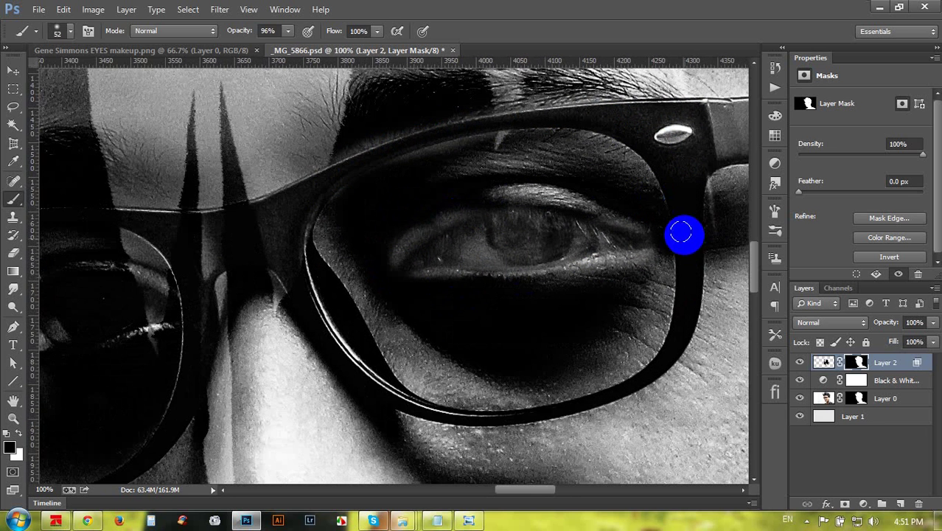
pyautogui.moveTo(681, 233)
pyautogui.mouseDown()
pyautogui.moveTo(684, 329)
pyautogui.moveTo(671, 356)
pyautogui.moveTo(523, 414)
pyautogui.moveTo(463, 417)
pyautogui.moveTo(390, 390)
pyautogui.moveTo(304, 236)
pyautogui.moveTo(338, 337)
pyautogui.moveTo(266, 223)
pyautogui.moveTo(181, 221)
pyautogui.moveTo(221, 240)
pyautogui.moveTo(195, 264)
pyautogui.moveTo(156, 224)
pyautogui.moveTo(238, 262)
pyautogui.moveTo(279, 252)
pyautogui.moveTo(212, 258)
pyautogui.moveTo(273, 249)
pyautogui.moveTo(298, 205)
pyautogui.moveTo(365, 155)
pyautogui.moveTo(545, 118)
pyautogui.moveTo(655, 134)
pyautogui.moveTo(670, 152)
pyautogui.moveTo(566, 258)
pyautogui.moveTo(455, 254)
pyautogui.moveTo(677, 225)
pyautogui.mouseUp()
# Mask the makeup off the man's right eye and the glasses frame around that lens.
pyautogui.click(357, 205)
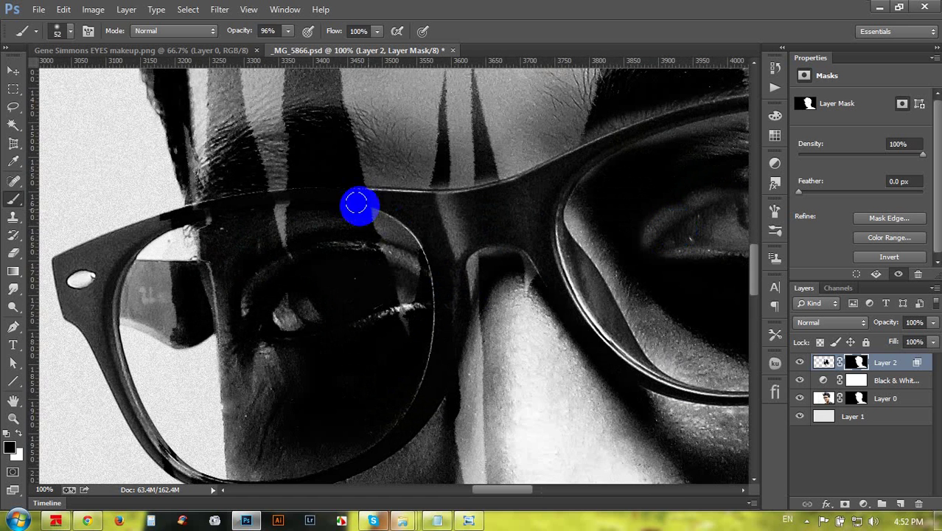
pyautogui.moveTo(356, 205)
pyautogui.mouseDown()
pyautogui.moveTo(338, 194)
pyautogui.moveTo(285, 194)
pyautogui.moveTo(157, 225)
pyautogui.moveTo(174, 274)
pyautogui.moveTo(169, 310)
pyautogui.moveTo(168, 270)
pyautogui.moveTo(176, 264)
pyautogui.moveTo(193, 276)
pyautogui.moveTo(195, 326)
pyautogui.moveTo(189, 318)
pyautogui.moveTo(201, 311)
pyautogui.moveTo(191, 320)
pyautogui.moveTo(178, 245)
pyautogui.moveTo(348, 297)
pyautogui.moveTo(385, 300)
pyautogui.moveTo(395, 283)
pyautogui.moveTo(356, 274)
pyautogui.moveTo(365, 274)
pyautogui.moveTo(299, 281)
pyautogui.moveTo(310, 289)
pyautogui.moveTo(271, 310)
pyautogui.moveTo(341, 291)
pyautogui.moveTo(314, 295)
pyautogui.moveTo(355, 305)
pyautogui.moveTo(256, 318)
pyautogui.moveTo(355, 285)
pyautogui.moveTo(328, 306)
pyautogui.moveTo(411, 284)
pyautogui.mouseUp()
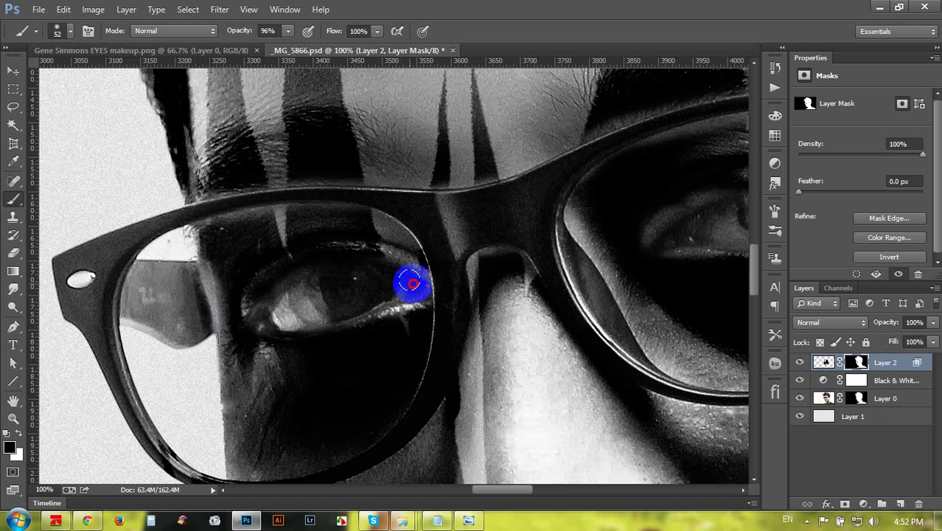
pyautogui.moveTo(446, 349); pyautogui.dragTo(518, 275)
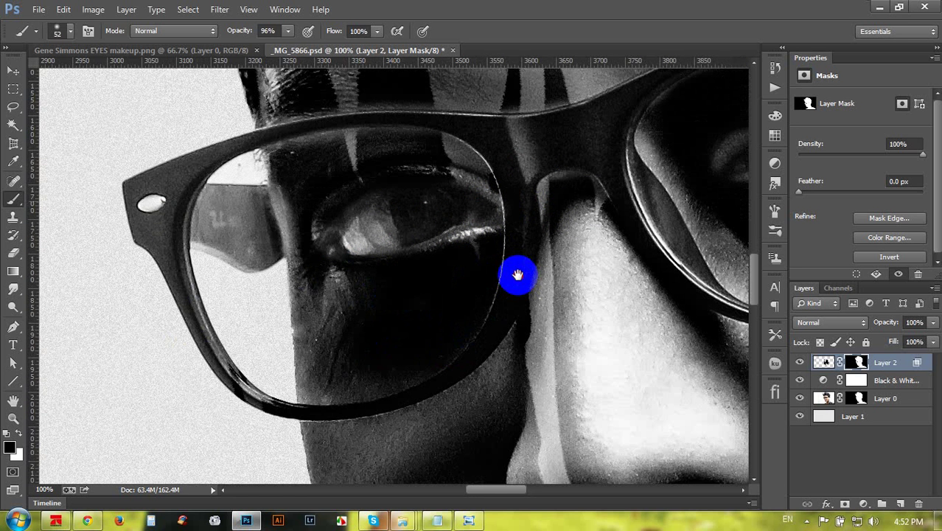
pyautogui.moveTo(514, 189)
pyautogui.mouseDown()
pyautogui.moveTo(519, 244)
pyautogui.moveTo(494, 140)
pyautogui.moveTo(353, 120)
pyautogui.moveTo(520, 223)
pyautogui.moveTo(486, 334)
pyautogui.moveTo(443, 387)
pyautogui.moveTo(378, 406)
pyautogui.moveTo(301, 406)
pyautogui.moveTo(241, 371)
pyautogui.mouseUp()
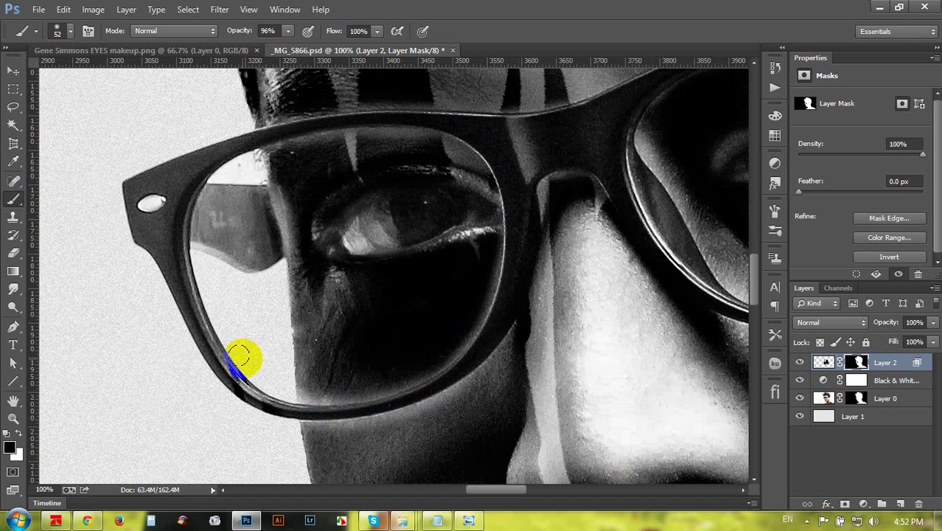
# Mask the makeup off the upper lip and save the document.
pyautogui.moveTo(620, 455); pyautogui.dragTo(538, 213)
pyautogui.moveTo(572, 299); pyautogui.dragTo(571, 224)
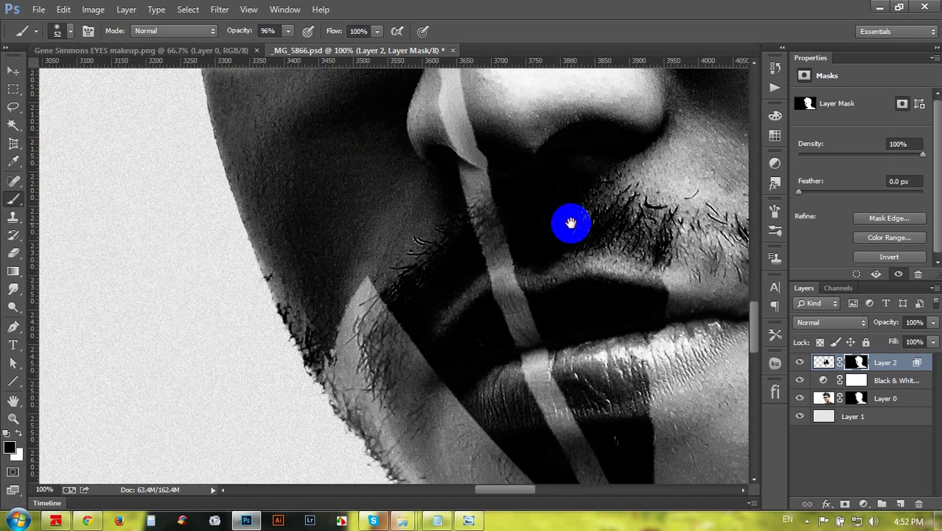
pyautogui.moveTo(646, 321)
pyautogui.mouseDown()
pyautogui.moveTo(595, 303)
pyautogui.moveTo(654, 310)
pyautogui.moveTo(631, 301)
pyautogui.moveTo(549, 298)
pyautogui.moveTo(499, 320)
pyautogui.mouseUp()
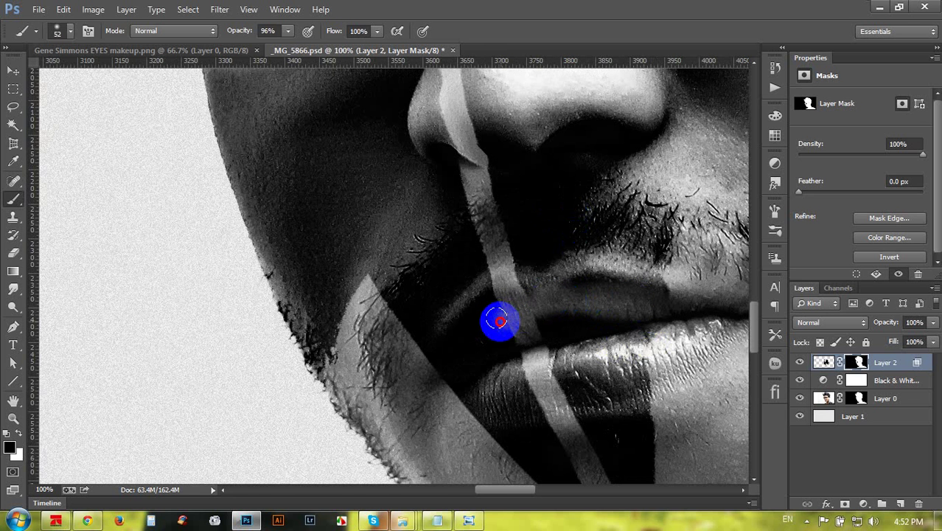
pyautogui.hotkey('ctrl', 's')
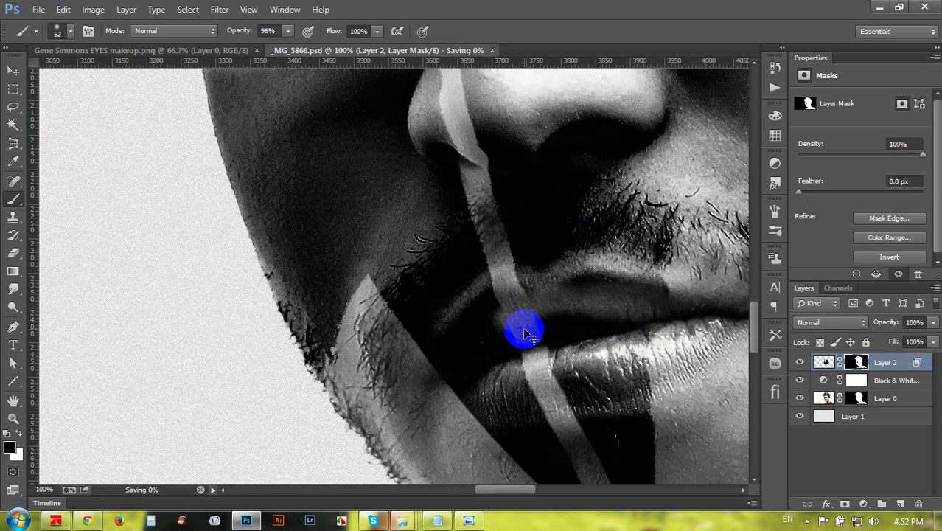
# Restore the overpainted makeup inside and below the man's right lens by painting white on the mask with a 40 px brush.
pyautogui.moveTo(531, 324)
pyautogui.mouseDown()
pyautogui.moveTo(606, 370)
pyautogui.moveTo(594, 333)
pyautogui.moveTo(578, 326)
pyautogui.moveTo(601, 383)
pyautogui.moveTo(500, 374)
pyautogui.mouseUp()
pyautogui.keyDown('ctrl'); pyautogui.click(452, 353); pyautogui.keyUp('ctrl')
pyautogui.scroll(-2, 342, 382)
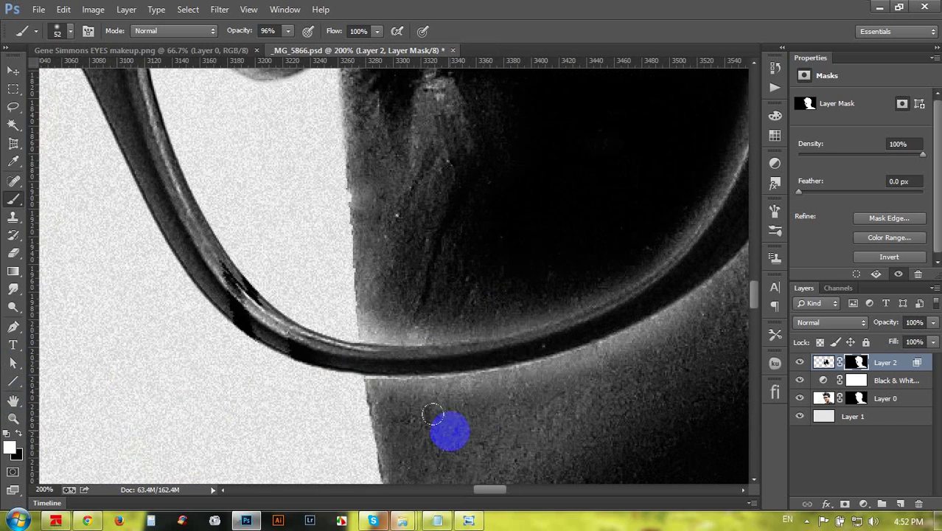
pyautogui.press('[')
pyautogui.press('[')
pyautogui.moveTo(406, 404)
pyautogui.mouseDown()
pyautogui.moveTo(379, 389)
pyautogui.moveTo(529, 377)
pyautogui.moveTo(510, 377)
pyautogui.moveTo(600, 353)
pyautogui.moveTo(669, 313)
pyautogui.moveTo(482, 384)
pyautogui.moveTo(387, 402)
pyautogui.mouseUp()
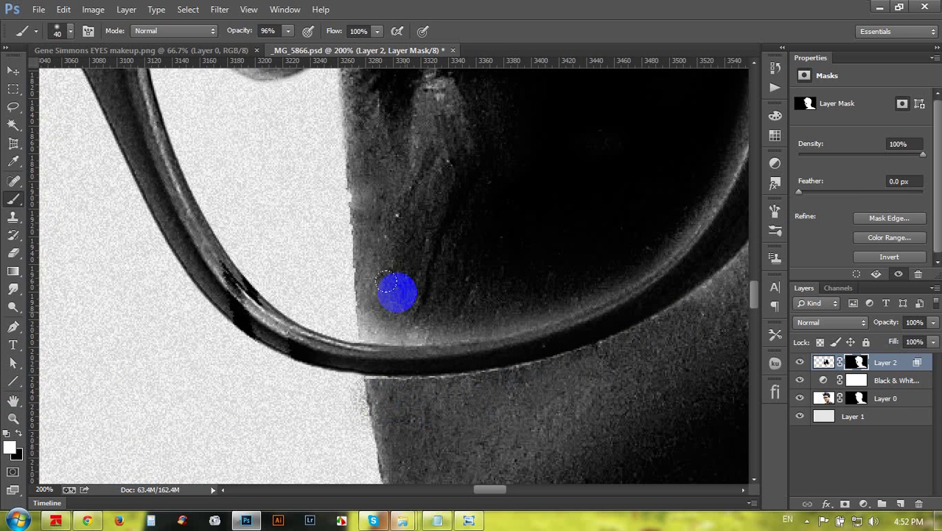
pyautogui.moveTo(396, 319)
pyautogui.mouseDown()
pyautogui.moveTo(371, 318)
pyautogui.moveTo(455, 320)
pyautogui.moveTo(552, 294)
pyautogui.moveTo(636, 256)
pyautogui.moveTo(672, 212)
pyautogui.moveTo(640, 263)
pyautogui.moveTo(505, 273)
pyautogui.mouseUp()
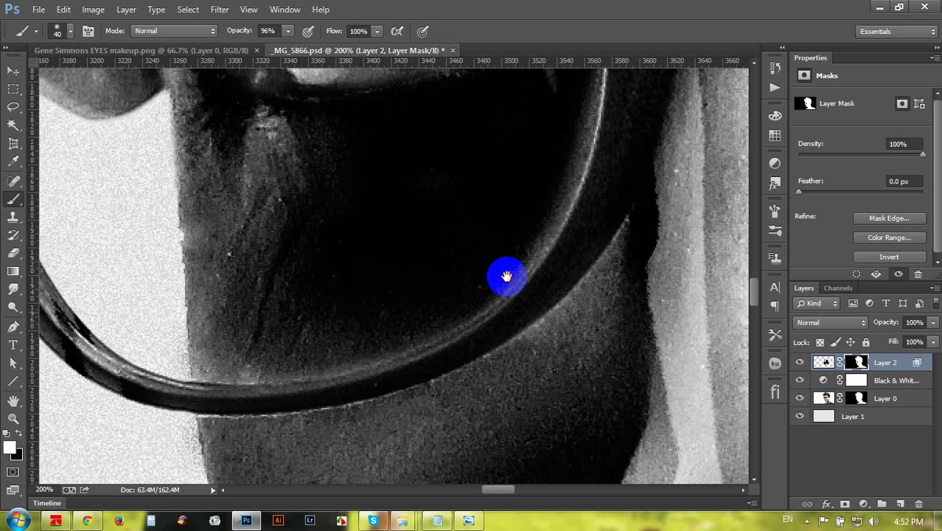
pyautogui.moveTo(635, 251)
pyautogui.mouseDown()
pyautogui.moveTo(545, 347)
pyautogui.moveTo(511, 365)
pyautogui.moveTo(572, 332)
pyautogui.moveTo(643, 227)
pyautogui.mouseUp()
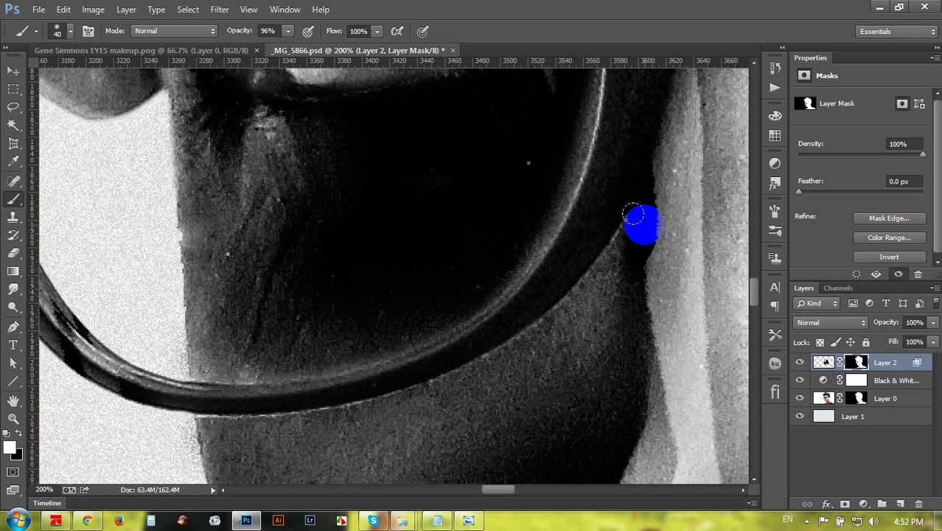
# Set the mask brush to 100% opacity and 46% hardness and restore the makeup inside the man's right lens below the eye.
pyautogui.rightClick(437, 139)
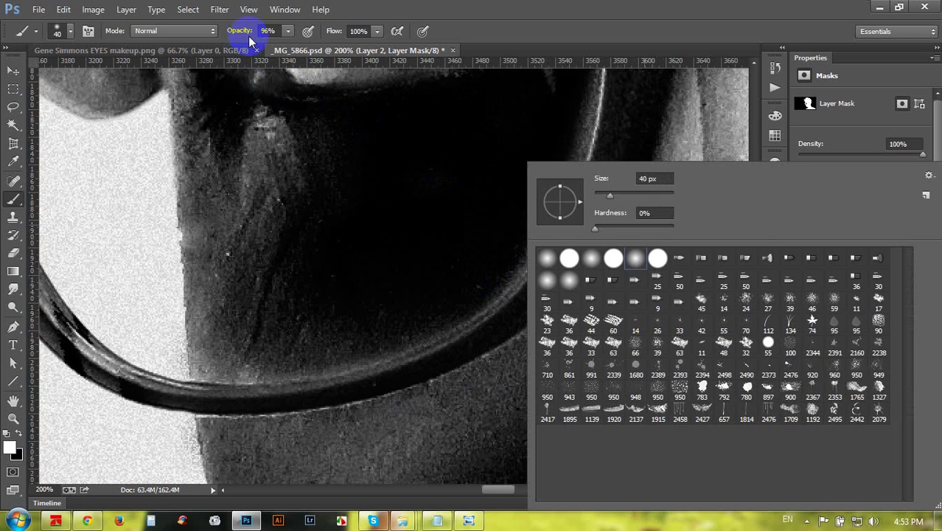
pyautogui.moveTo(245, 33); pyautogui.dragTo(301, 49)
pyautogui.rightClick(417, 152)
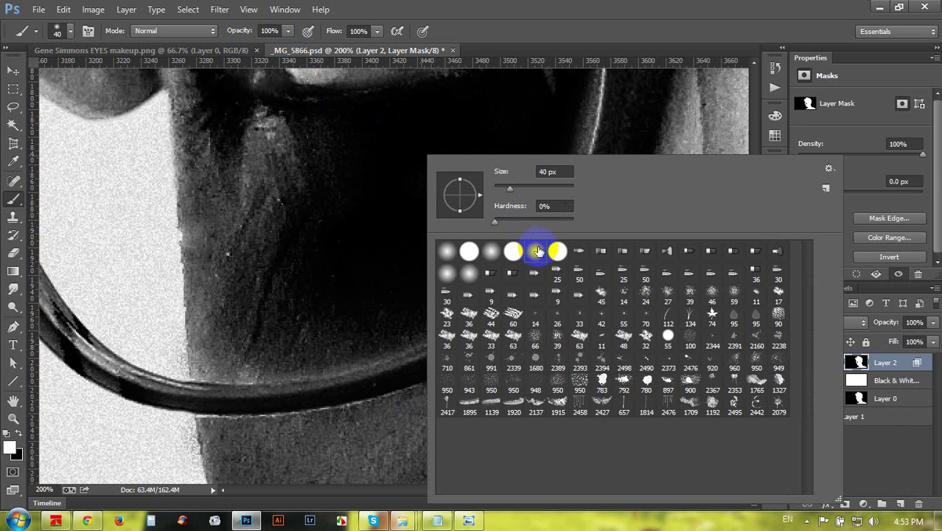
pyautogui.moveTo(512, 220); pyautogui.dragTo(531, 227)
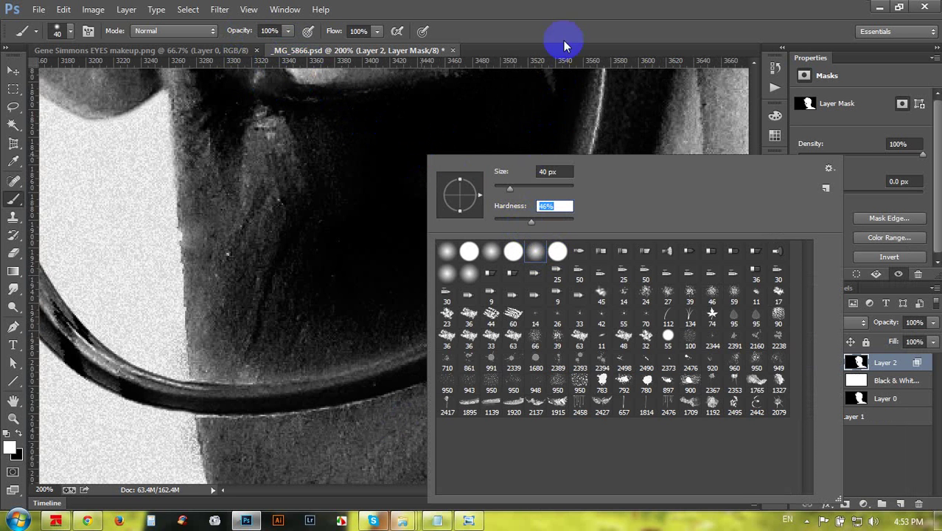
pyautogui.press('Return')
pyautogui.moveTo(550, 140)
pyautogui.mouseDown()
pyautogui.moveTo(550, 185)
pyautogui.moveTo(534, 211)
pyautogui.moveTo(501, 257)
pyautogui.moveTo(450, 292)
pyautogui.mouseUp()
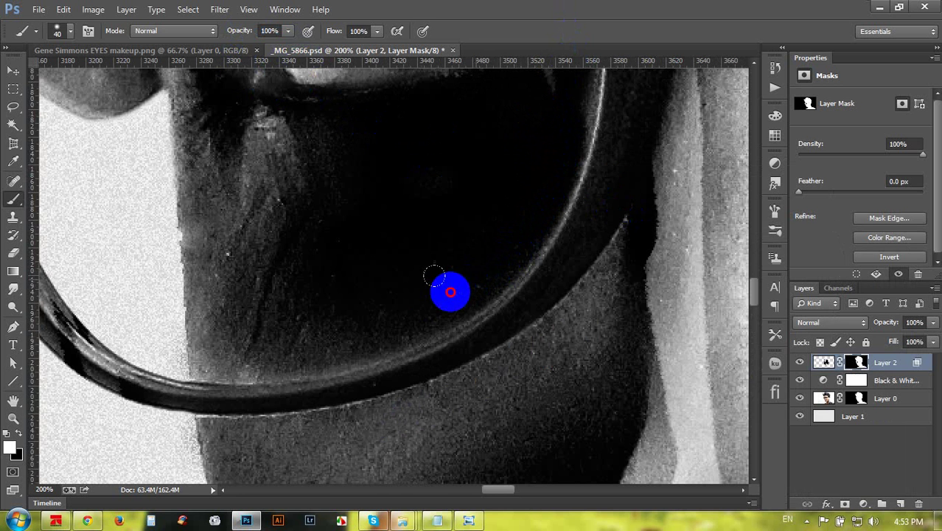
pyautogui.scroll(5, 451, 293)
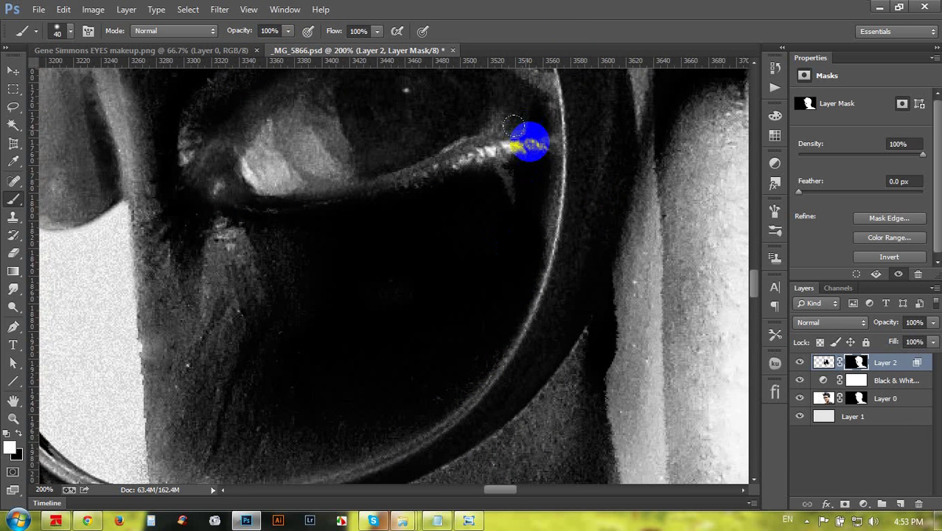
pyautogui.moveTo(519, 148)
pyautogui.mouseDown()
pyautogui.moveTo(500, 256)
pyautogui.moveTo(483, 170)
pyautogui.moveTo(469, 170)
pyautogui.moveTo(485, 186)
pyautogui.moveTo(453, 203)
pyautogui.moveTo(534, 261)
pyautogui.mouseUp()
# Lower the brush hardness and restore the makeup around the man's right eye by painting white on the mask.
pyautogui.scroll(2, 538, 261)
pyautogui.hscroll(-4, 538, 261)
pyautogui.rightClick(480, 256)
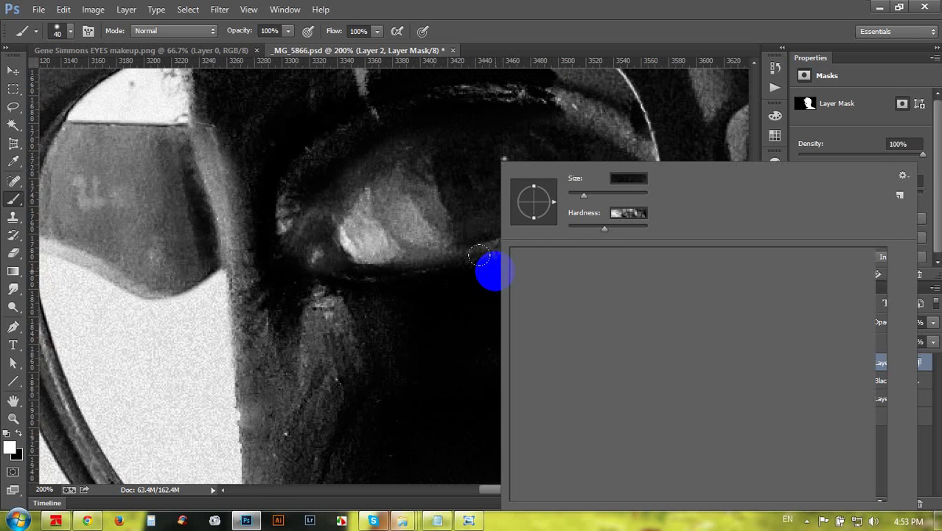
pyautogui.moveTo(590, 230); pyautogui.dragTo(569, 232)
pyautogui.moveTo(330, 290)
pyautogui.mouseDown()
pyautogui.moveTo(247, 242)
pyautogui.moveTo(270, 172)
pyautogui.moveTo(343, 103)
pyautogui.moveTo(452, 67)
pyautogui.moveTo(524, 74)
pyautogui.moveTo(597, 112)
pyautogui.moveTo(635, 152)
pyautogui.moveTo(629, 261)
pyautogui.mouseUp()
pyautogui.press('space')
pyautogui.moveTo(551, 195)
pyautogui.mouseDown()
pyautogui.moveTo(506, 146)
pyautogui.moveTo(465, 137)
pyautogui.moveTo(499, 136)
pyautogui.moveTo(434, 133)
pyautogui.moveTo(444, 126)
pyautogui.moveTo(331, 131)
pyautogui.moveTo(355, 144)
pyautogui.moveTo(211, 178)
pyautogui.moveTo(380, 259)
pyautogui.moveTo(176, 166)
pyautogui.moveTo(324, 139)
pyautogui.moveTo(487, 155)
pyautogui.mouseUp()
pyautogui.press('space')
pyautogui.moveTo(605, 164)
pyautogui.mouseDown()
pyautogui.moveTo(702, 161)
pyautogui.moveTo(610, 154)
pyautogui.moveTo(672, 155)
pyautogui.moveTo(520, 160)
pyautogui.moveTo(534, 171)
pyautogui.moveTo(574, 162)
pyautogui.moveTo(526, 175)
pyautogui.mouseUp()
pyautogui.press('space')
pyautogui.moveTo(581, 150)
pyautogui.mouseDown()
pyautogui.moveTo(529, 354)
pyautogui.moveTo(534, 338)
pyautogui.moveTo(597, 345)
pyautogui.moveTo(561, 331)
pyautogui.moveTo(547, 344)
pyautogui.moveTo(626, 347)
pyautogui.moveTo(409, 149)
pyautogui.moveTo(435, 165)
pyautogui.moveTo(407, 190)
pyautogui.moveTo(462, 270)
pyautogui.mouseUp()
pyautogui.press('space')
# Restore the makeup beside the outer corner of the man's left eye and on the brow just above the frame.
pyautogui.press('space')
pyautogui.moveTo(585, 391)
pyautogui.mouseDown()
pyautogui.moveTo(413, 229)
pyautogui.moveTo(496, 336)
pyautogui.moveTo(330, 283)
pyautogui.mouseUp()
pyautogui.press('space')
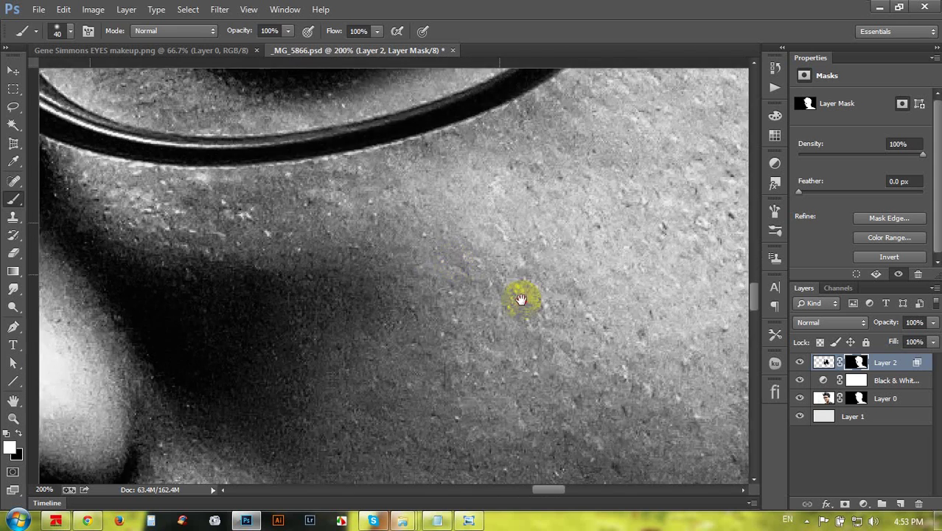
pyautogui.moveTo(520, 299)
pyautogui.mouseDown()
pyautogui.moveTo(585, 273)
pyautogui.moveTo(564, 341)
pyautogui.moveTo(579, 312)
pyautogui.moveTo(540, 225)
pyautogui.mouseUp()
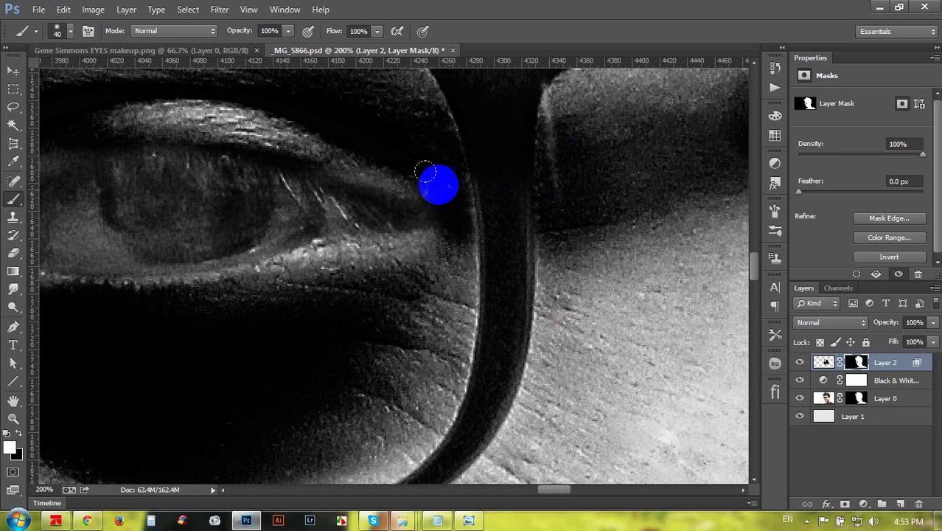
pyautogui.moveTo(446, 195)
pyautogui.mouseDown()
pyautogui.moveTo(448, 183)
pyautogui.moveTo(452, 274)
pyautogui.moveTo(421, 413)
pyautogui.mouseUp()
pyautogui.moveTo(566, 341); pyautogui.dragTo(745, 353)
pyautogui.moveTo(593, 326)
pyautogui.mouseDown()
pyautogui.moveTo(570, 271)
pyautogui.moveTo(587, 259)
pyautogui.moveTo(443, 277)
pyautogui.moveTo(329, 307)
pyautogui.moveTo(202, 285)
pyautogui.moveTo(121, 302)
pyautogui.moveTo(70, 227)
pyautogui.moveTo(81, 213)
pyautogui.moveTo(67, 240)
pyautogui.moveTo(107, 184)
pyautogui.moveTo(136, 165)
pyautogui.moveTo(81, 231)
pyautogui.moveTo(120, 188)
pyautogui.moveTo(208, 133)
pyautogui.moveTo(315, 94)
pyautogui.moveTo(328, 107)
pyautogui.moveTo(448, 127)
pyautogui.moveTo(582, 165)
pyautogui.moveTo(605, 184)
pyautogui.moveTo(528, 145)
pyautogui.moveTo(437, 121)
pyautogui.moveTo(557, 299)
pyautogui.moveTo(647, 272)
pyautogui.moveTo(668, 287)
pyautogui.moveTo(640, 239)
pyautogui.moveTo(466, 207)
pyautogui.moveTo(244, 255)
pyautogui.moveTo(229, 240)
pyautogui.moveTo(132, 273)
pyautogui.moveTo(63, 326)
pyautogui.moveTo(199, 250)
pyautogui.moveTo(387, 194)
pyautogui.moveTo(454, 202)
pyautogui.moveTo(467, 217)
pyautogui.moveTo(508, 214)
pyautogui.moveTo(496, 249)
pyautogui.moveTo(624, 306)
pyautogui.moveTo(433, 231)
pyautogui.moveTo(537, 248)
pyautogui.moveTo(522, 241)
pyautogui.moveTo(205, 331)
pyautogui.moveTo(484, 234)
pyautogui.moveTo(544, 230)
pyautogui.moveTo(374, 211)
pyautogui.moveTo(417, 200)
pyautogui.moveTo(464, 210)
pyautogui.moveTo(551, 192)
pyautogui.moveTo(647, 199)
pyautogui.mouseUp()
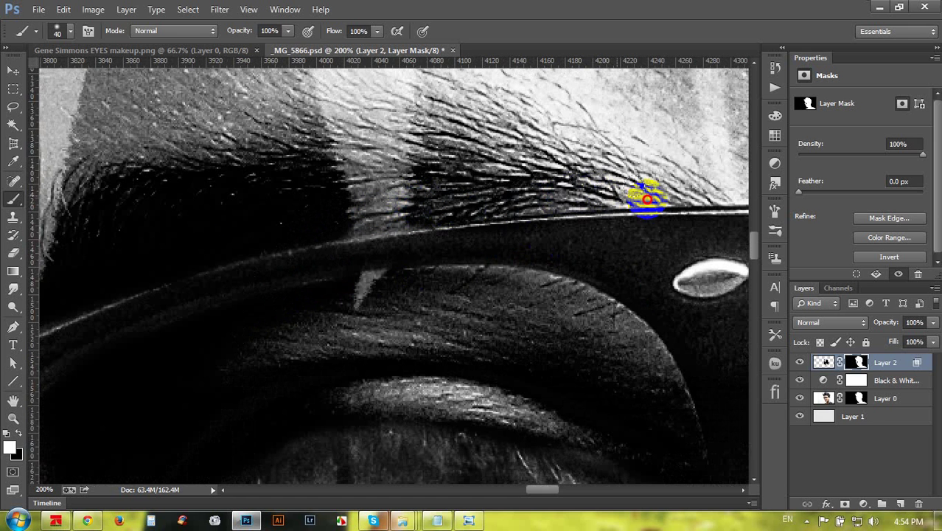
# Restore the makeup on the man's left temple just below the glasses arm.
pyautogui.hscroll(10, 372, 143)
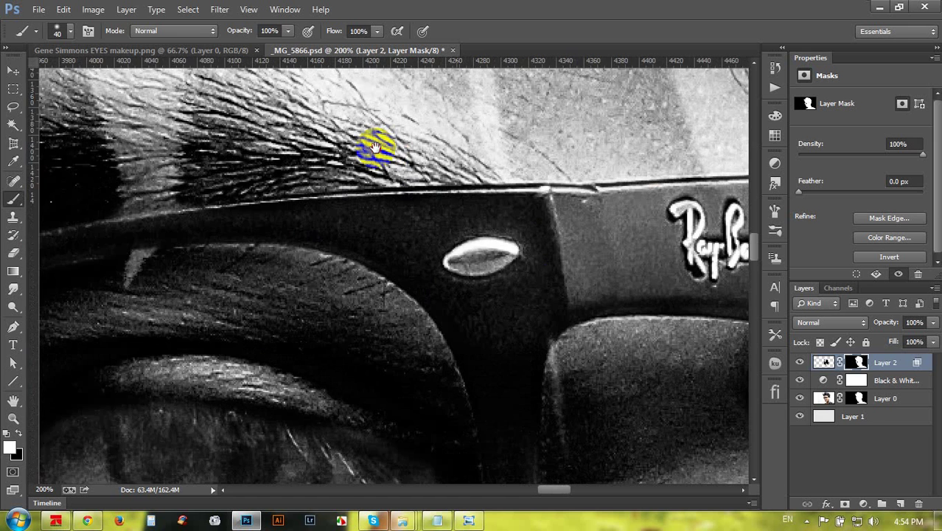
pyautogui.moveTo(403, 148); pyautogui.dragTo(602, 140)
pyautogui.moveTo(606, 336); pyautogui.dragTo(583, 327)
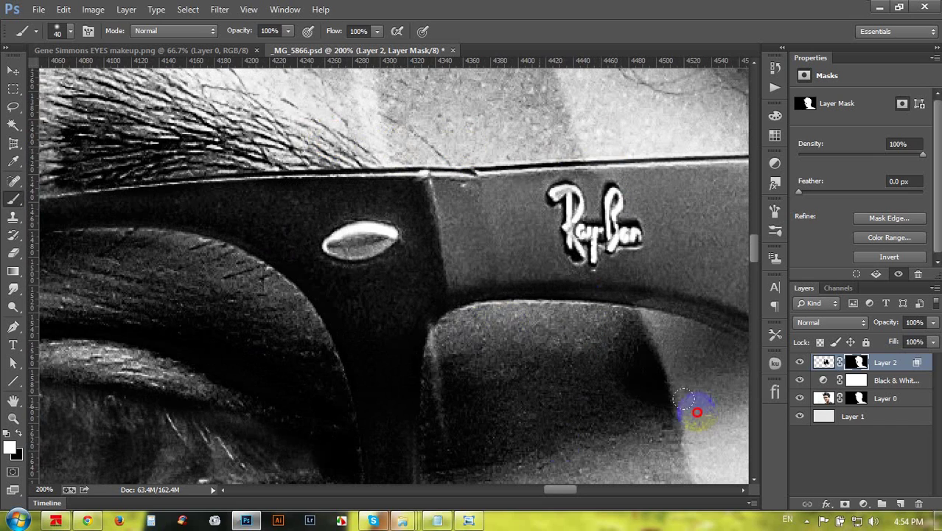
pyautogui.click(542, 396)
# Mask the leftover makeup off the glasses arm beside the man's left temple by painting black.
pyautogui.hotkey('ctrl', '-')
pyautogui.hotkey('ctrl', '-')
pyautogui.hotkey('ctrl', '-')
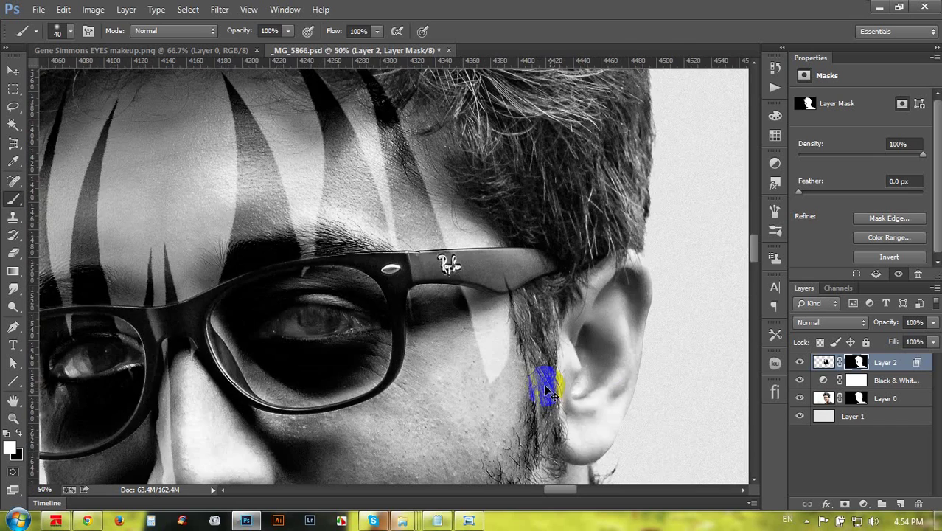
pyautogui.hotkey('ctrl', '+')
pyautogui.hotkey('ctrl', '+')
pyautogui.moveTo(577, 305); pyautogui.dragTo(351, 283)
pyautogui.click(21, 435)
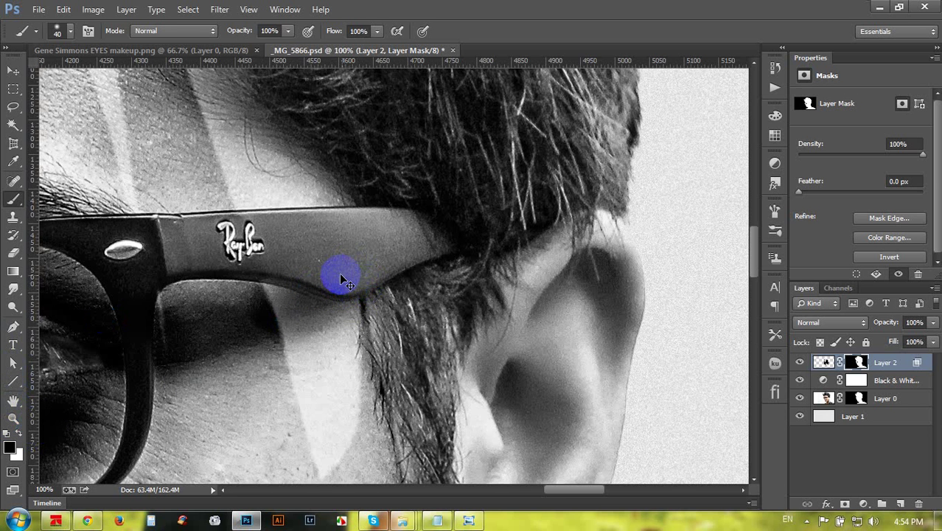
# Mask the makeup tips off the neck along the jawline with black at 49% opacity, using 250 px and 175 px brushes.
pyautogui.hotkey('ctrl', '-')
pyautogui.hotkey('ctrl', '-')
pyautogui.hotkey('ctrl', '-')
pyautogui.hotkey('ctrl', '-')
pyautogui.hotkey('ctrl', '-')
pyautogui.hotkey('ctrl', '-')
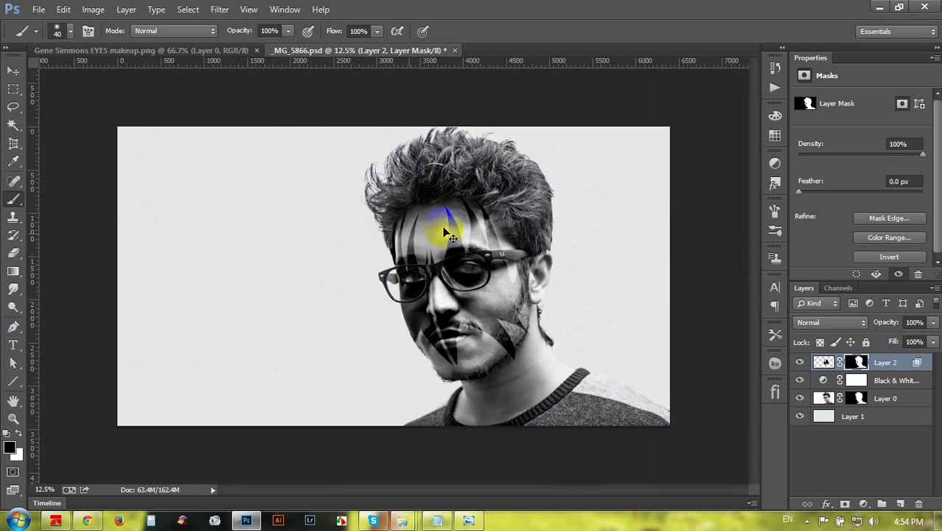
pyautogui.hotkey('ctrl', '+')
pyautogui.moveTo(453, 239)
pyautogui.mouseDown()
pyautogui.moveTo(499, 269)
pyautogui.moveTo(415, 204)
pyautogui.moveTo(411, 211)
pyautogui.moveTo(479, 252)
pyautogui.moveTo(357, 263)
pyautogui.moveTo(376, 279)
pyautogui.mouseUp()
pyautogui.hotkey('ctrl', '+')
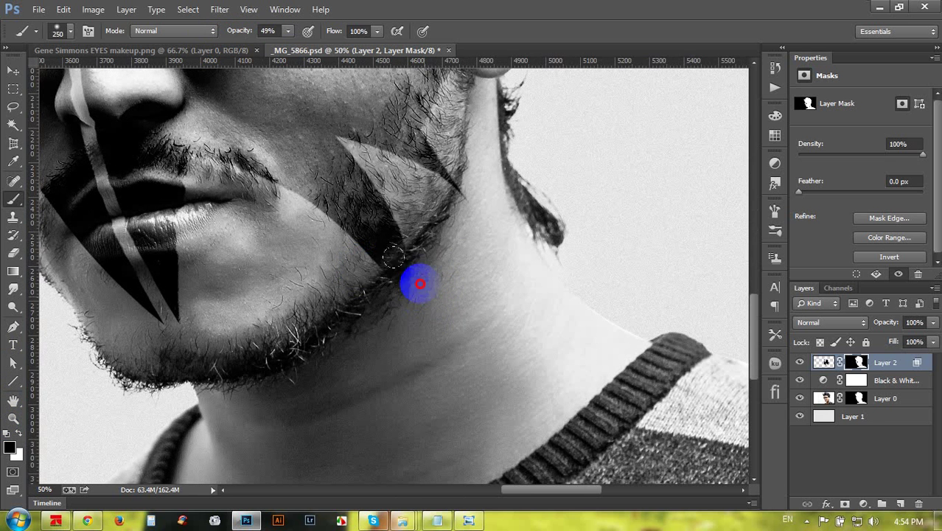
pyautogui.moveTo(379, 263); pyautogui.dragTo(386, 325)
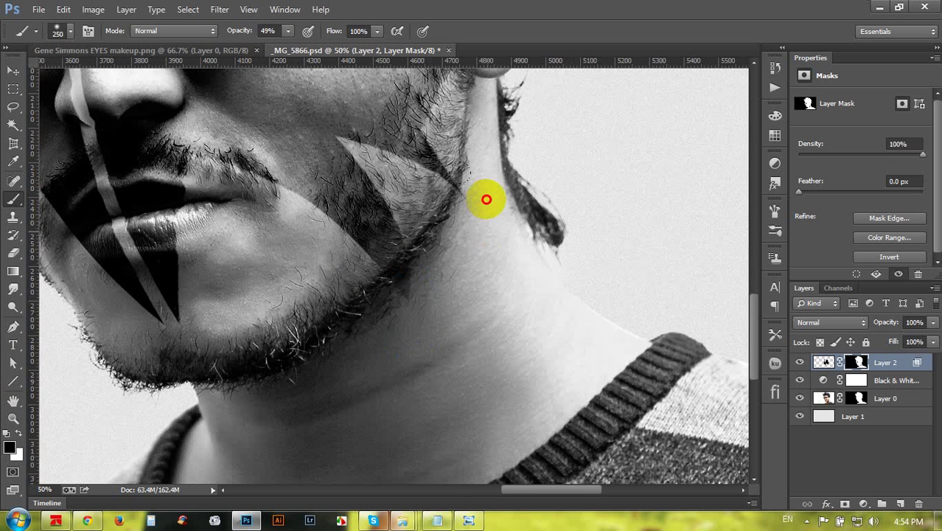
pyautogui.moveTo(482, 192); pyautogui.dragTo(484, 221)
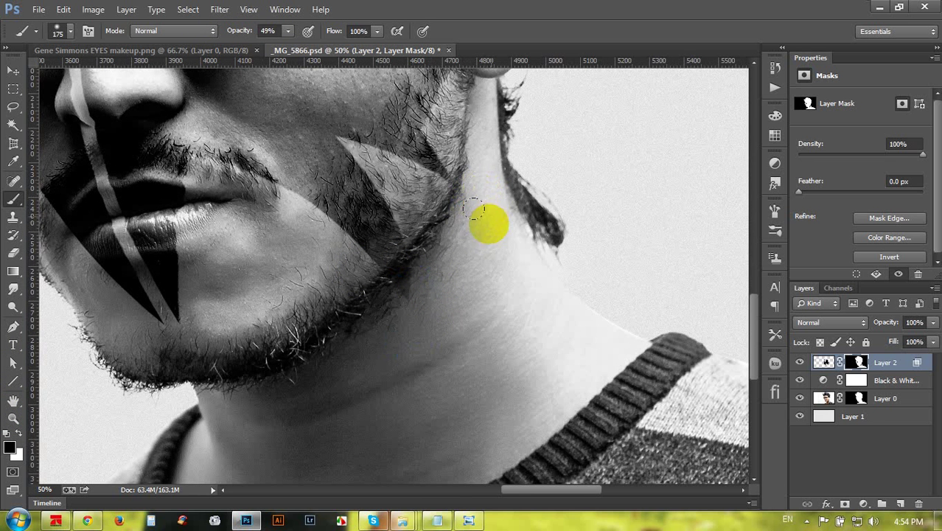
pyautogui.moveTo(385, 288); pyautogui.dragTo(494, 244)
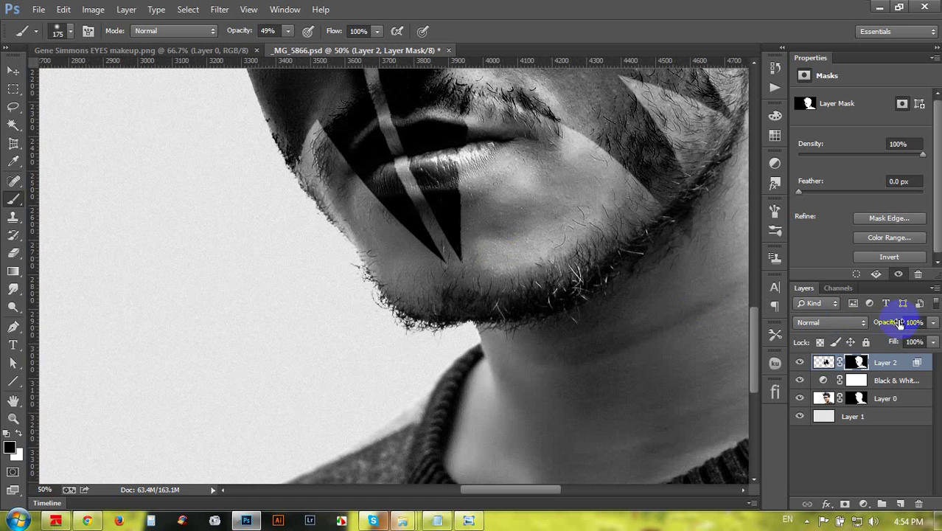
# Reduce the opacity of the makeup layer, Layer 2, to 84%.
pyautogui.moveTo(891, 326); pyautogui.dragTo(878, 329)
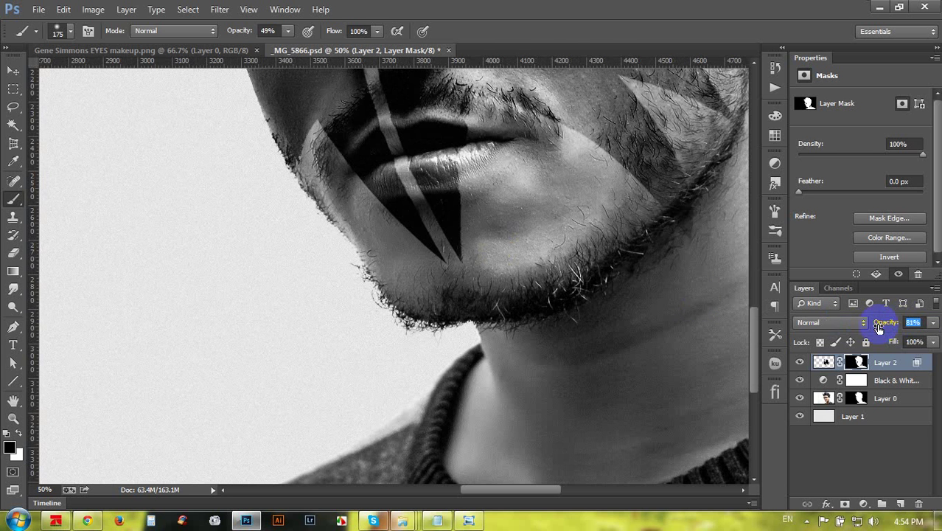
pyautogui.hotkey('ctrl', '-')
pyautogui.hotkey('ctrl', '-')
pyautogui.hotkey('ctrl', '-')
pyautogui.hotkey('ctrl', '-')
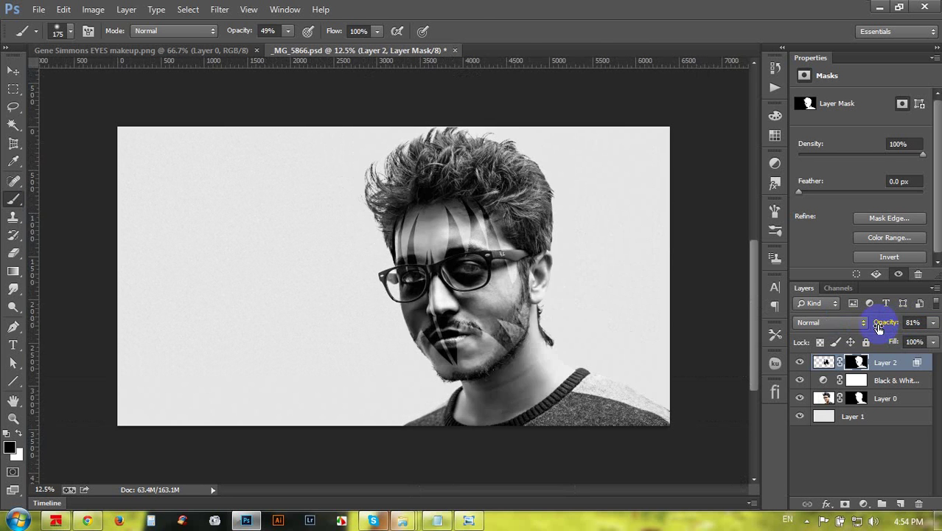
pyautogui.hotkey('ctrl', '+')
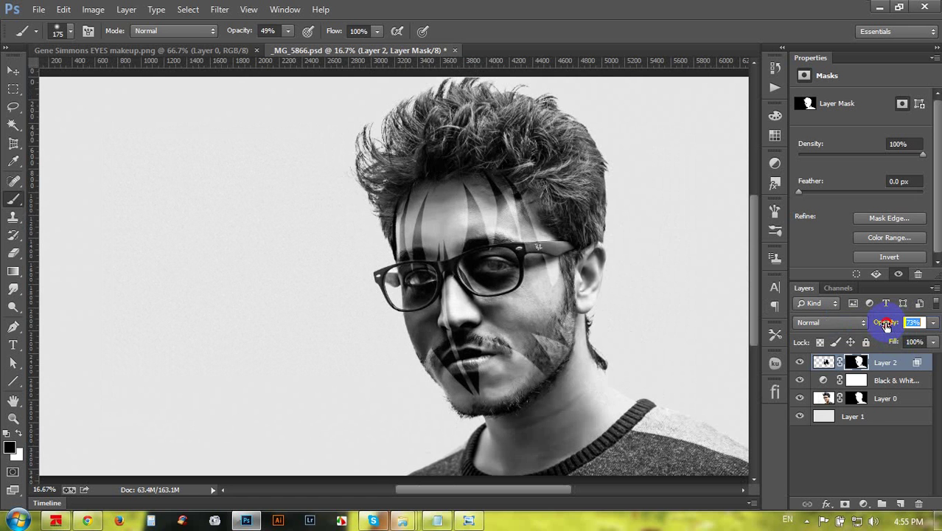
pyautogui.moveTo(887, 326)
pyautogui.mouseDown()
pyautogui.moveTo(905, 326)
pyautogui.moveTo(893, 325)
pyautogui.mouseUp()
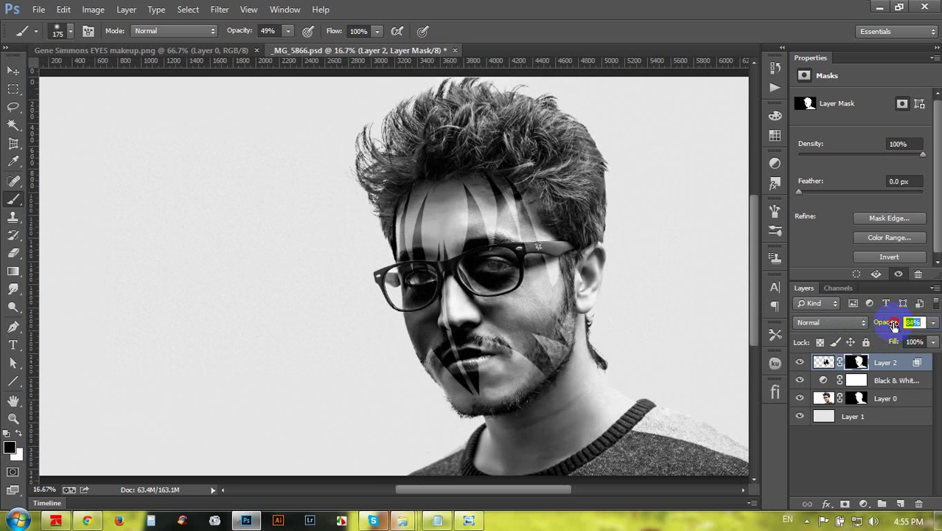
# Fade the makeup around the mouth and chin on the mask with a 175 px black brush at 25% opacity.
pyautogui.keyDown('ctrl'); pyautogui.click(536, 326); pyautogui.keyUp('ctrl')
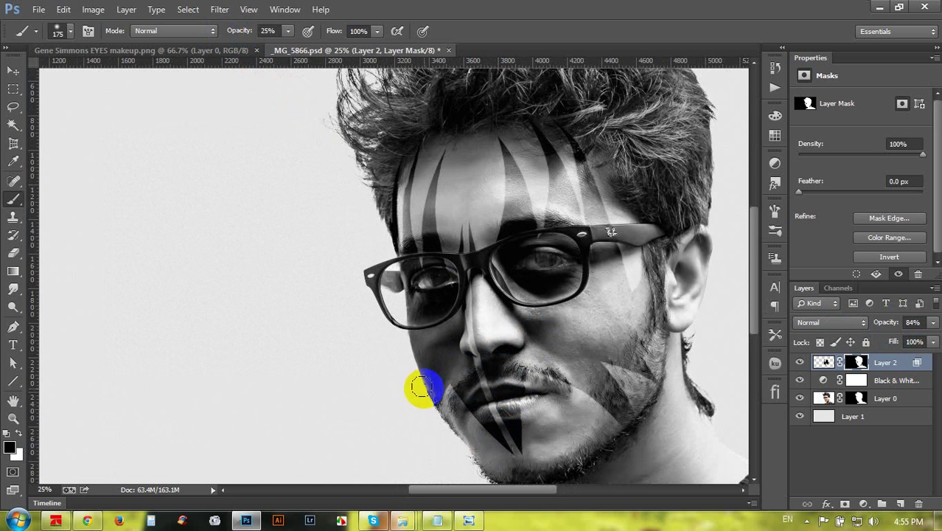
pyautogui.moveTo(455, 284)
pyautogui.mouseDown()
pyautogui.moveTo(517, 305)
pyautogui.moveTo(559, 372)
pyautogui.mouseUp()
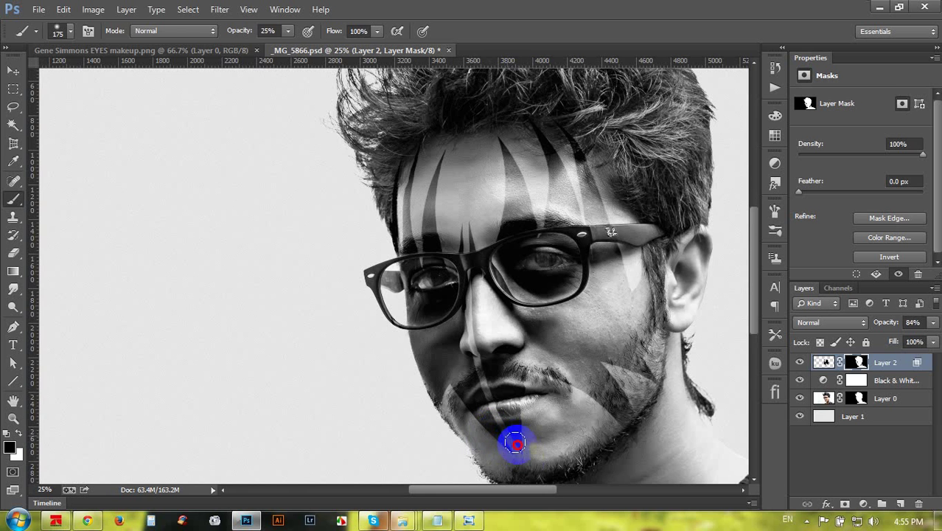
pyautogui.scroll(-5, 540, 443)
pyautogui.hotkey('ctrl', '+')
pyautogui.hotkey('ctrl', '+')
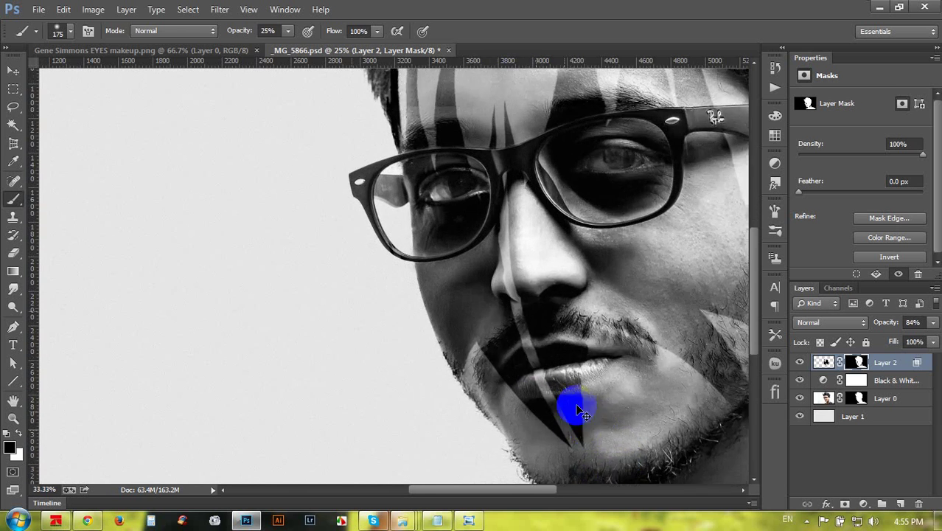
pyautogui.moveTo(609, 389)
pyautogui.mouseDown()
pyautogui.moveTo(504, 242)
pyautogui.moveTo(483, 230)
pyautogui.mouseUp()
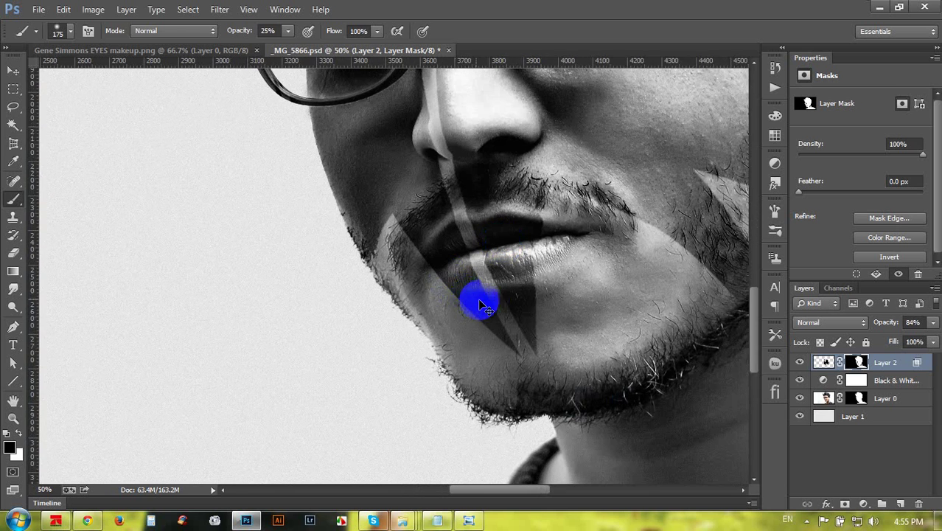
# Soften the makeup edges beside the mouth and on the chin in Layer 2's artwork with a 90 px Smudge tool at 50% strength.
pyautogui.hotkey('ctrl', '+')
pyautogui.click(823, 362)
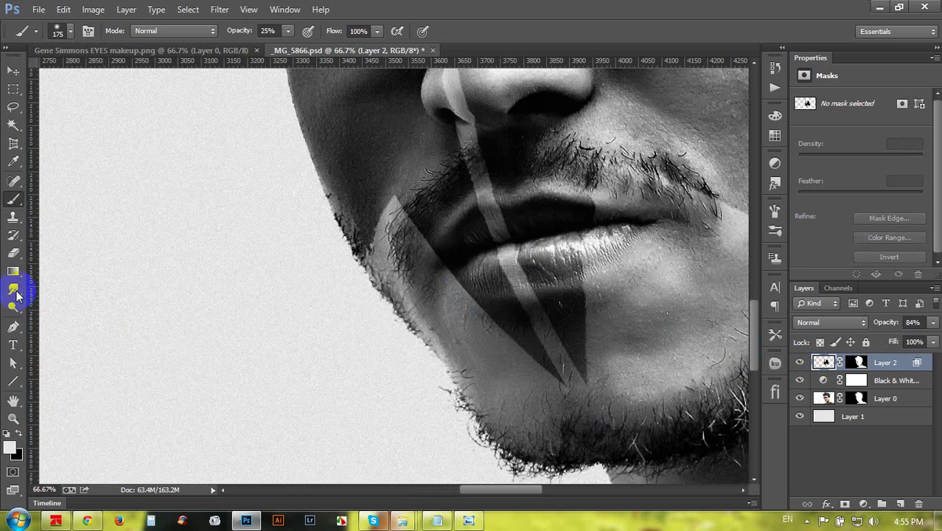
pyautogui.rightClick(15, 293)
pyautogui.click(52, 312)
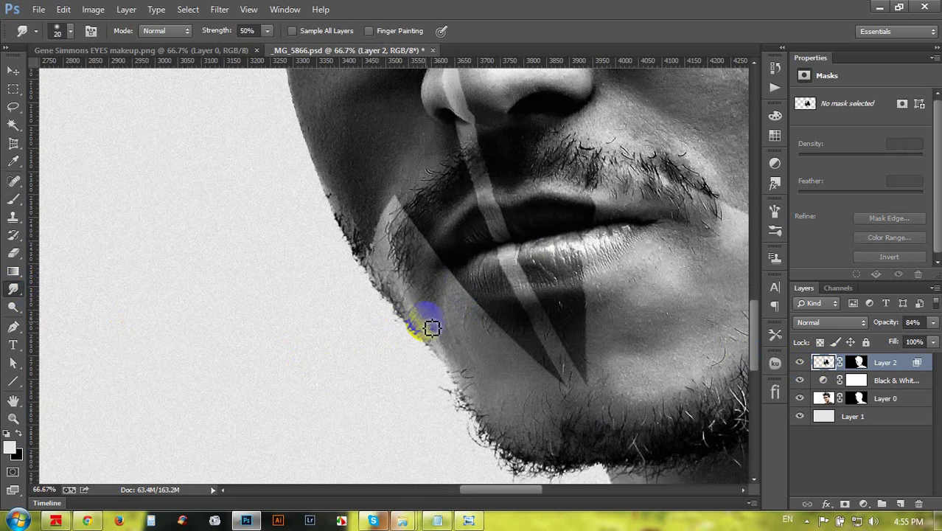
pyautogui.moveTo(446, 294); pyautogui.dragTo(428, 247)
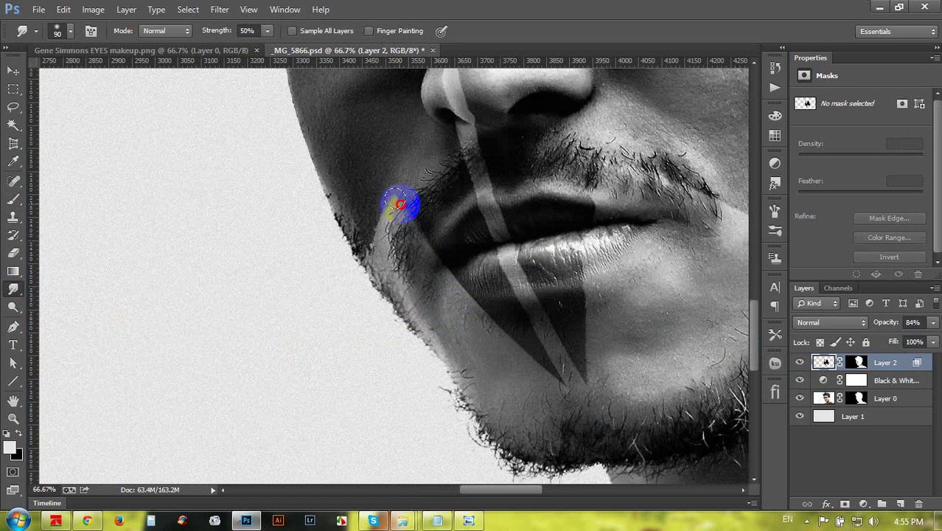
pyautogui.moveTo(453, 267); pyautogui.dragTo(474, 291)
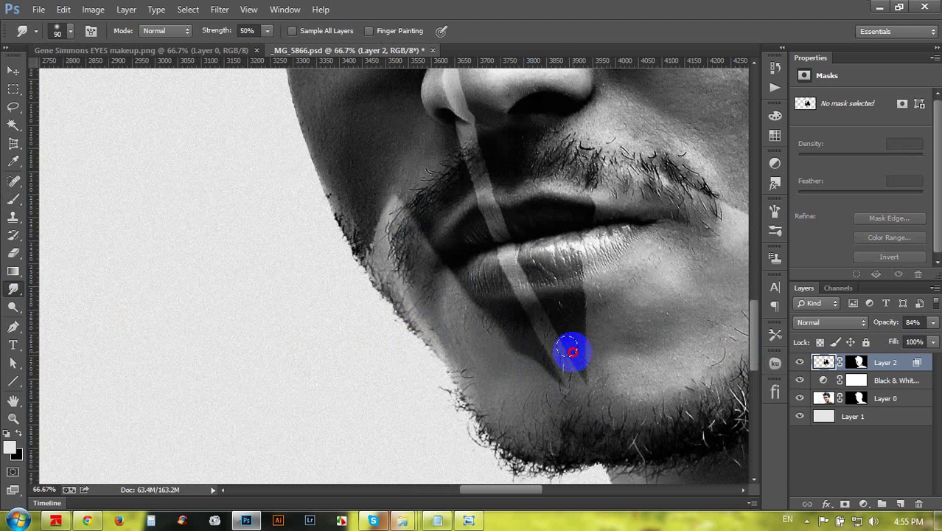
pyautogui.moveTo(544, 322); pyautogui.dragTo(533, 295)
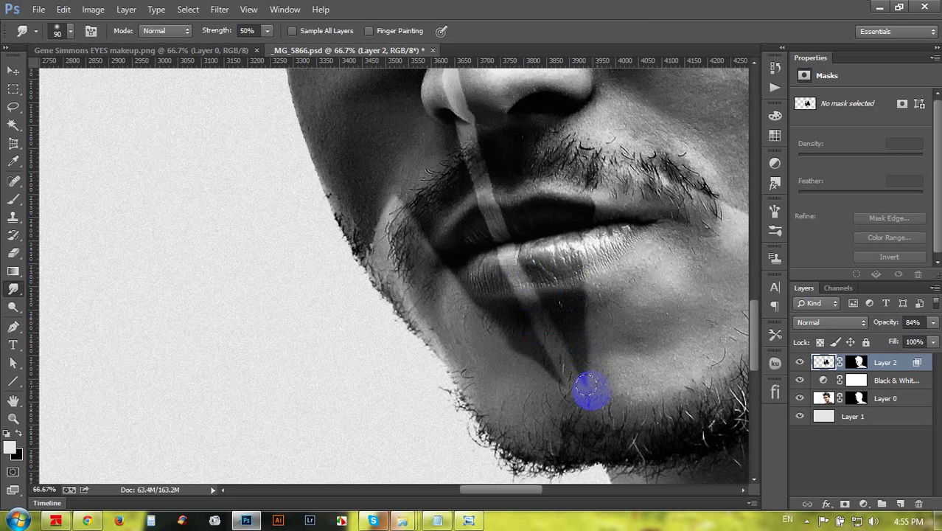
# Soften the makeup stripe across the lips and down the side of the nose on Layer 2 with a 90 px Smudge tool at 50% strength.
pyautogui.scroll(1, 596, 416)
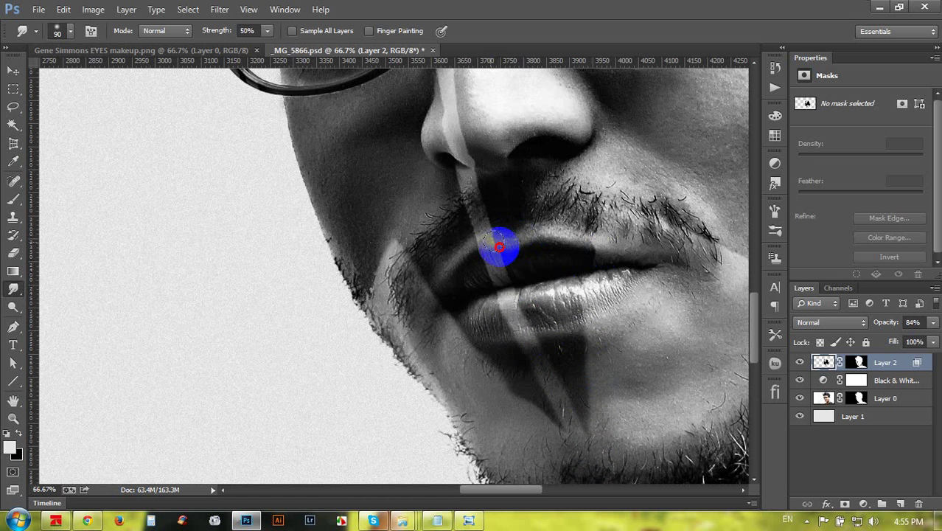
pyautogui.moveTo(505, 263)
pyautogui.mouseDown()
pyautogui.moveTo(578, 259)
pyautogui.moveTo(438, 301)
pyautogui.moveTo(374, 288)
pyautogui.moveTo(437, 261)
pyautogui.mouseUp()
pyautogui.scroll(1, 533, 269)
pyautogui.scroll(3, 437, 261)
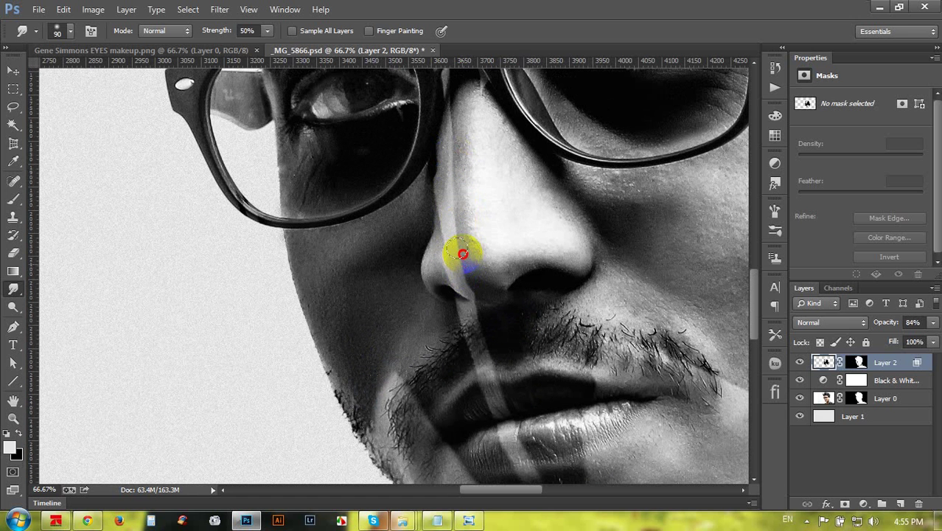
pyautogui.scroll(3, 519, 337)
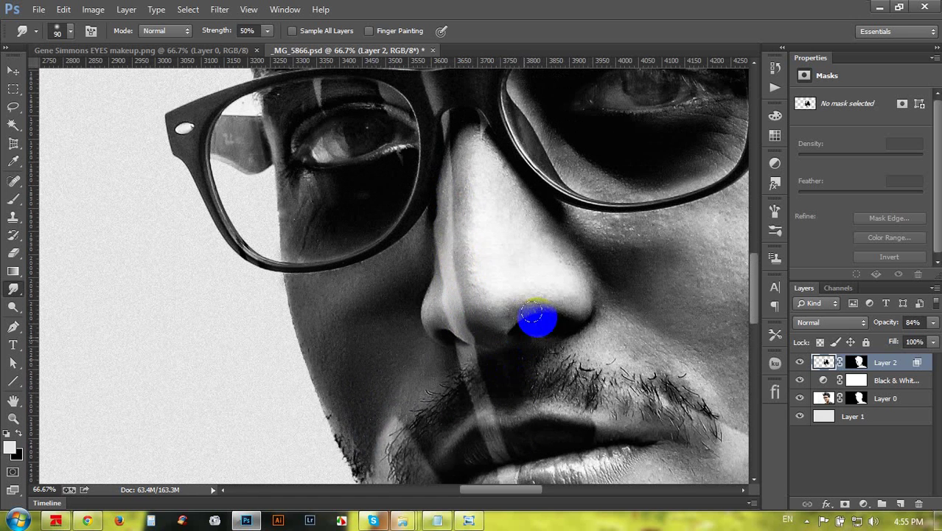
pyautogui.moveTo(549, 315); pyautogui.dragTo(379, 222)
pyautogui.moveTo(543, 379); pyautogui.dragTo(545, 384)
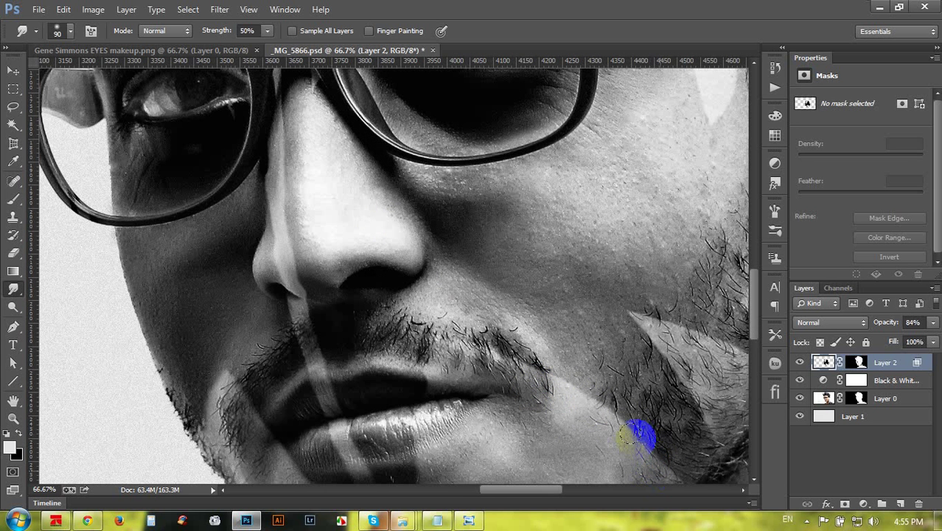
# Smudge the makeup edges on the bearded cheek and along the jawline on Layer 2 with the 90 px tool at 50% strength.
pyautogui.moveTo(546, 362); pyautogui.dragTo(433, 284)
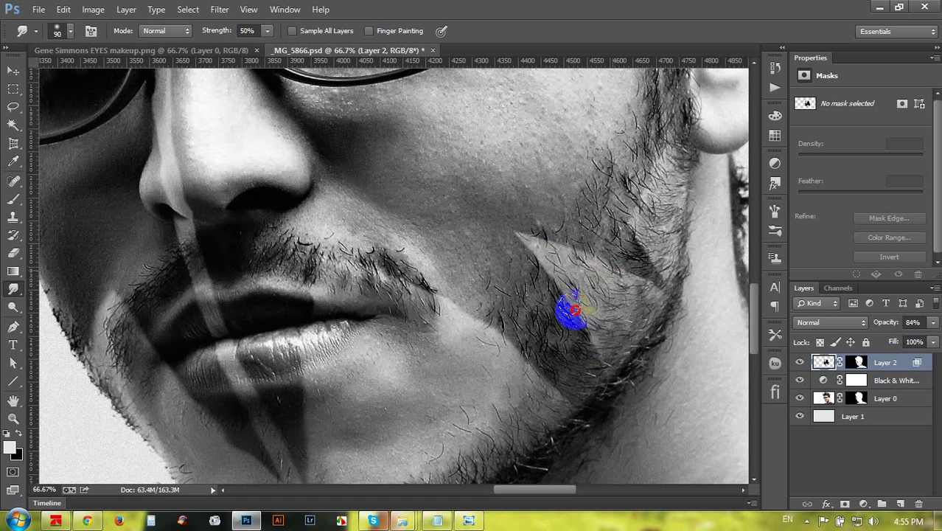
pyautogui.moveTo(575, 310); pyautogui.dragTo(605, 360)
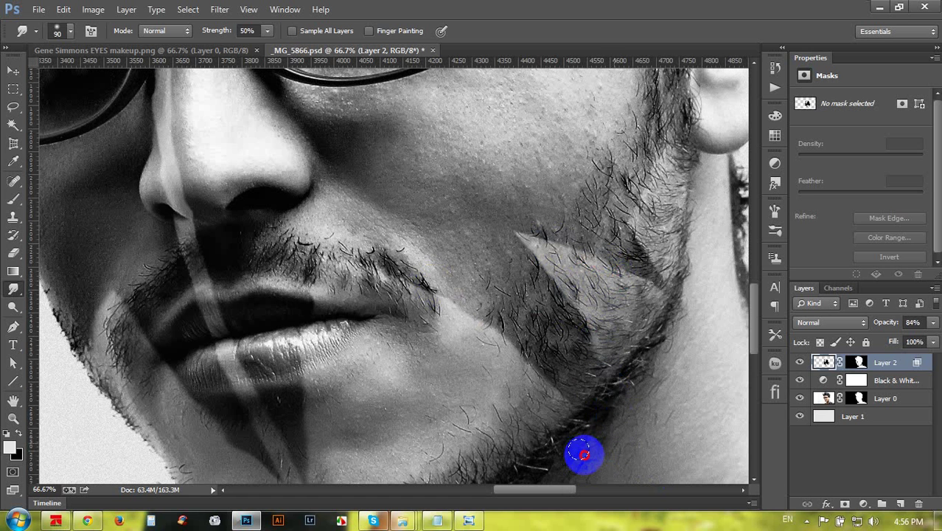
pyautogui.moveTo(584, 455); pyautogui.dragTo(672, 309)
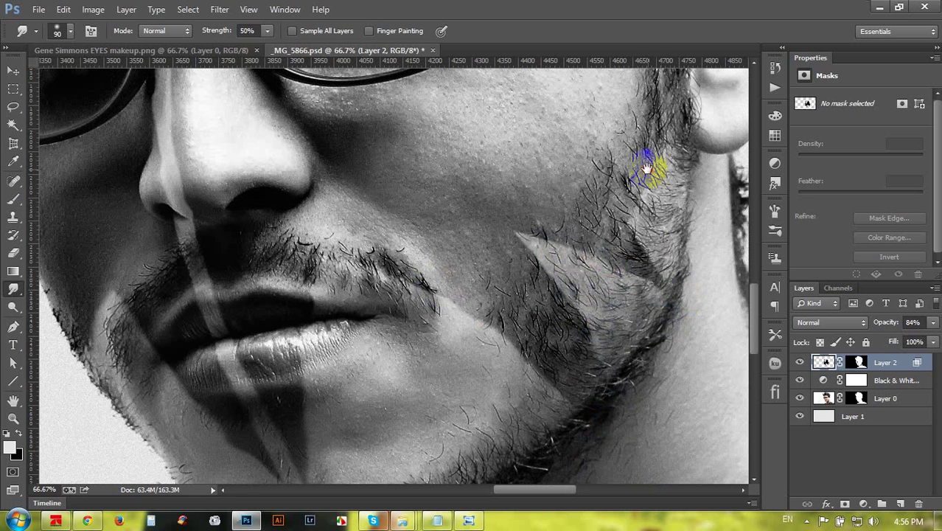
pyautogui.scroll(10, 647, 168)
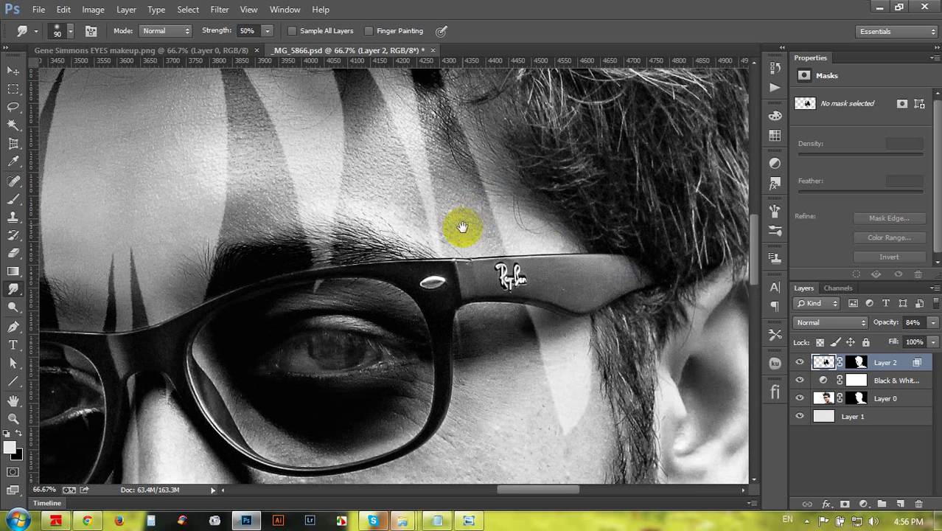
pyautogui.moveTo(462, 227); pyautogui.dragTo(577, 263)
pyautogui.scroll(-6, 577, 261)
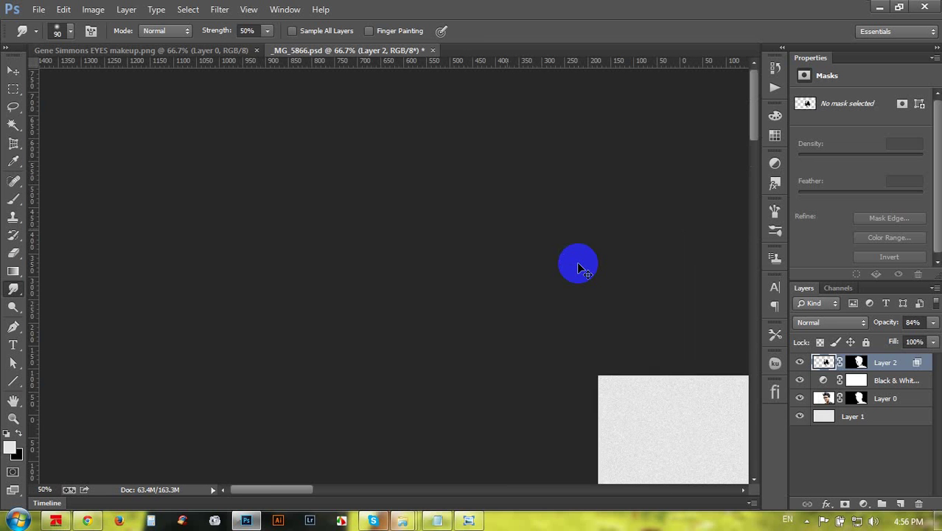
pyautogui.scroll(2, 583, 269)
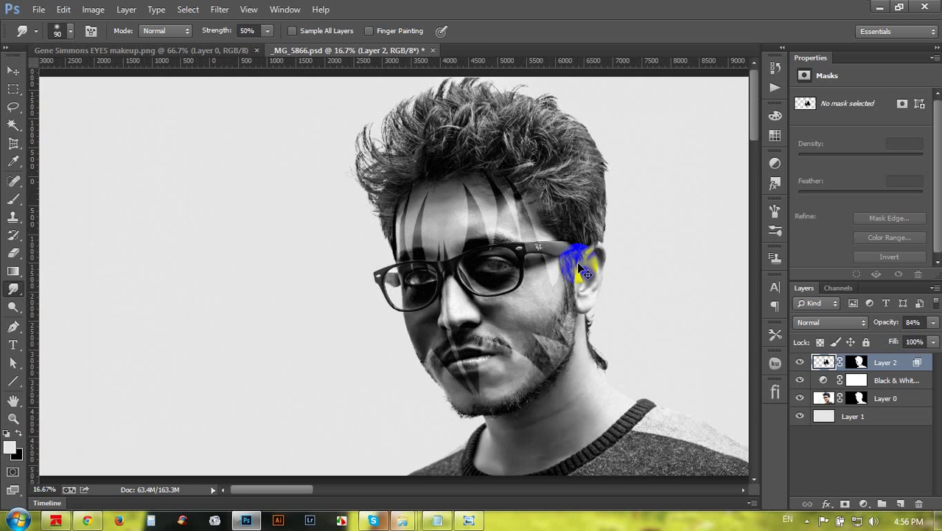
# Lighten the image-left eye on Layer 0 with a 45 px Dodge tool set to Midtones at 10% exposure.
pyautogui.click(13, 70)
pyautogui.scroll(-1, 168, 140)
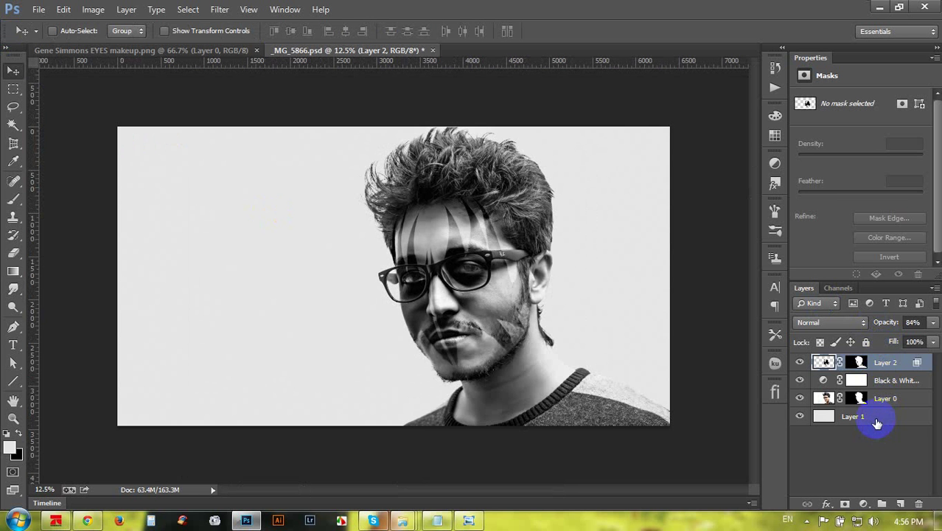
pyautogui.click(884, 399)
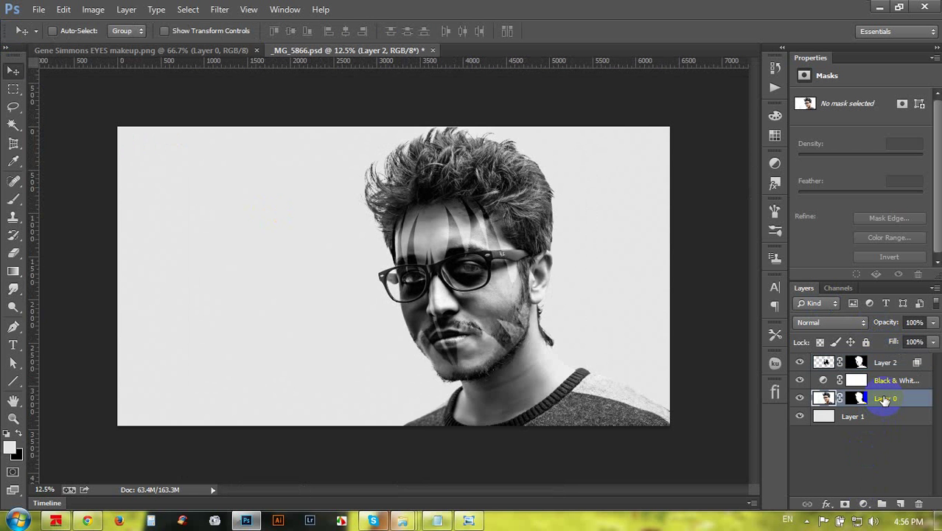
pyautogui.scroll(6, 625, 301)
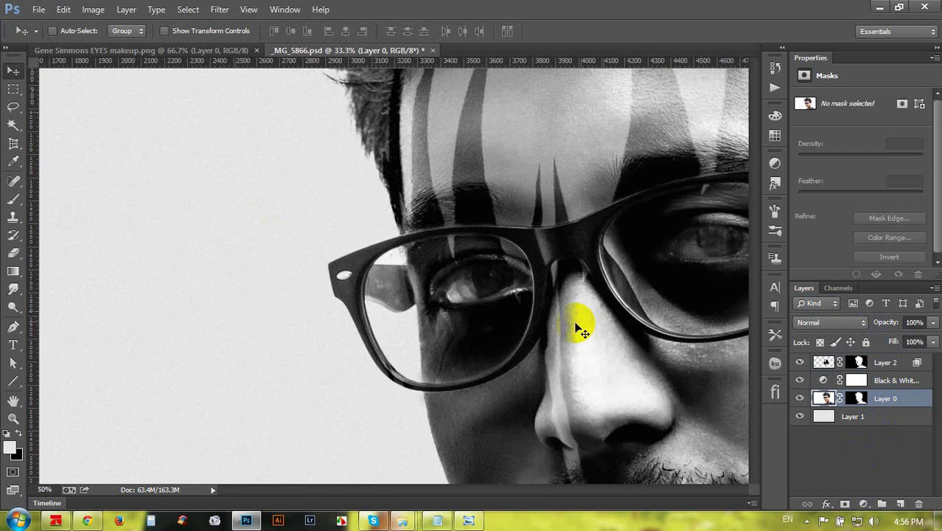
pyautogui.hscroll(5, 435, 322)
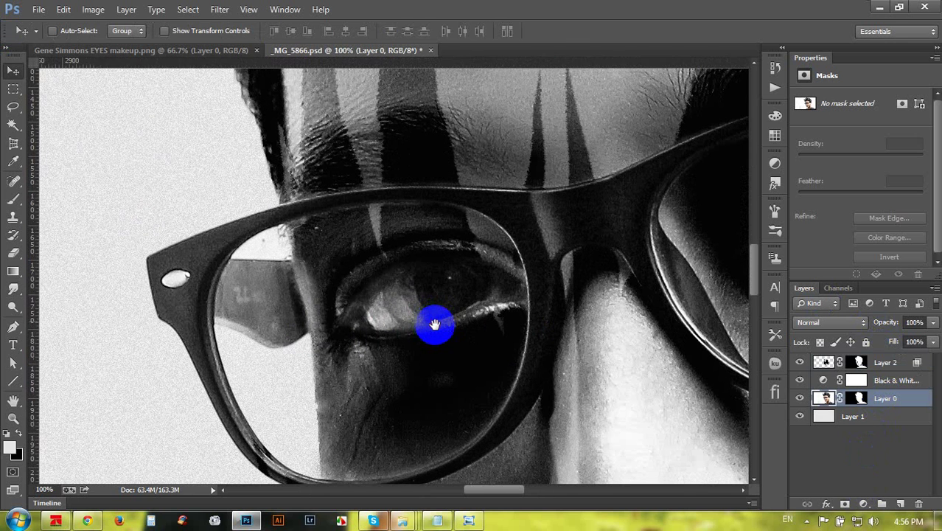
pyautogui.click(14, 290)
pyautogui.click(14, 304)
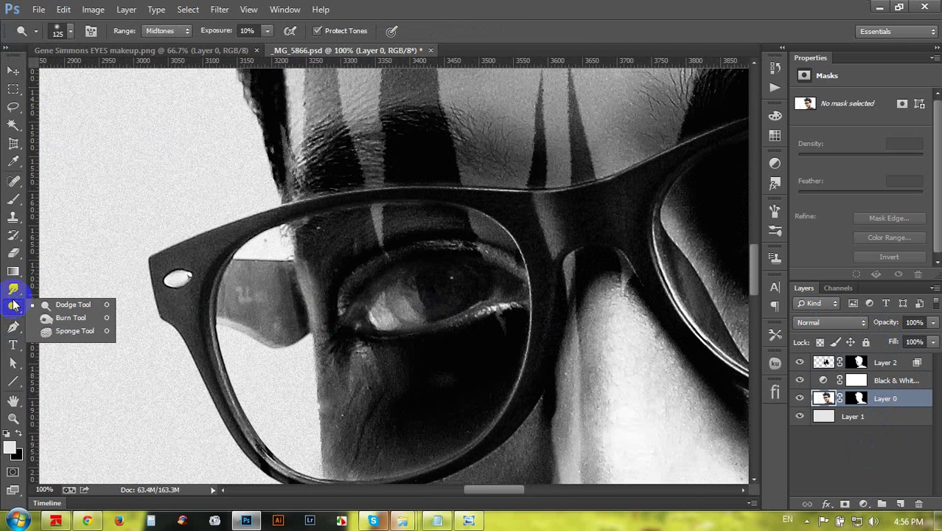
pyautogui.click(73, 305)
pyautogui.moveTo(326, 311); pyautogui.dragTo(396, 336)
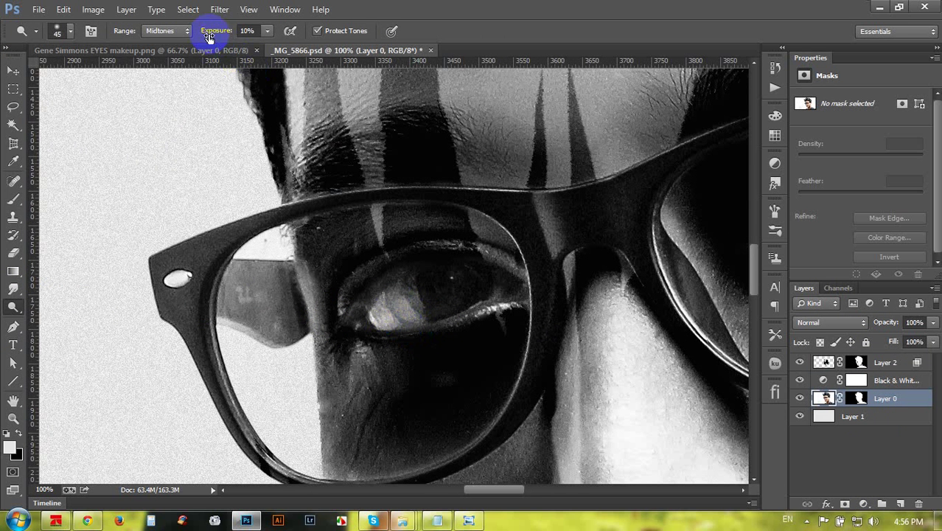
# Brighten the white of the image-left eye with the Dodge tool set to Highlights at 50% exposure.
pyautogui.click(249, 30)
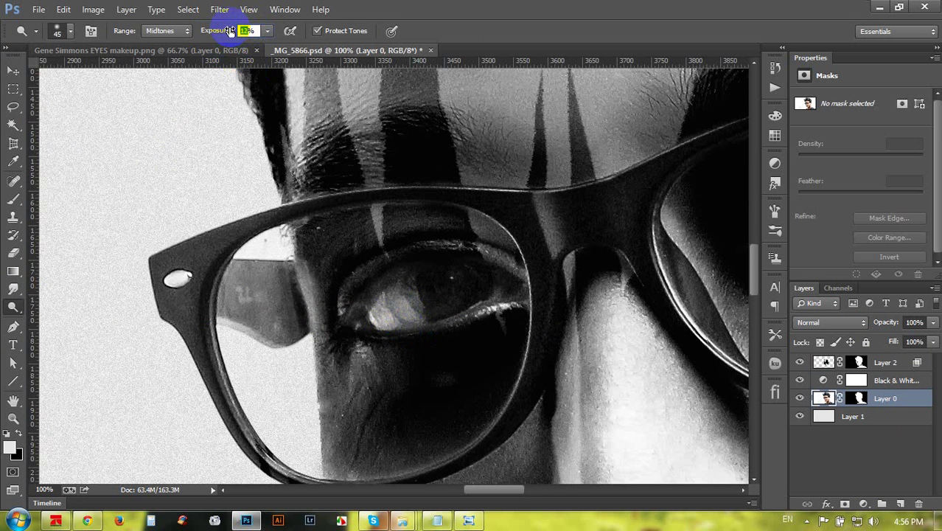
pyautogui.click(185, 31)
pyautogui.click(164, 62)
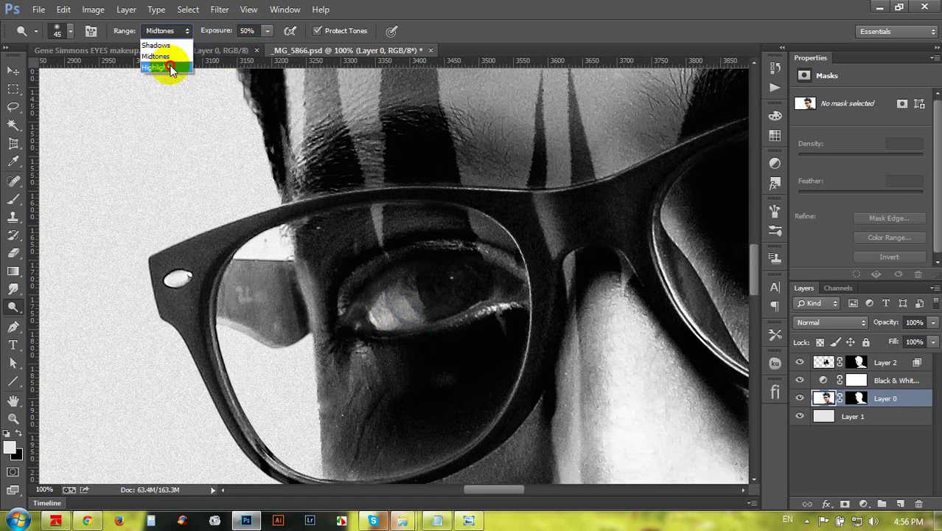
pyautogui.click(387, 297)
pyautogui.moveTo(376, 313)
pyautogui.mouseDown()
pyautogui.moveTo(411, 312)
pyautogui.moveTo(412, 293)
pyautogui.moveTo(422, 316)
pyautogui.moveTo(466, 285)
pyautogui.moveTo(490, 298)
pyautogui.moveTo(525, 285)
pyautogui.moveTo(472, 245)
pyautogui.moveTo(496, 271)
pyautogui.moveTo(502, 295)
pyautogui.moveTo(493, 299)
pyautogui.moveTo(491, 287)
pyautogui.moveTo(375, 301)
pyautogui.moveTo(418, 291)
pyautogui.moveTo(289, 284)
pyautogui.mouseUp()
pyautogui.press('space')
# Try to lighten the image-right eye with the Dodge tool at 50% exposure, using the Highlights and Shadows ranges.
pyautogui.moveTo(623, 244); pyautogui.dragTo(604, 236)
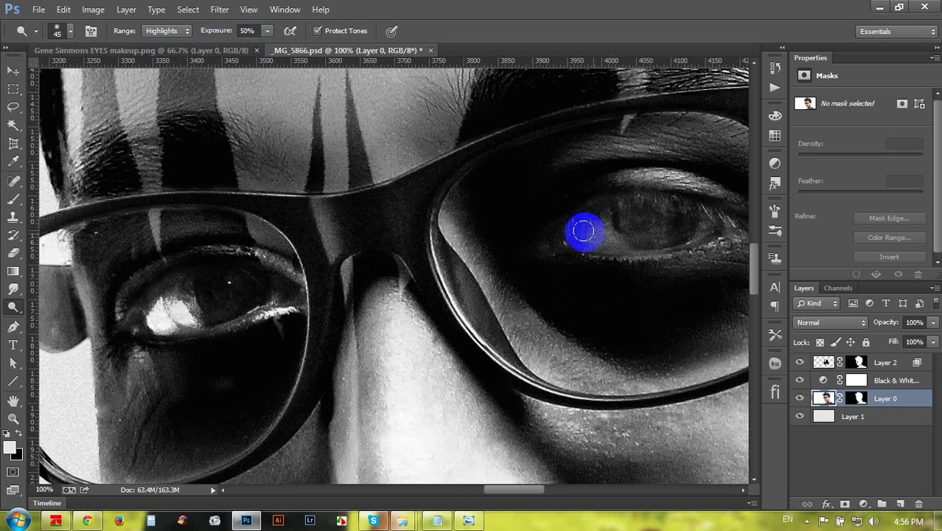
pyautogui.click(167, 30)
pyautogui.click(171, 33)
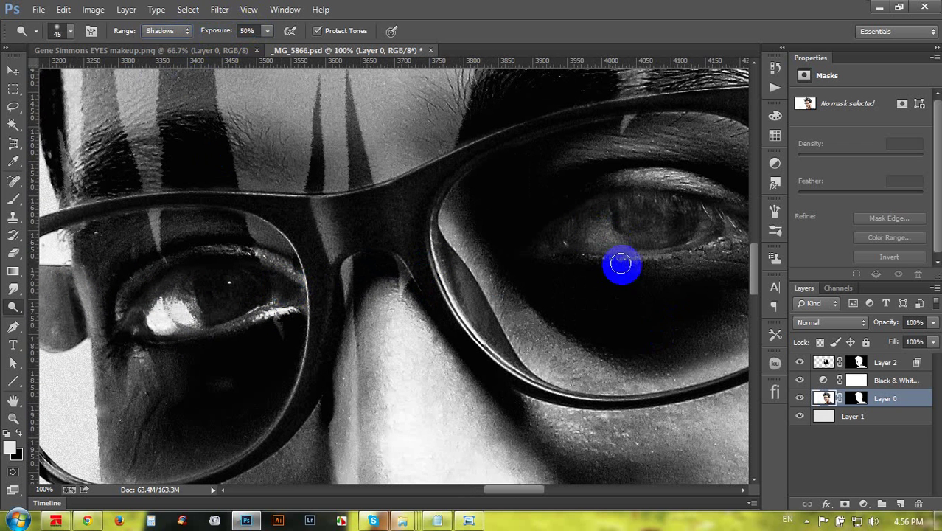
pyautogui.moveTo(621, 264)
pyautogui.mouseDown()
pyautogui.moveTo(591, 223)
pyautogui.moveTo(601, 234)
pyautogui.moveTo(583, 233)
pyautogui.moveTo(611, 245)
pyautogui.moveTo(711, 219)
pyautogui.moveTo(640, 208)
pyautogui.moveTo(609, 228)
pyautogui.moveTo(664, 247)
pyautogui.mouseUp()
# Dodge the white of the image-right eye and the inner part of the image-left eye with the Midtones range at 50% exposure.
pyautogui.click(160, 31)
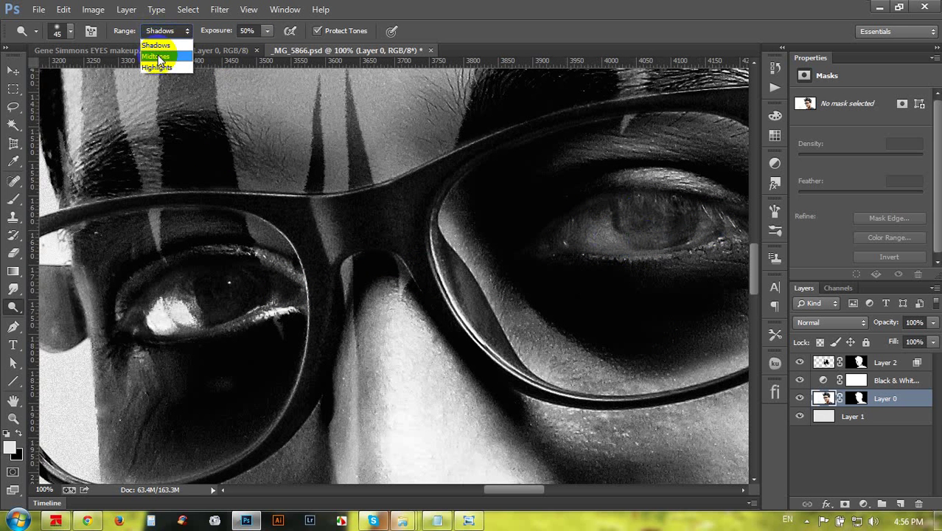
pyautogui.click(155, 56)
pyautogui.moveTo(549, 248); pyautogui.dragTo(596, 233)
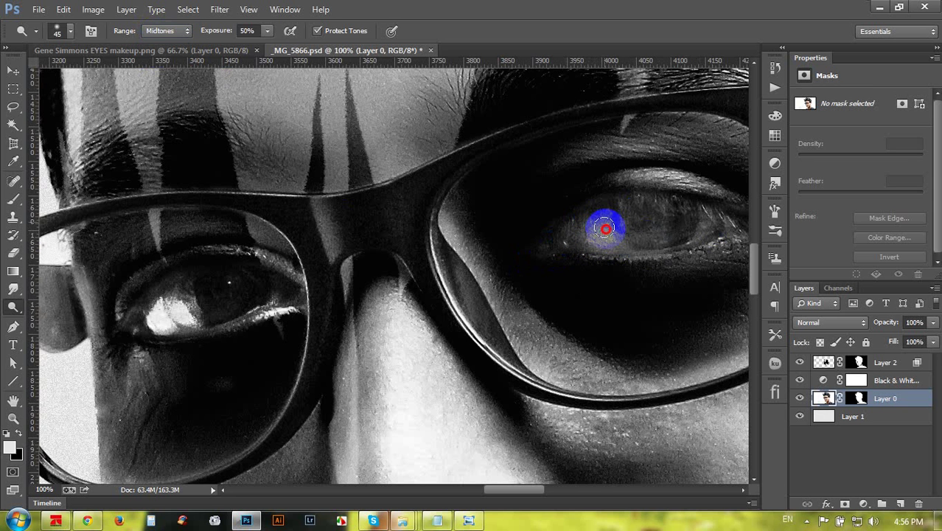
pyautogui.moveTo(176, 292); pyautogui.dragTo(269, 298)
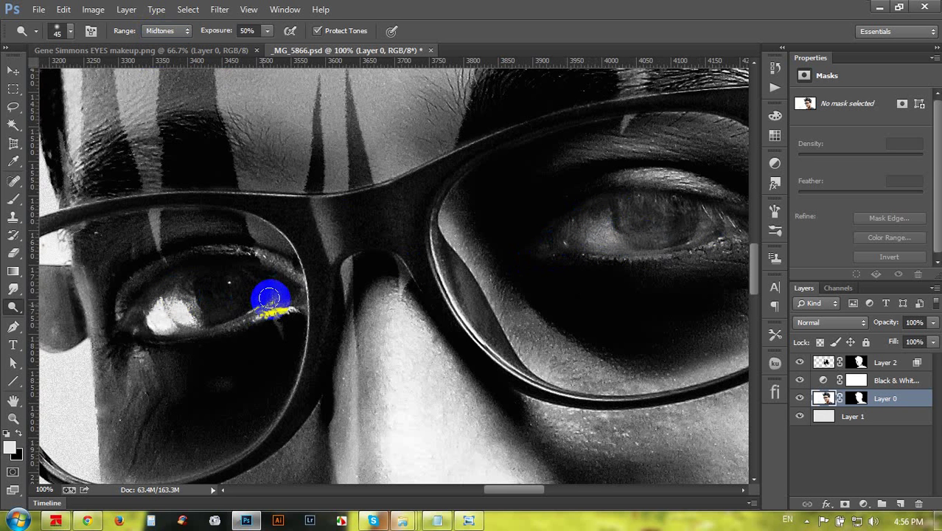
# Brighten both corners and the iris of the image-right eye with the 45 px Dodge tool on Midtones at 50% exposure.
pyautogui.hscroll(5, 536, 253)
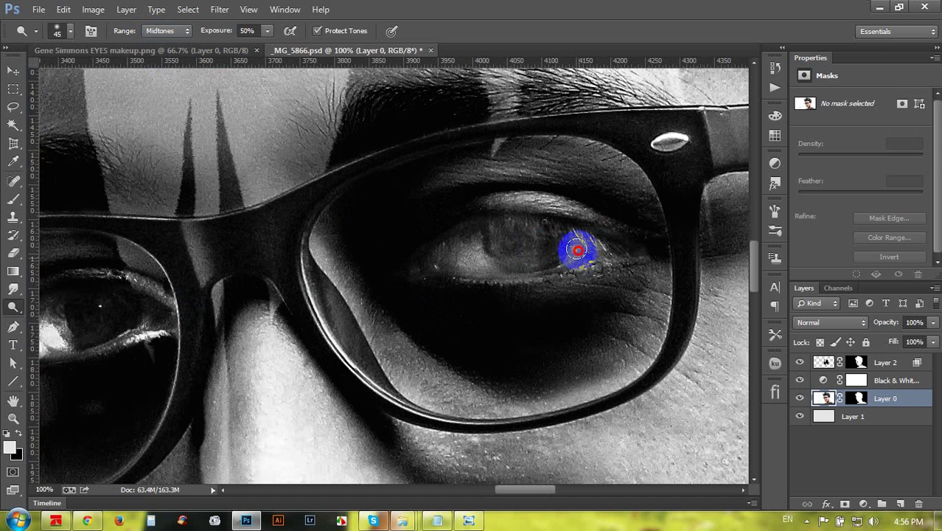
pyautogui.moveTo(574, 260)
pyautogui.mouseDown()
pyautogui.moveTo(505, 267)
pyautogui.moveTo(441, 257)
pyautogui.mouseUp()
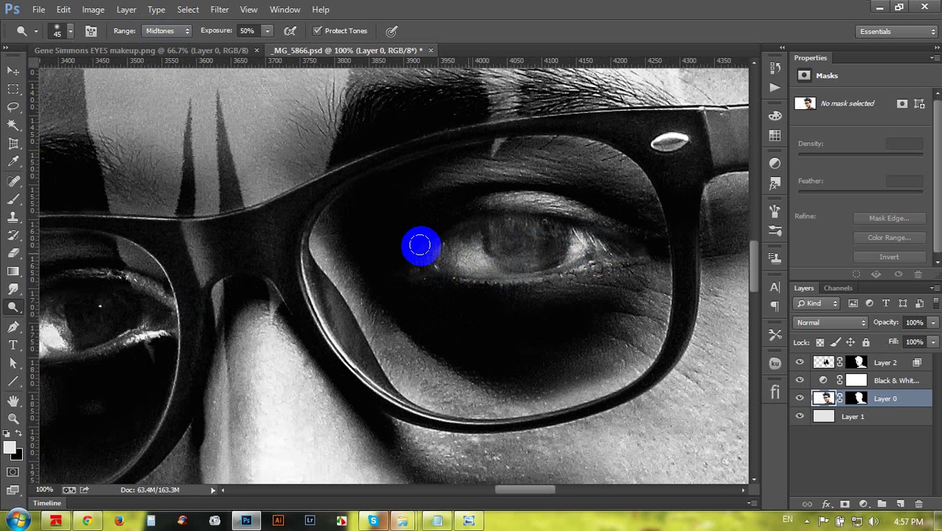
pyautogui.moveTo(21, 313); pyautogui.dragTo(46, 301)
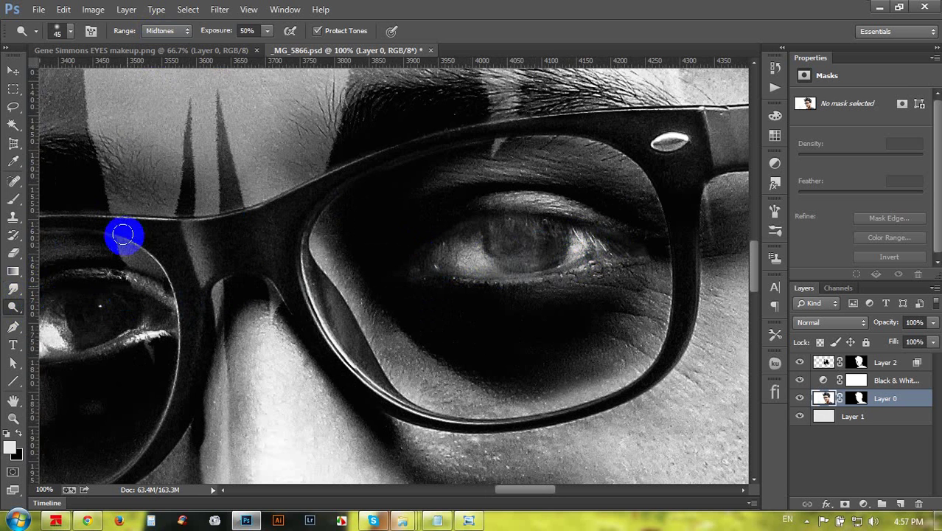
pyautogui.click(514, 254)
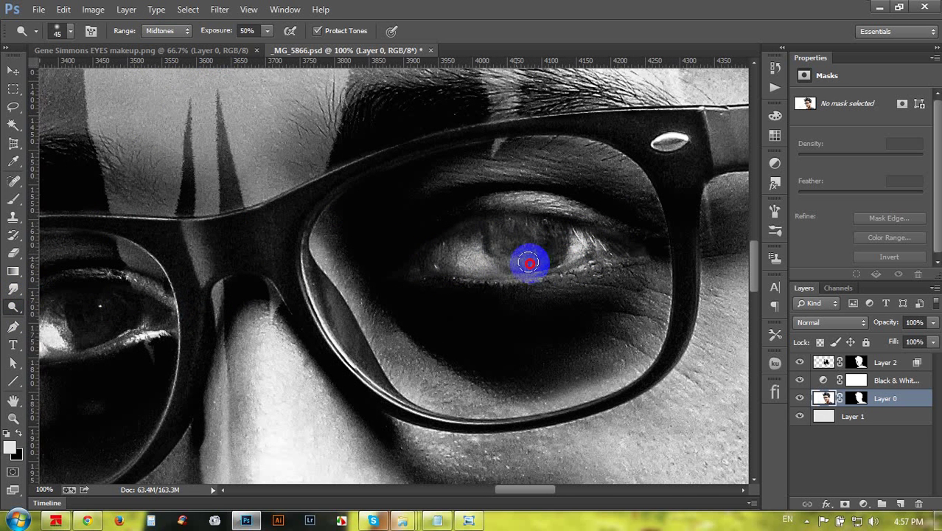
pyautogui.moveTo(529, 262); pyautogui.dragTo(513, 253)
# Darken the iris of the image-right eye with a 60 px Burn tool set to Midtones at 10% exposure.
pyautogui.moveTo(16, 305); pyautogui.dragTo(32, 322)
pyautogui.click(509, 255)
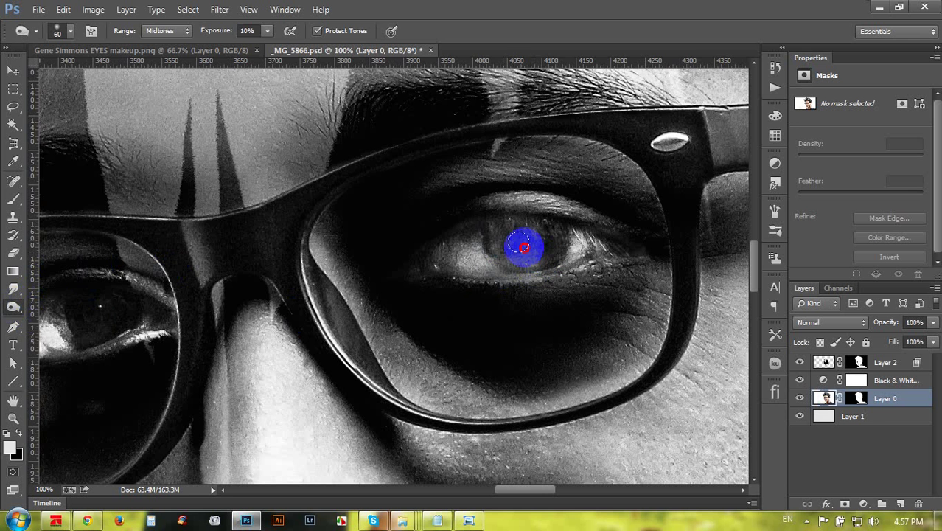
pyautogui.moveTo(522, 247); pyautogui.dragTo(518, 256)
pyautogui.moveTo(403, 240); pyautogui.dragTo(537, 179)
pyautogui.moveTo(120, 249); pyautogui.dragTo(154, 237)
# Burn the irises of both eyes at 50% exposure with the 60 px tool, using the Midtones and Highlights ranges.
pyautogui.moveTo(267, 247)
pyautogui.mouseDown()
pyautogui.moveTo(255, 256)
pyautogui.moveTo(273, 84)
pyautogui.moveTo(209, 43)
pyautogui.mouseUp()
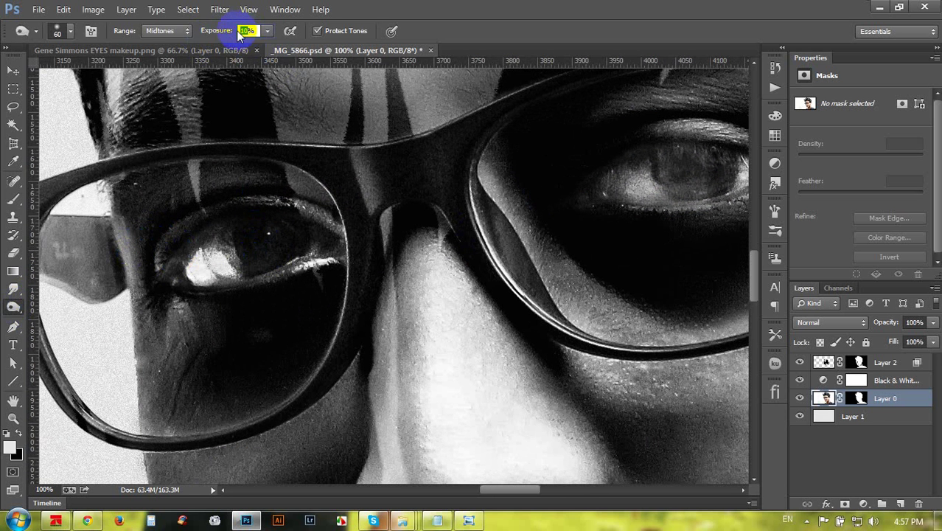
pyautogui.moveTo(288, 197)
pyautogui.mouseDown()
pyautogui.moveTo(279, 256)
pyautogui.moveTo(258, 266)
pyautogui.mouseUp()
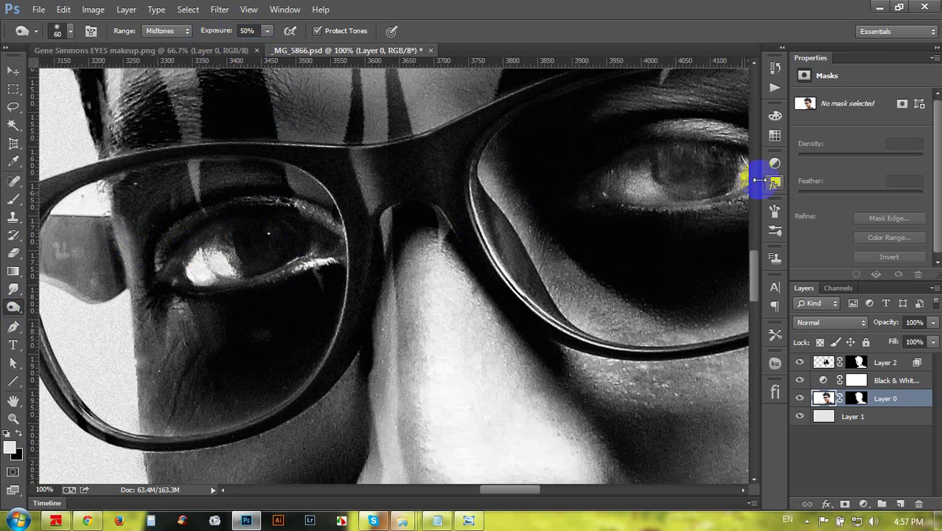
pyautogui.moveTo(697, 173)
pyautogui.mouseDown()
pyautogui.moveTo(655, 173)
pyautogui.moveTo(689, 173)
pyautogui.moveTo(168, 36)
pyautogui.mouseUp()
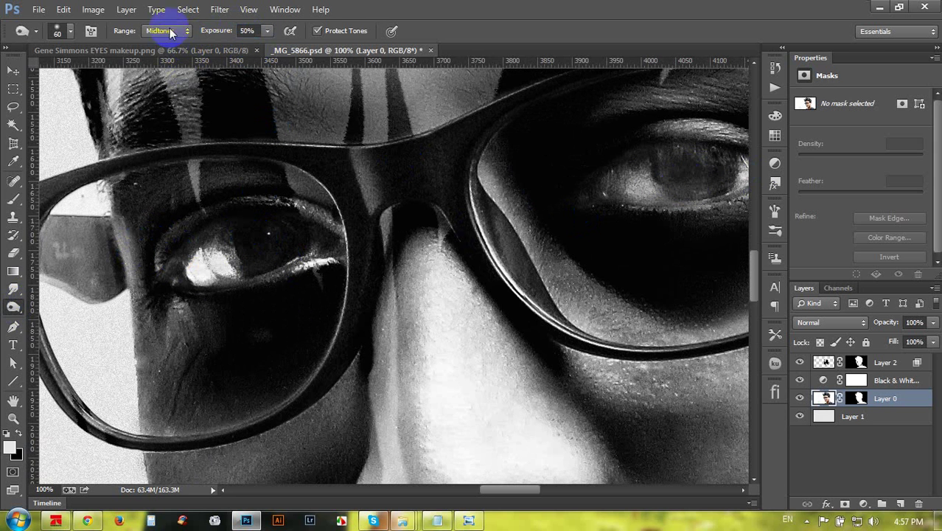
pyautogui.click(167, 31)
pyautogui.click(156, 68)
pyautogui.moveTo(673, 175)
pyautogui.mouseDown()
pyautogui.moveTo(678, 181)
pyautogui.moveTo(688, 152)
pyautogui.moveTo(236, 252)
pyautogui.mouseUp()
# Examine the brightened eyes and the blended makeup in the full portrait.
pyautogui.hotkey('ctrl', '-')
pyautogui.hotkey('ctrl', '-')
pyautogui.hotkey('ctrl', '-')
pyautogui.hotkey('ctrl', '-')
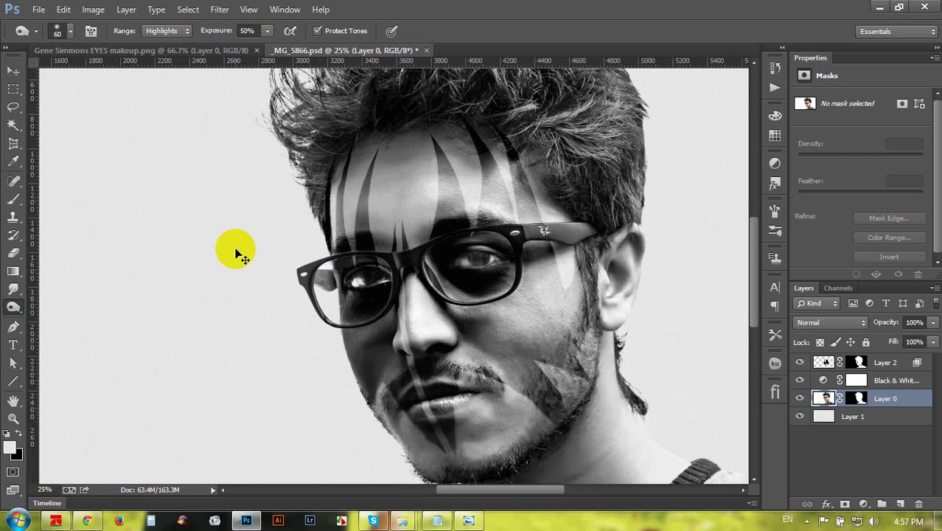
pyautogui.hotkey('ctrl', '-')
pyautogui.hotkey('ctrl', '-')
pyautogui.hotkey('ctrl', '+')
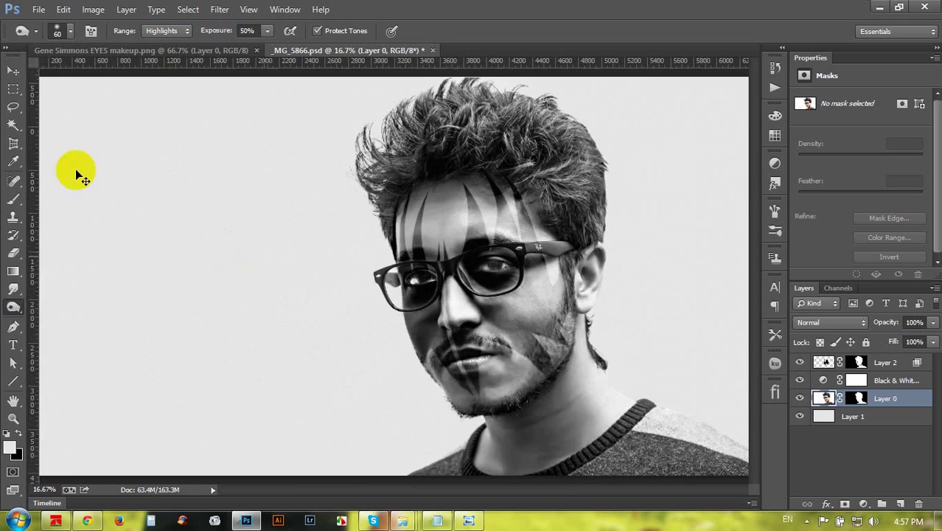
pyautogui.click(18, 76)
pyautogui.hotkey('ctrl', '-')
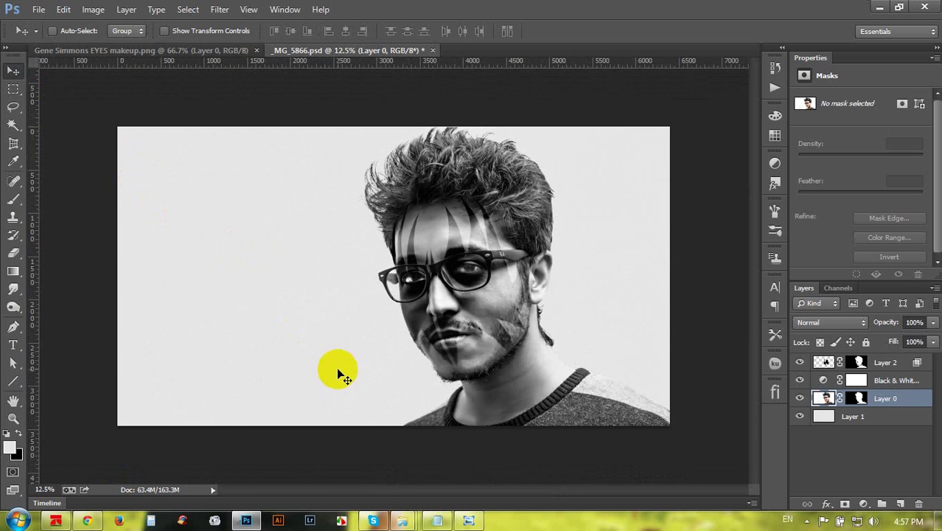
pyautogui.click(529, 326)
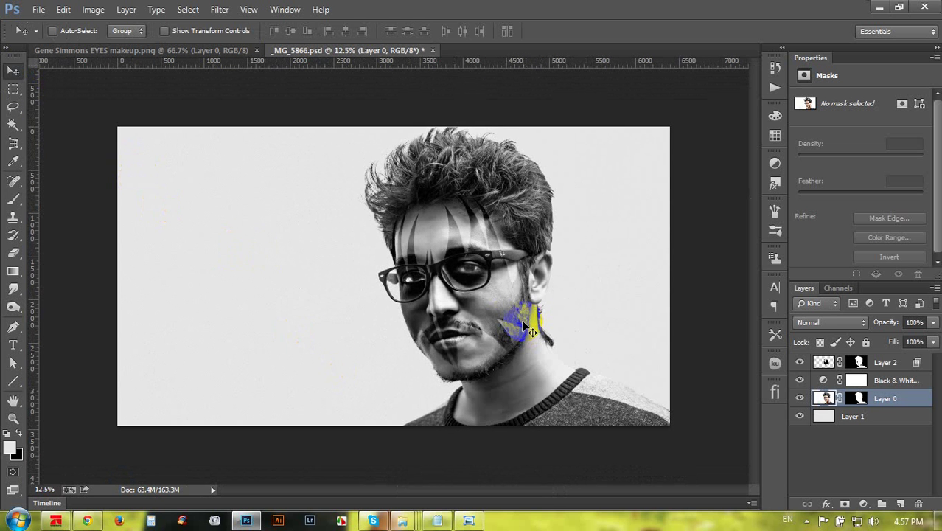
# Save the document and unlink the makeup on Layer 2 from its layer mask.
pyautogui.hotkey('ctrl', 's')
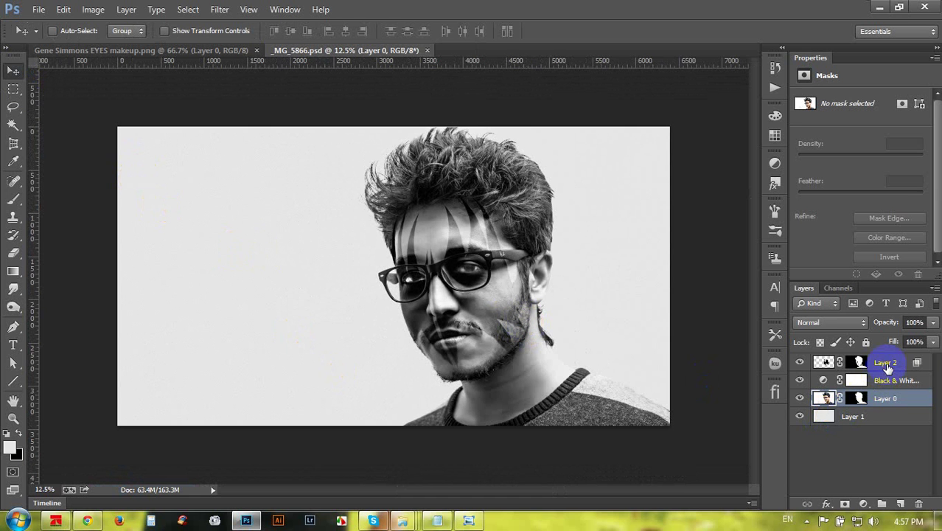
pyautogui.click(887, 366)
pyautogui.moveTo(857, 376); pyautogui.dragTo(843, 360)
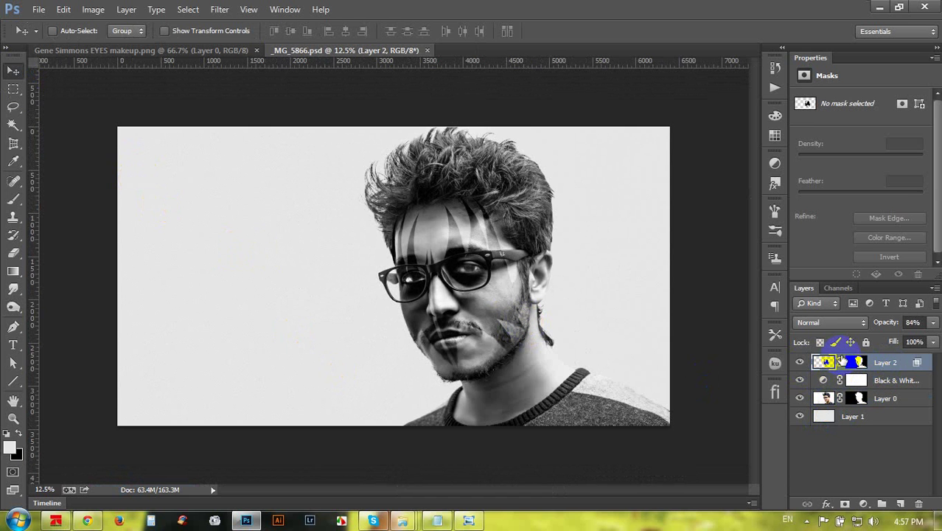
# Scale the makeup on Layer 2 up to about 109% and reposition it to cover the face.
pyautogui.hotkey('ctrl', 't')
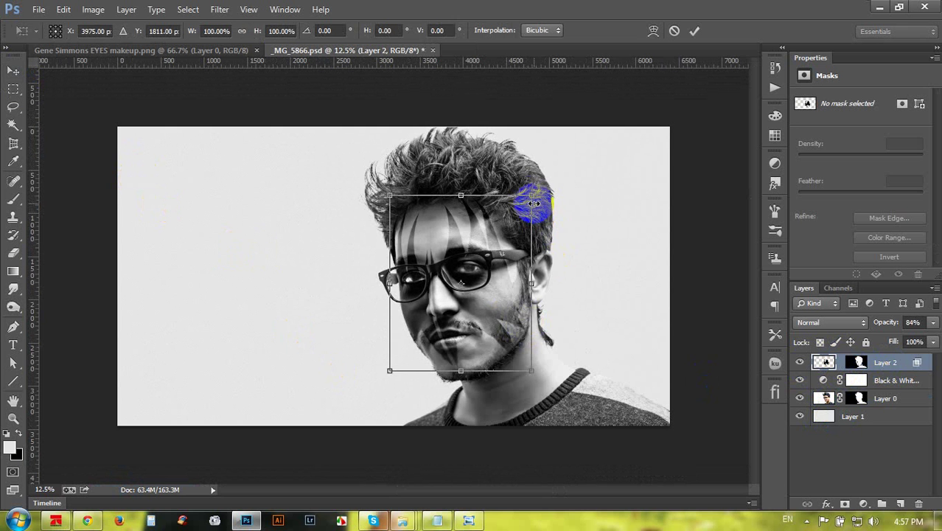
pyautogui.moveTo(533, 189)
pyautogui.mouseDown()
pyautogui.moveTo(528, 178)
pyautogui.moveTo(534, 188)
pyautogui.mouseUp()
pyautogui.moveTo(497, 231); pyautogui.dragTo(502, 229)
pyautogui.click(694, 31)
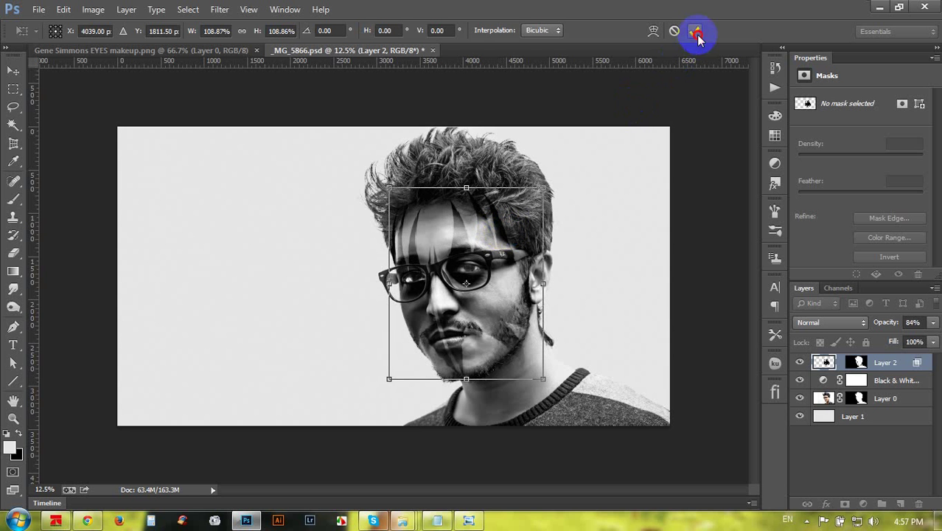
# Relink Layer 2 with its mask and compare the portrait with and without the makeup layer.
pyautogui.hotkey('ctrl', '+')
pyautogui.hotkey('ctrl', '+')
pyautogui.hotkey('ctrl', '+')
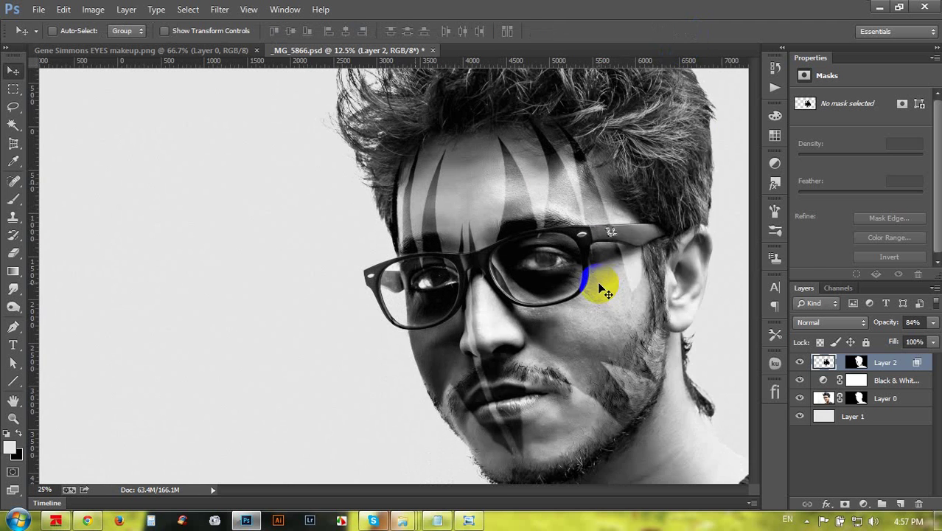
pyautogui.moveTo(684, 284); pyautogui.dragTo(579, 328)
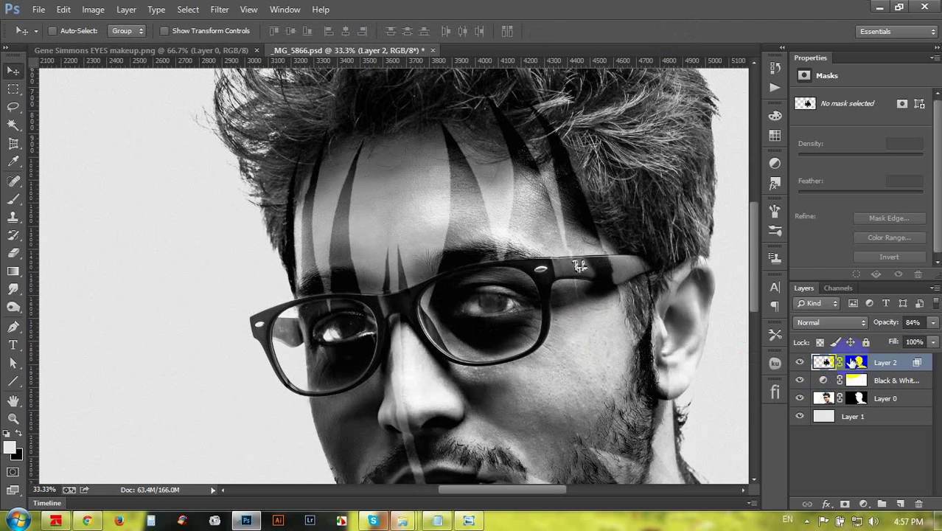
pyautogui.click(800, 365)
pyautogui.click(800, 364)
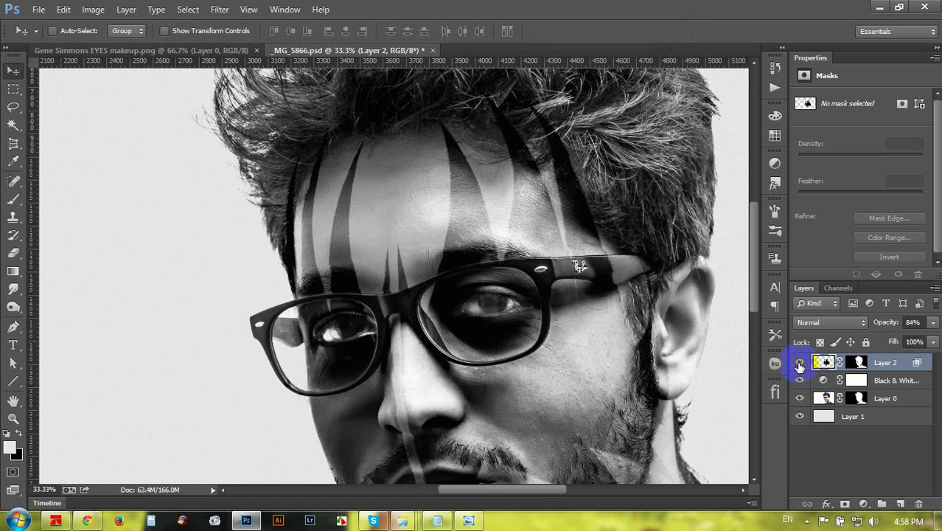
# Fade the tips of the image-left forehead stripes on Layer 2's mask with a 175 px black brush at 25% opacity.
pyautogui.click(859, 362)
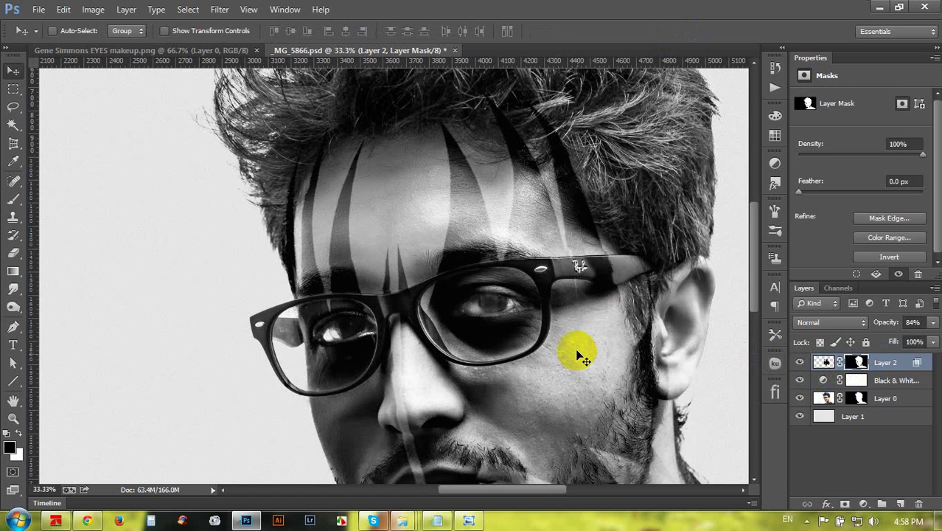
pyautogui.scroll(1, 393, 288)
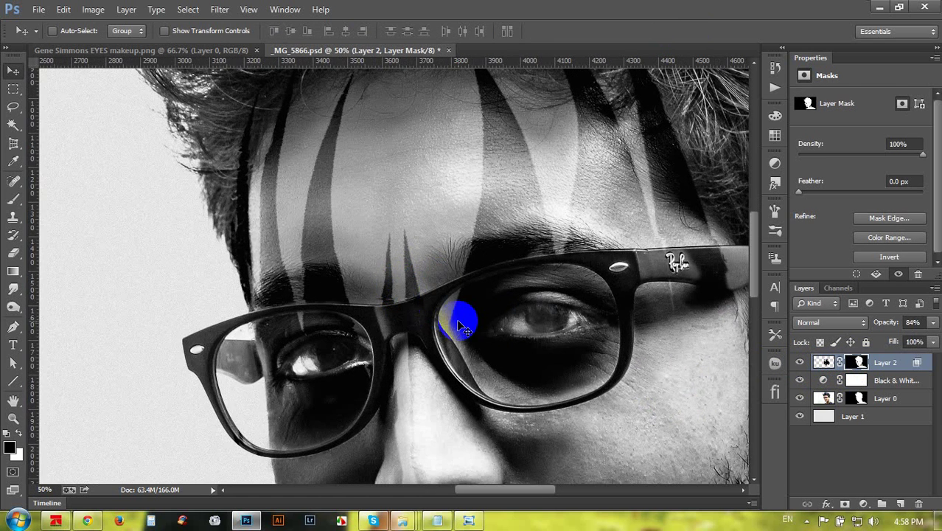
pyautogui.scroll(1, 463, 316)
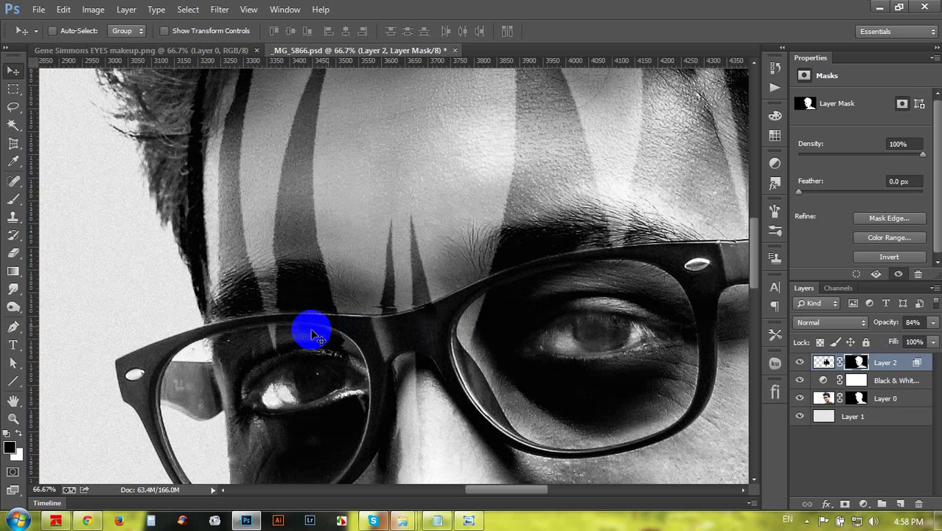
pyautogui.click(13, 200)
pyautogui.scroll(2, 221, 229)
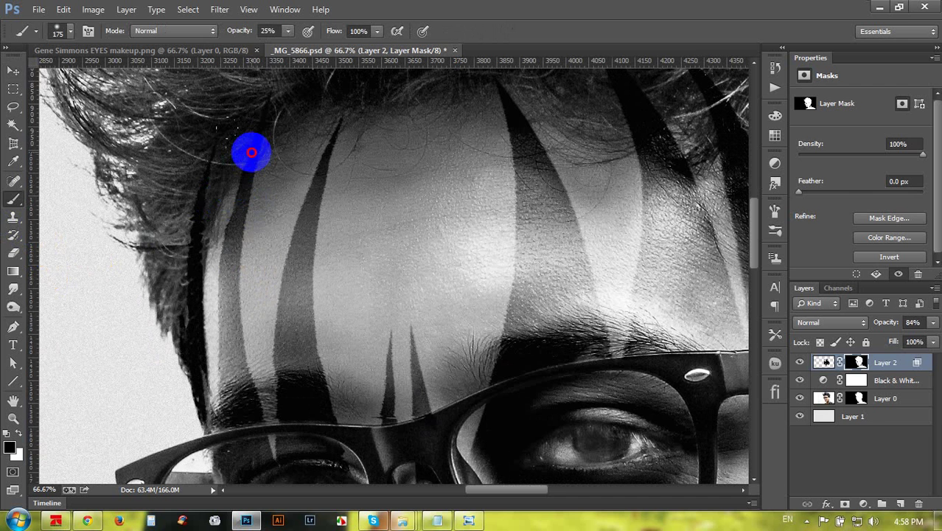
pyautogui.moveTo(248, 156)
pyautogui.mouseDown()
pyautogui.moveTo(228, 173)
pyautogui.moveTo(341, 125)
pyautogui.moveTo(321, 150)
pyautogui.mouseUp()
# Mask out the makeup overlapping the hairline and hair on the image-right side with the 175 px black brush.
pyautogui.hscroll(5, 311, 155)
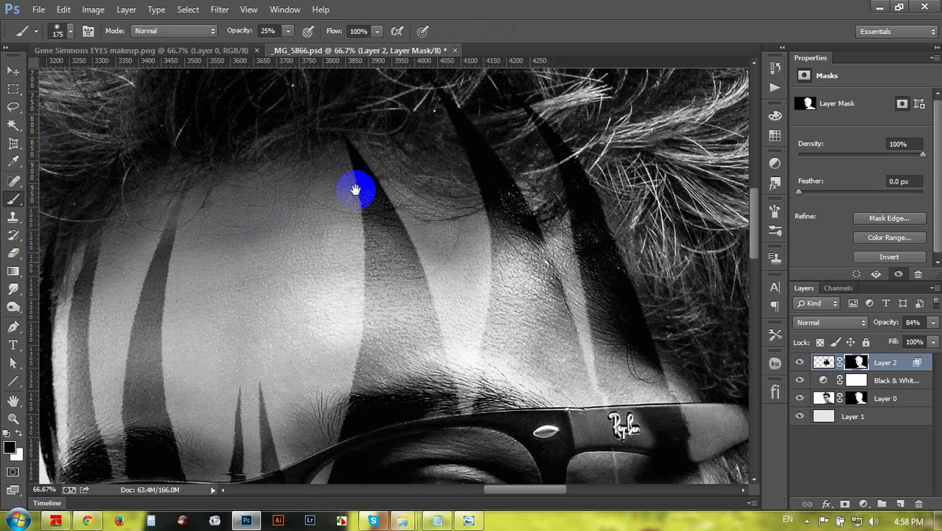
pyautogui.moveTo(358, 190)
pyautogui.mouseDown()
pyautogui.moveTo(372, 166)
pyautogui.moveTo(351, 134)
pyautogui.moveTo(367, 168)
pyautogui.moveTo(371, 140)
pyautogui.mouseUp()
pyautogui.moveTo(348, 214)
pyautogui.mouseDown()
pyautogui.moveTo(387, 208)
pyautogui.moveTo(337, 236)
pyautogui.moveTo(324, 257)
pyautogui.moveTo(305, 237)
pyautogui.moveTo(265, 135)
pyautogui.moveTo(276, 160)
pyautogui.moveTo(239, 129)
pyautogui.moveTo(243, 114)
pyautogui.moveTo(278, 200)
pyautogui.moveTo(289, 169)
pyautogui.moveTo(260, 136)
pyautogui.moveTo(362, 205)
pyautogui.moveTo(374, 160)
pyautogui.moveTo(370, 199)
pyautogui.moveTo(399, 268)
pyautogui.moveTo(411, 274)
pyautogui.moveTo(377, 258)
pyautogui.moveTo(454, 341)
pyautogui.moveTo(466, 375)
pyautogui.moveTo(455, 340)
pyautogui.moveTo(477, 375)
pyautogui.moveTo(460, 319)
pyautogui.moveTo(406, 258)
pyautogui.moveTo(351, 263)
pyautogui.moveTo(358, 273)
pyautogui.moveTo(330, 227)
pyautogui.moveTo(277, 213)
pyautogui.moveTo(294, 251)
pyautogui.moveTo(289, 213)
pyautogui.mouseUp()
pyautogui.hscroll(5, 340, 214)
pyautogui.scroll(3, 335, 228)
pyautogui.click(473, 396)
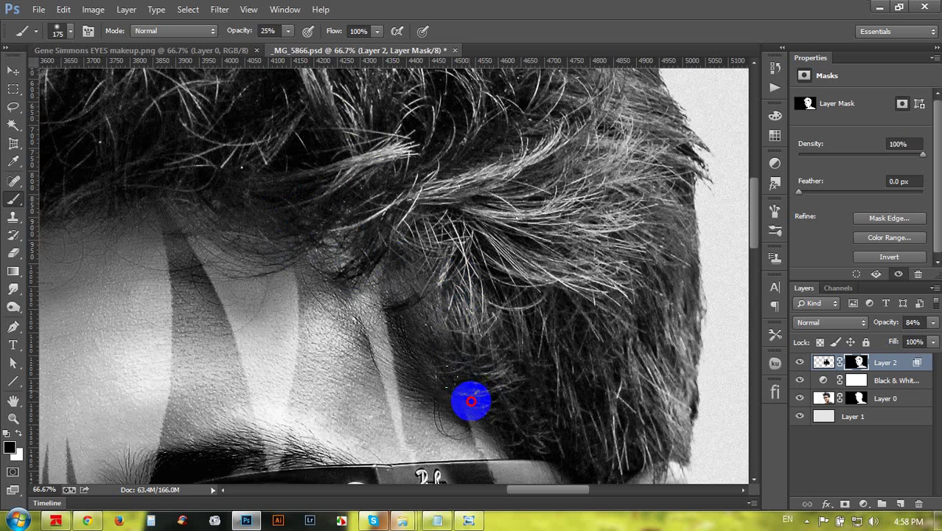
pyautogui.moveTo(488, 354); pyautogui.dragTo(435, 135)
# Mask the makeup off the image-right arm of the glasses with a 50 px black brush at 98% opacity.
pyautogui.click(430, 254)
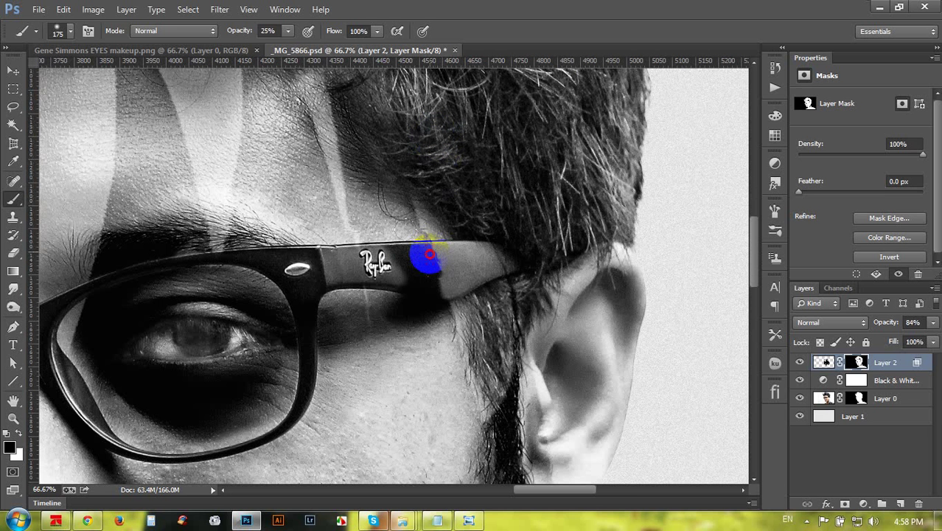
pyautogui.press('p')
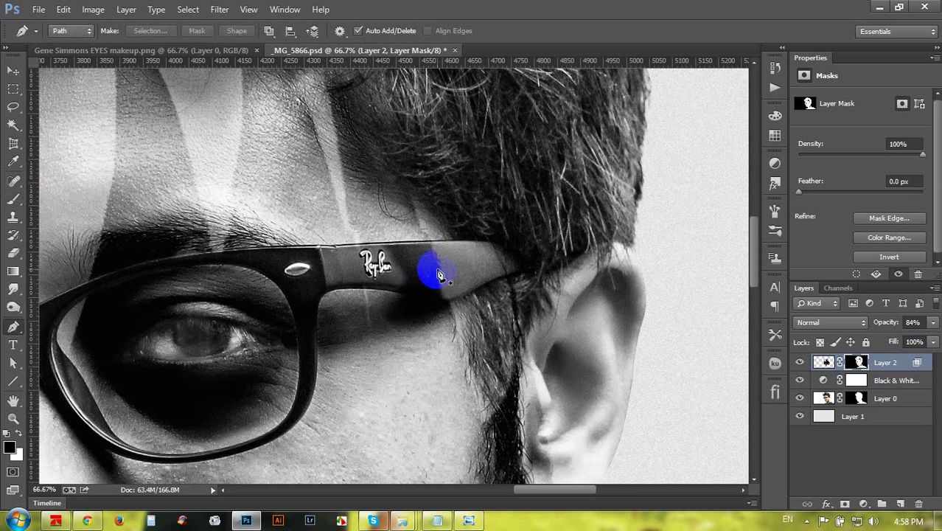
pyautogui.click(15, 198)
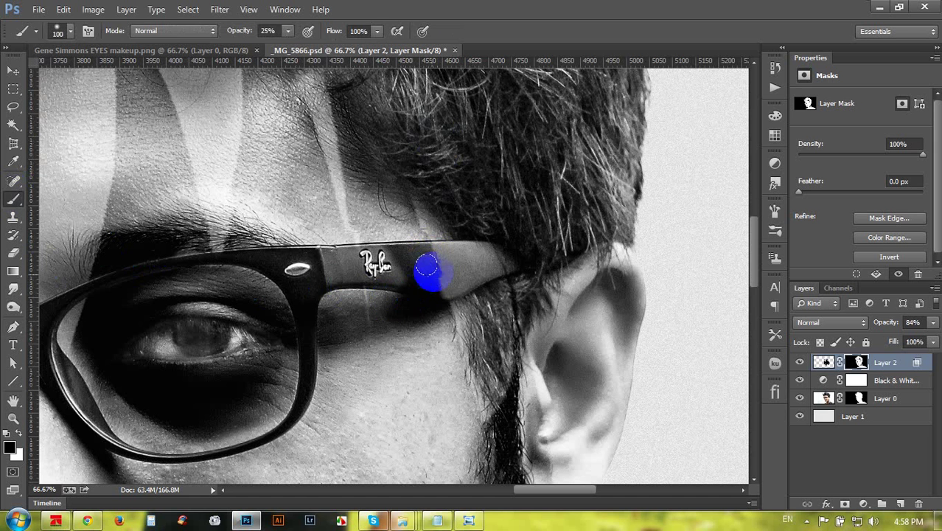
pyautogui.moveTo(407, 258)
pyautogui.mouseDown()
pyautogui.moveTo(435, 261)
pyautogui.moveTo(366, 259)
pyautogui.moveTo(396, 258)
pyautogui.mouseUp()
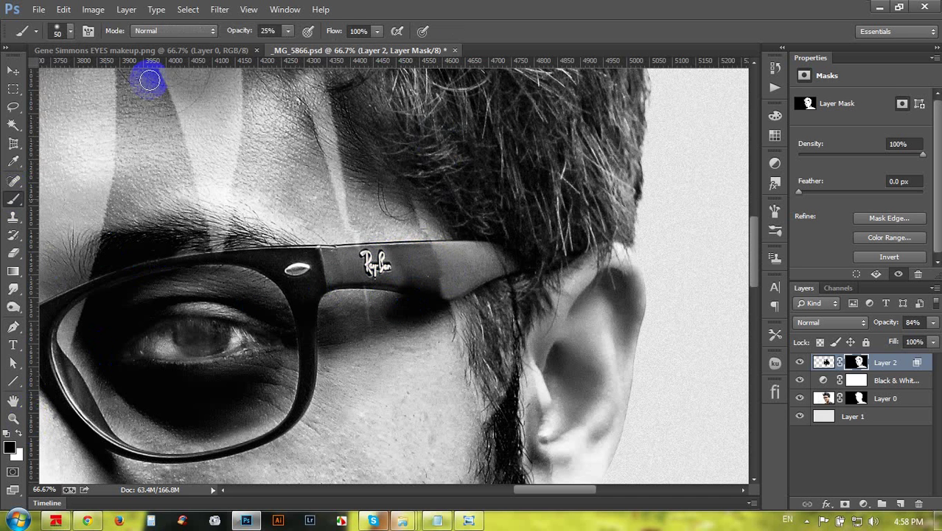
pyautogui.moveTo(245, 43); pyautogui.dragTo(310, 48)
pyautogui.moveTo(394, 256); pyautogui.dragTo(440, 262)
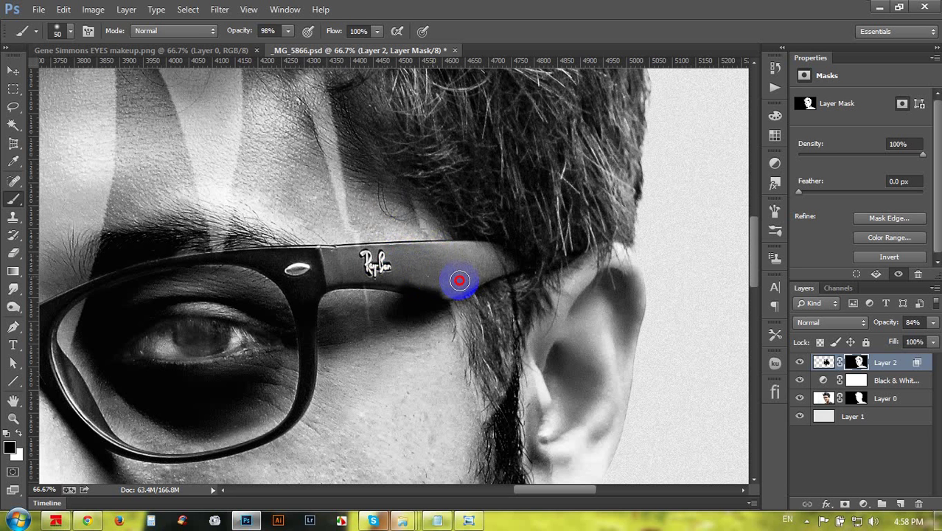
pyautogui.moveTo(402, 272)
pyautogui.mouseDown()
pyautogui.moveTo(439, 288)
pyautogui.moveTo(377, 269)
pyautogui.mouseUp()
# Mask the makeup off the ear and earlobe with an 80 px black brush at 98% opacity.
pyautogui.scroll(-5, 347, 263)
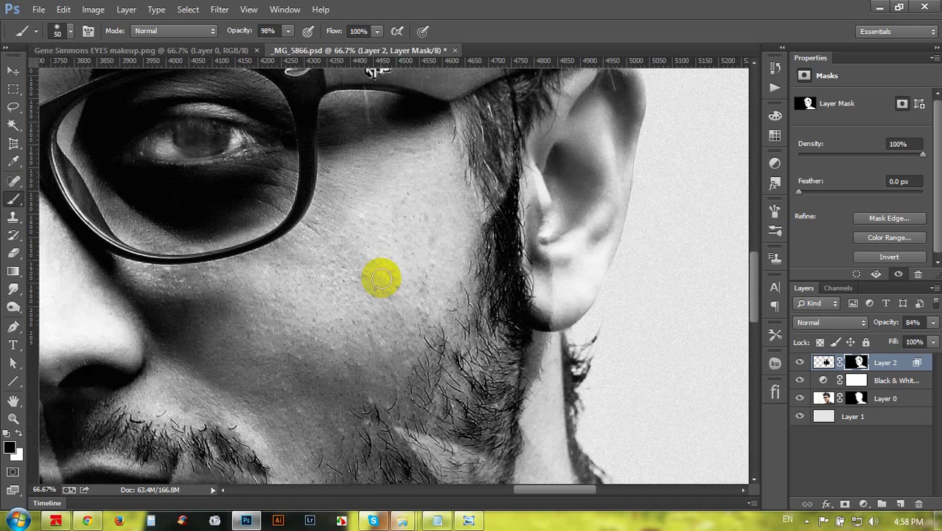
pyautogui.press(']')
pyautogui.press(']')
pyautogui.press(']')
pyautogui.moveTo(546, 234)
pyautogui.mouseDown()
pyautogui.moveTo(540, 217)
pyautogui.moveTo(551, 221)
pyautogui.moveTo(540, 244)
pyautogui.moveTo(550, 359)
pyautogui.moveTo(540, 338)
pyautogui.moveTo(538, 368)
pyautogui.moveTo(545, 298)
pyautogui.moveTo(575, 322)
pyautogui.mouseUp()
# Remove the makeup spilling onto the neck below the jaw, using a 150 to 175 px black brush at 42% opacity.
pyautogui.scroll(-7, 575, 322)
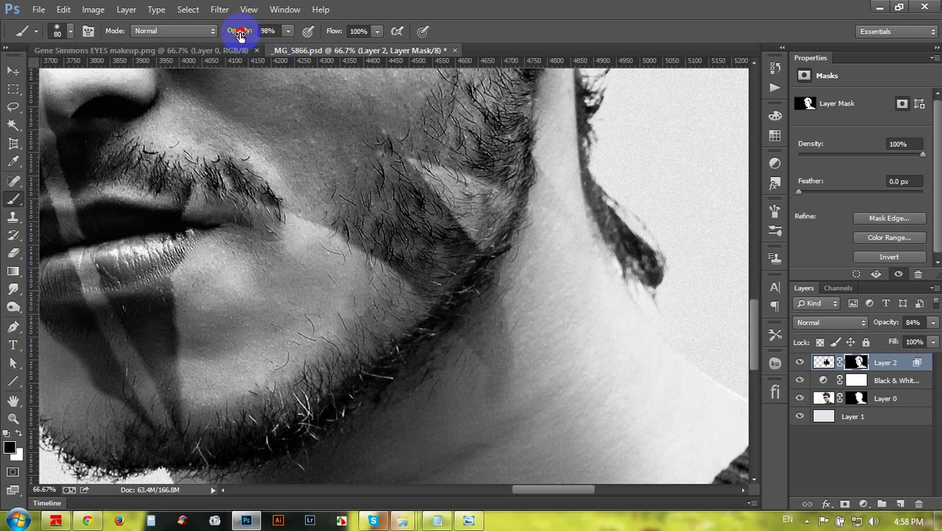
pyautogui.moveTo(240, 34); pyautogui.dragTo(210, 35)
pyautogui.press(']')
pyautogui.press(']')
pyautogui.press(']')
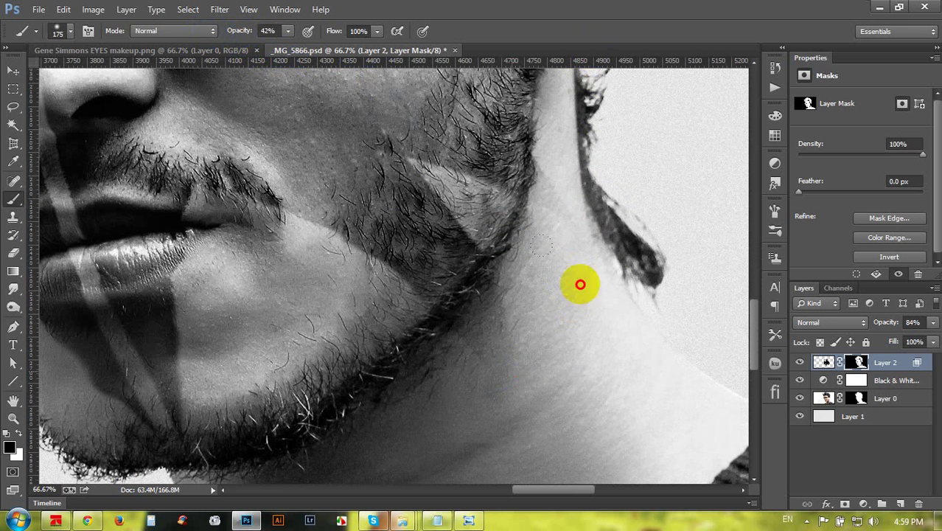
pyautogui.moveTo(580, 284); pyautogui.dragTo(583, 217)
pyautogui.moveTo(548, 311)
pyautogui.mouseDown()
pyautogui.moveTo(442, 386)
pyautogui.moveTo(496, 323)
pyautogui.mouseUp()
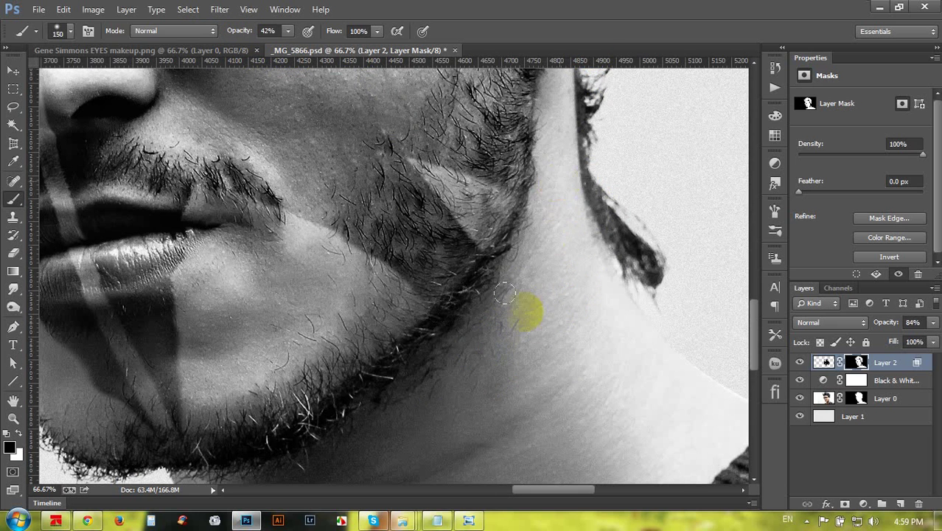
pyautogui.moveTo(525, 312); pyautogui.dragTo(498, 333)
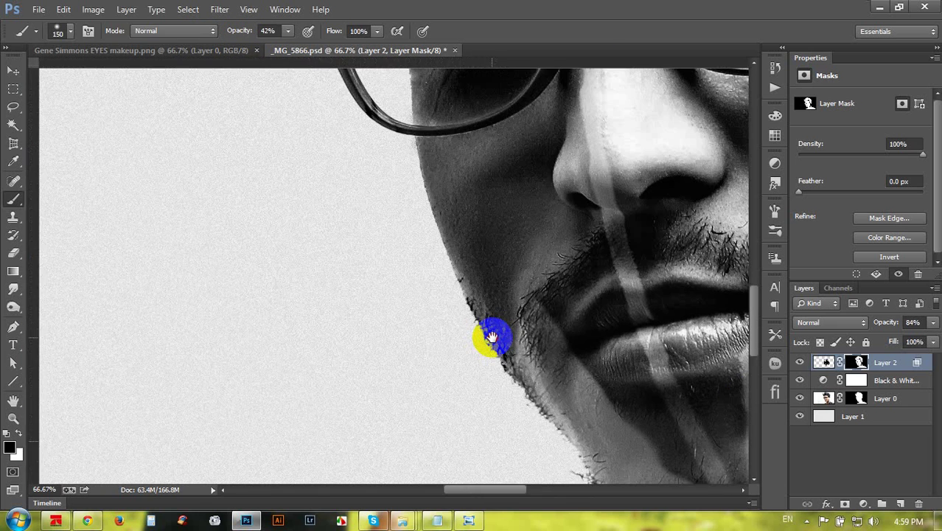
# Paint black on Layer 2's mask along the image-left jaw edge with the 150 px brush at 42% opacity.
pyautogui.moveTo(550, 246); pyautogui.dragTo(543, 274)
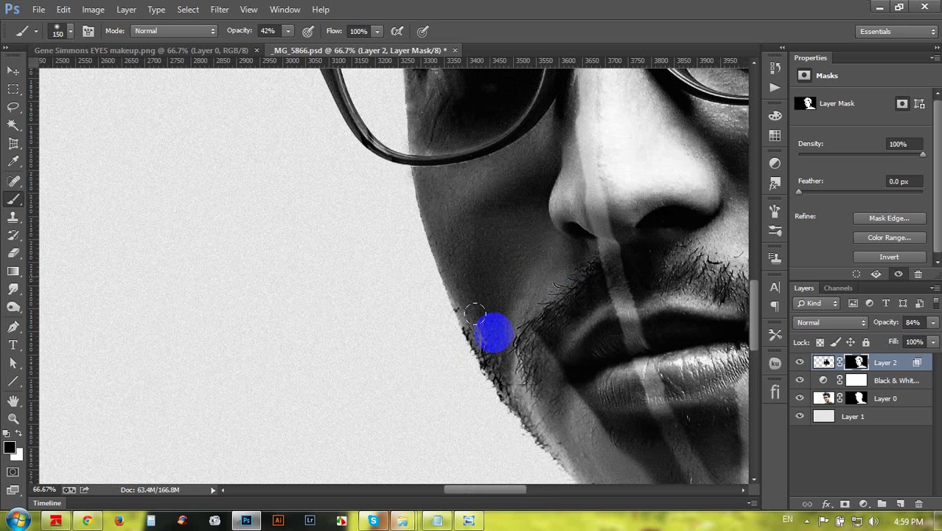
pyautogui.moveTo(494, 331); pyautogui.dragTo(480, 341)
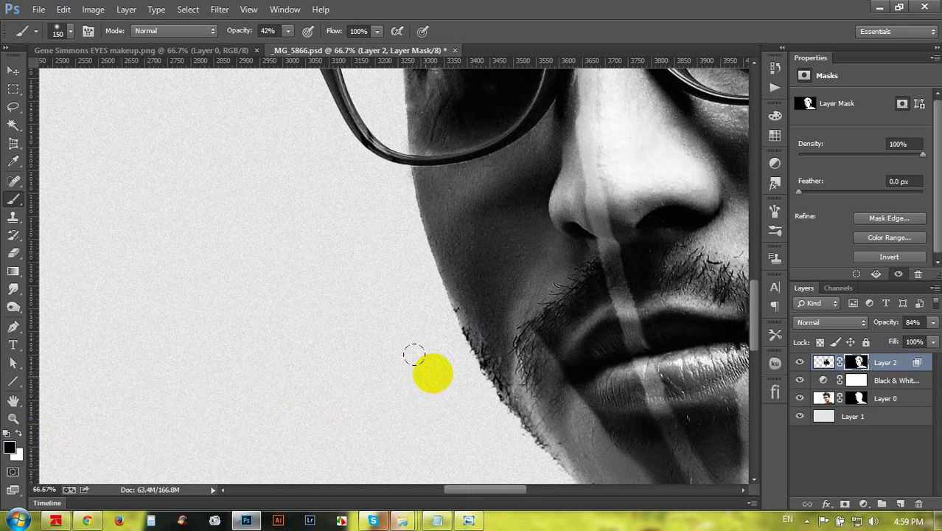
pyautogui.moveTo(476, 362)
pyautogui.mouseDown()
pyautogui.moveTo(497, 364)
pyautogui.moveTo(480, 343)
pyautogui.mouseUp()
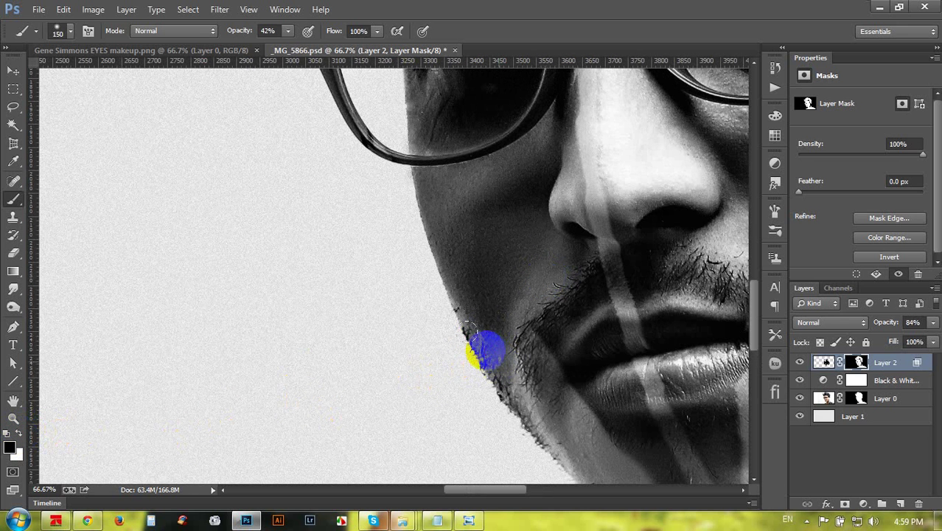
# Load Layer 0's mask as a selection and restore the makeup along the image-left jaw edge with a white brush.
pyautogui.click(20, 433)
pyautogui.moveTo(447, 329)
pyautogui.mouseDown()
pyautogui.moveTo(454, 313)
pyautogui.moveTo(438, 296)
pyautogui.mouseUp()
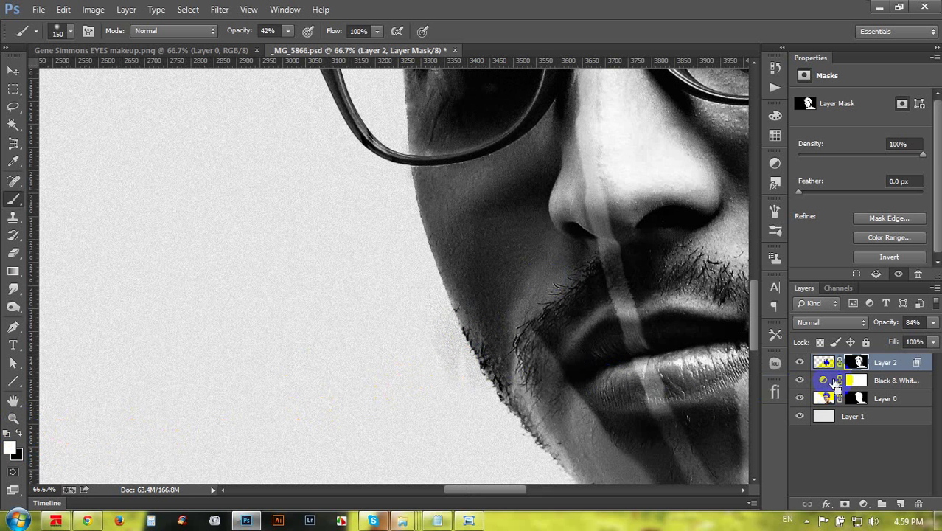
pyautogui.moveTo(836, 383); pyautogui.dragTo(855, 402)
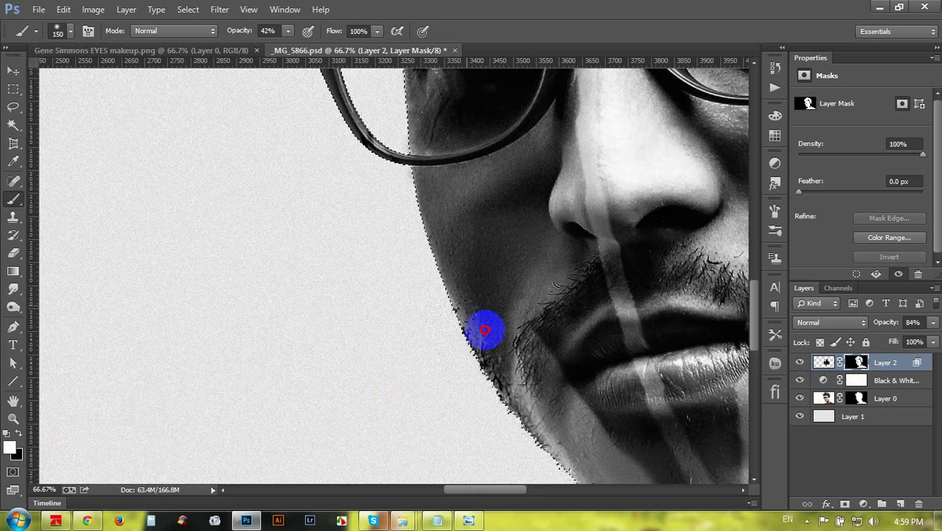
# Restore the makeup along the face edge inside the image-left lens with a 50 px white brush.
pyautogui.scroll(8, 467, 210)
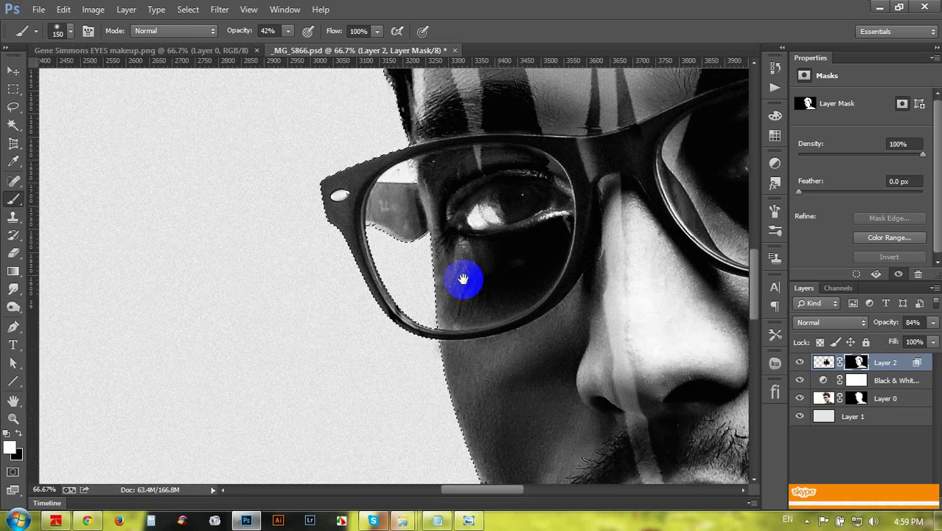
pyautogui.press('[')
pyautogui.press('[')
pyautogui.press('[')
pyautogui.press('[')
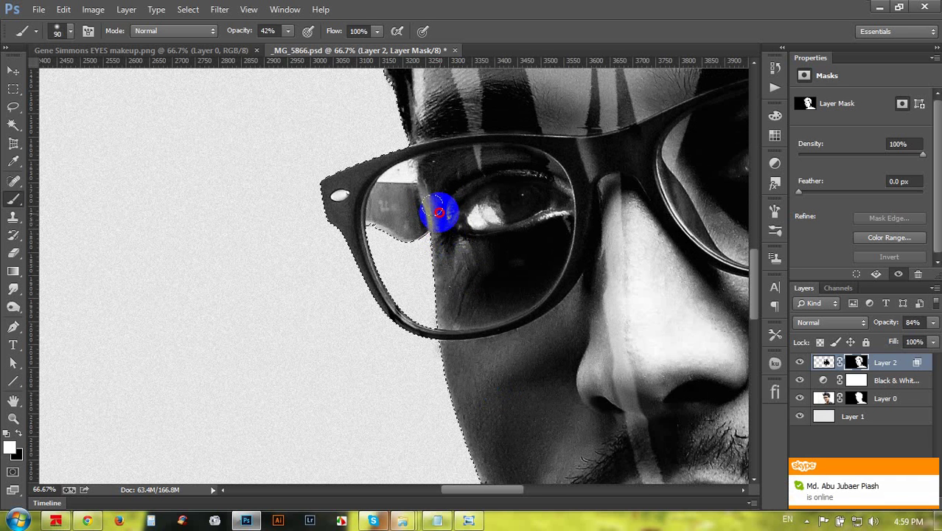
pyautogui.press('[')
pyautogui.press('[')
pyautogui.press('[')
pyautogui.moveTo(441, 217)
pyautogui.mouseDown()
pyautogui.moveTo(430, 187)
pyautogui.moveTo(427, 195)
pyautogui.mouseUp()
# Clear the selection and examine the makeup on the forehead and around the glasses.
pyautogui.scroll(5, 442, 200)
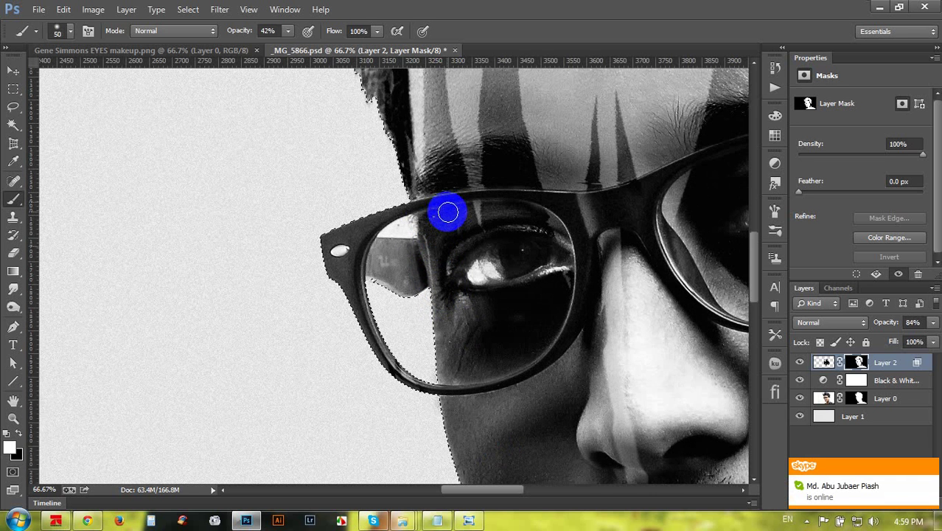
pyautogui.scroll(3, 447, 212)
pyautogui.scroll(-2, 447, 214)
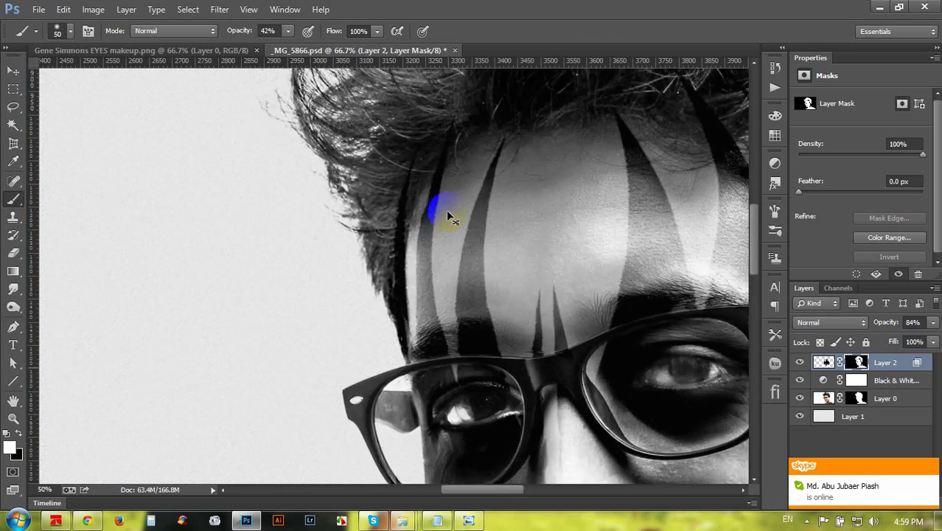
pyautogui.scroll(2, 638, 308)
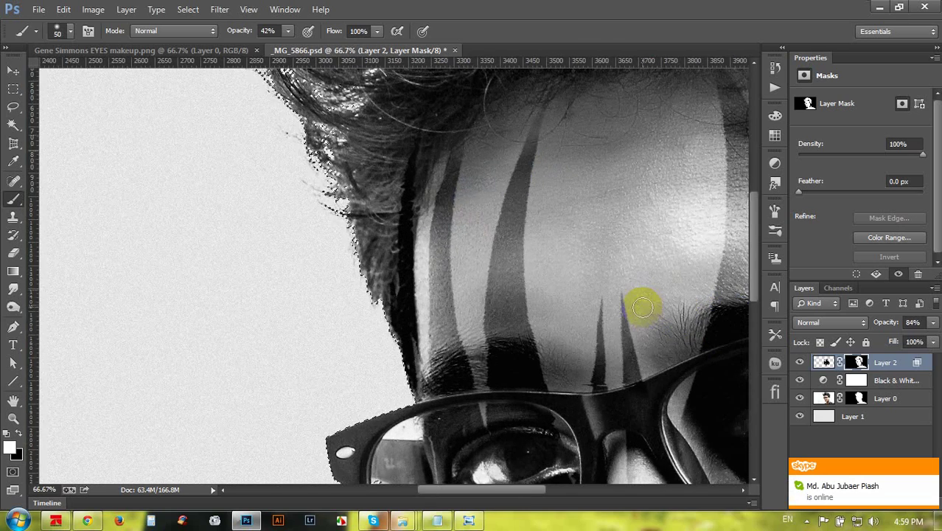
pyautogui.moveTo(595, 316); pyautogui.dragTo(526, 253)
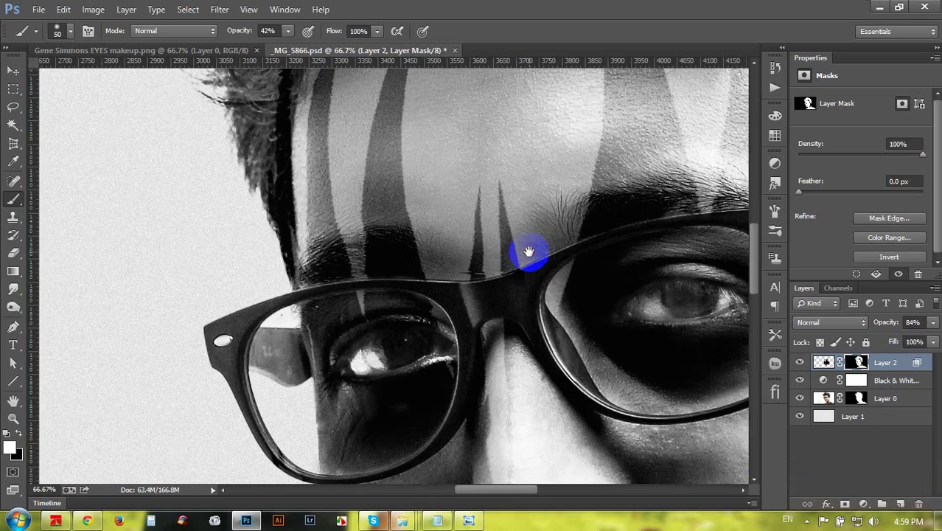
pyautogui.scroll(-3, 536, 268)
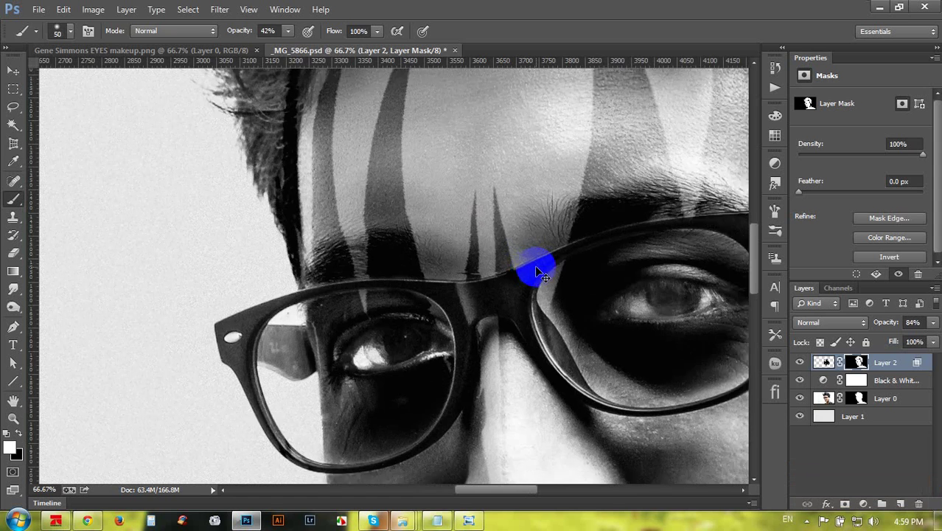
# Raise the opacity of the makeup on Layer 2 to 92%.
pyautogui.scroll(-1, 566, 295)
pyautogui.scroll(-2, 565, 295)
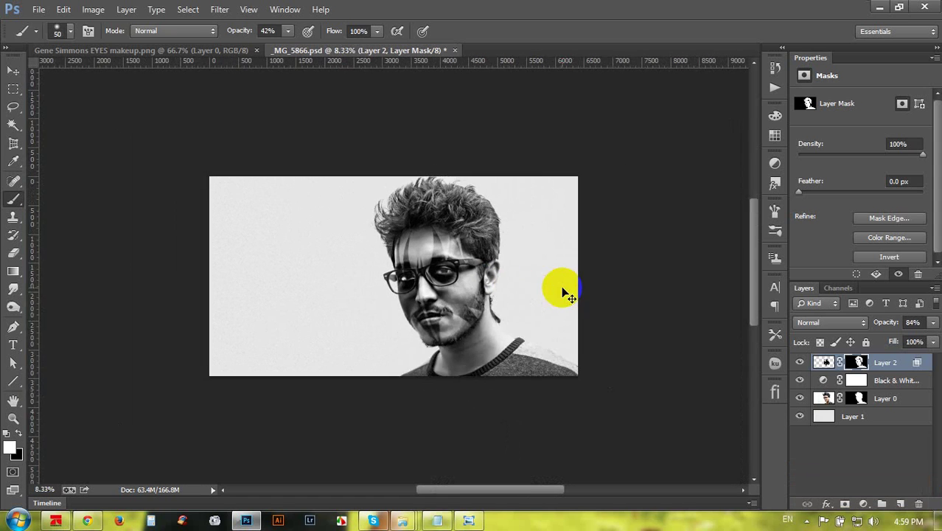
pyautogui.scroll(2, 563, 290)
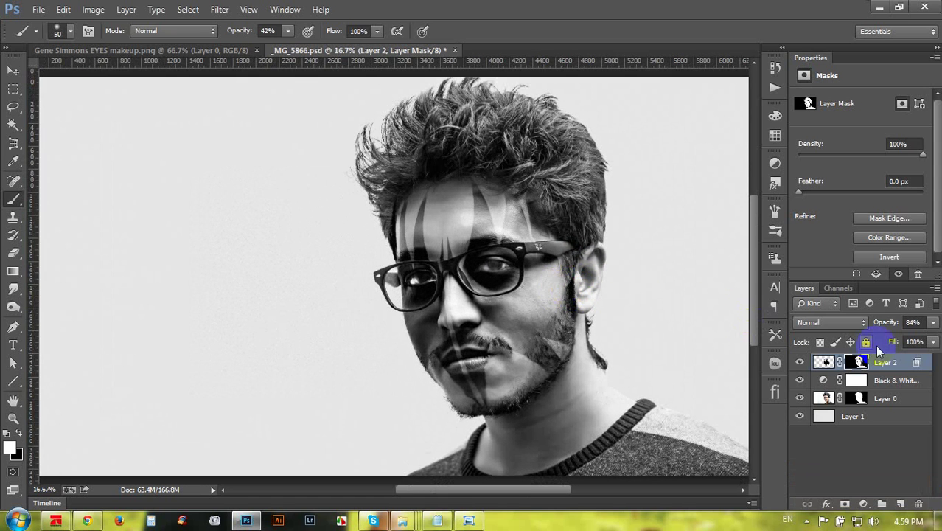
pyautogui.moveTo(933, 323)
pyautogui.mouseDown()
pyautogui.moveTo(911, 333)
pyautogui.moveTo(926, 331)
pyautogui.mouseUp()
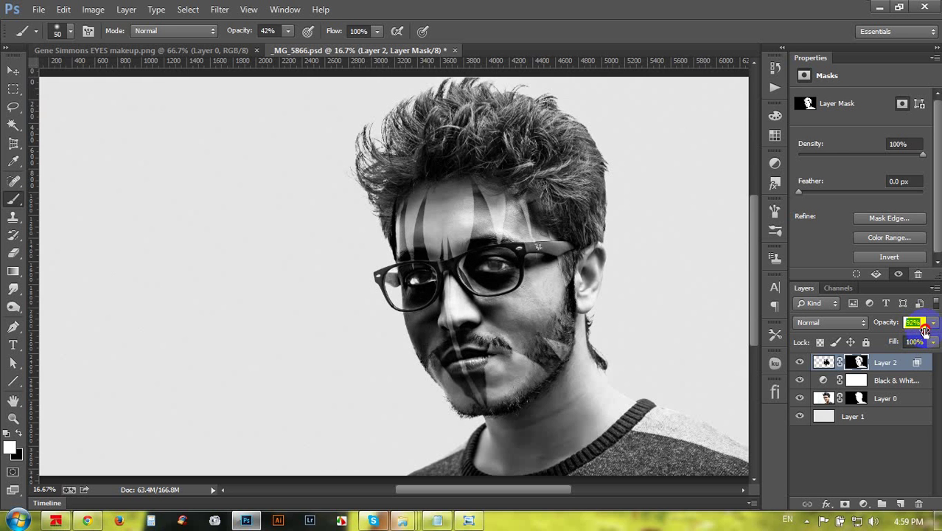
# Open the Camera Raw Filter on Layer 0 and set Highlights to -78, Shadows to +10 and Clarity to +18.
pyautogui.click(881, 398)
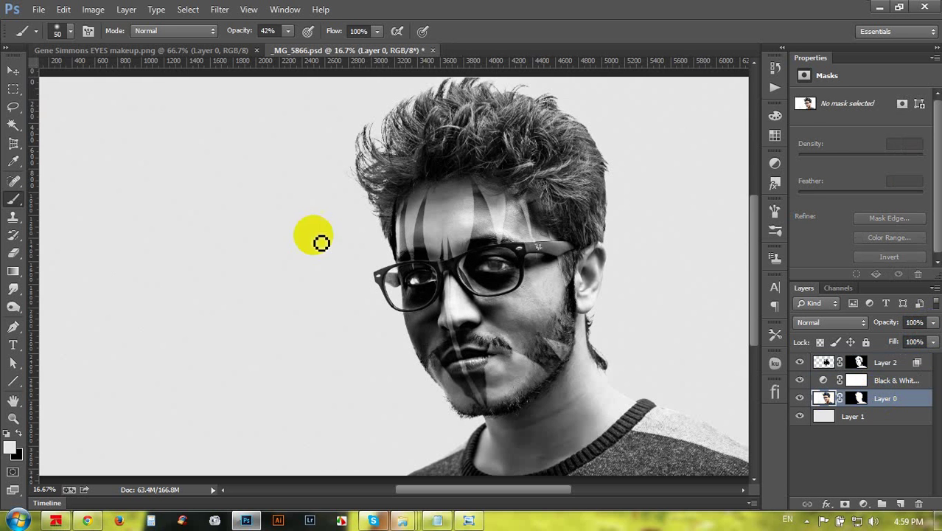
pyautogui.click(219, 9)
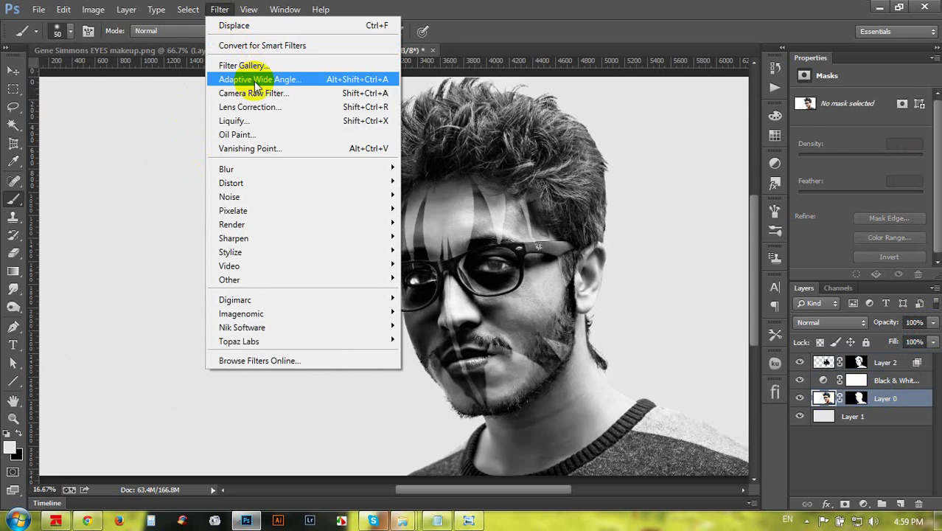
pyautogui.click(244, 94)
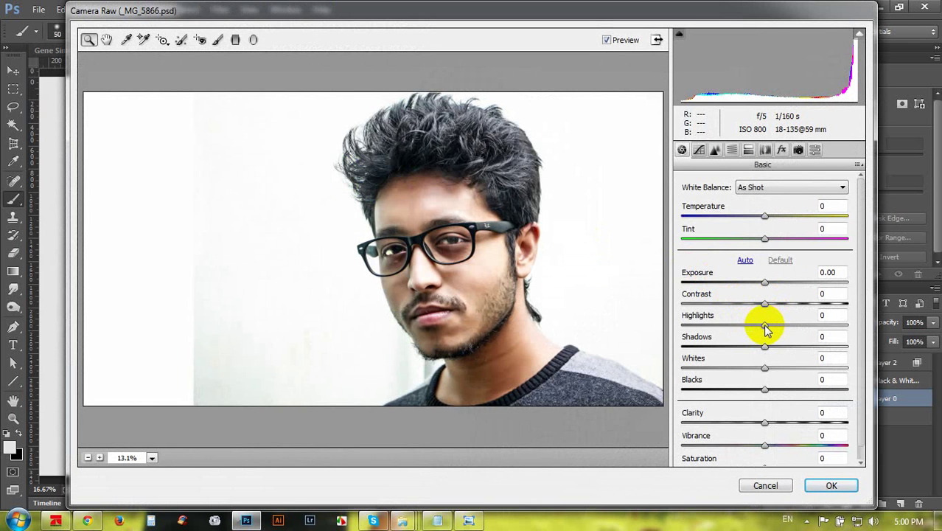
pyautogui.moveTo(764, 326); pyautogui.dragTo(724, 325)
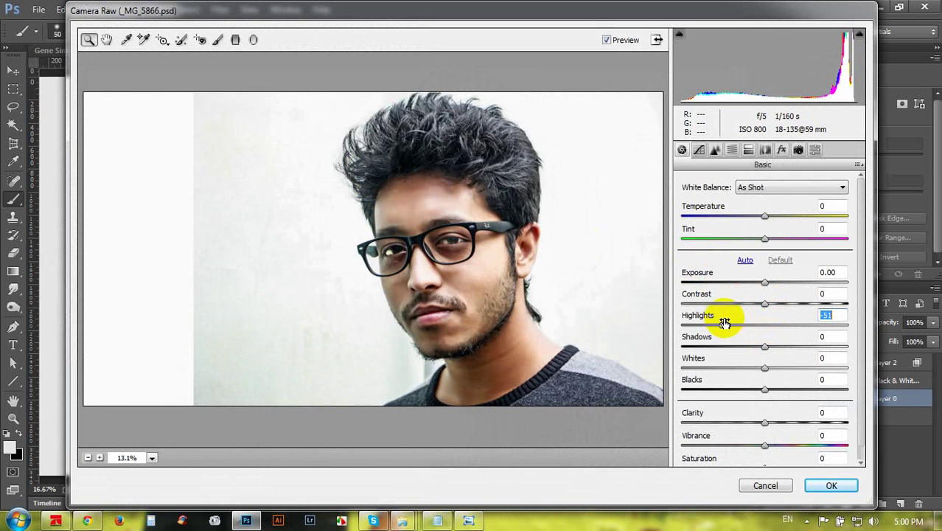
pyautogui.moveTo(764, 347)
pyautogui.mouseDown()
pyautogui.moveTo(802, 351)
pyautogui.moveTo(772, 347)
pyautogui.mouseUp()
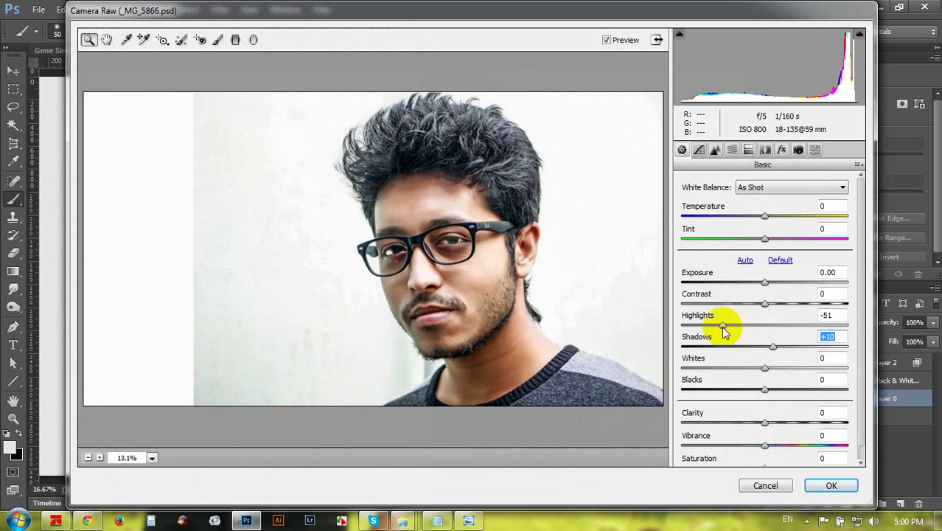
pyautogui.moveTo(722, 325); pyautogui.dragTo(699, 325)
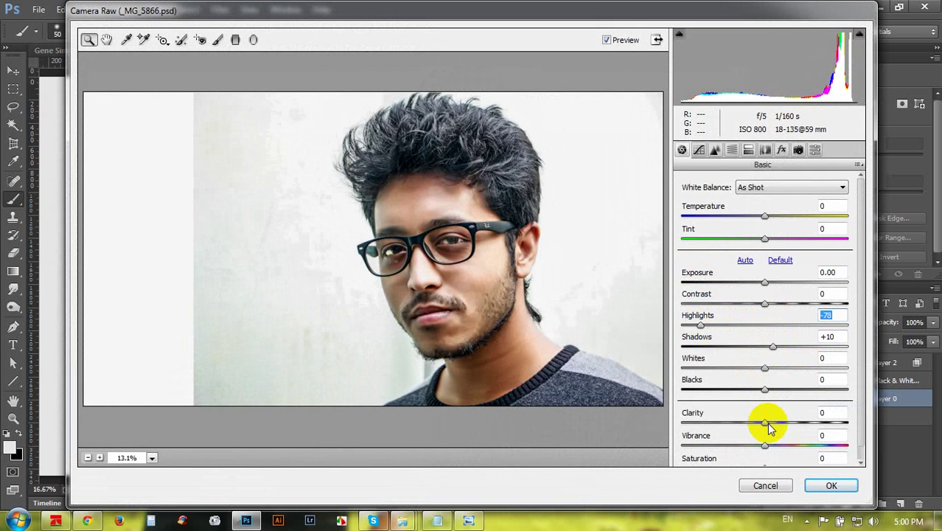
pyautogui.moveTo(767, 423); pyautogui.dragTo(780, 425)
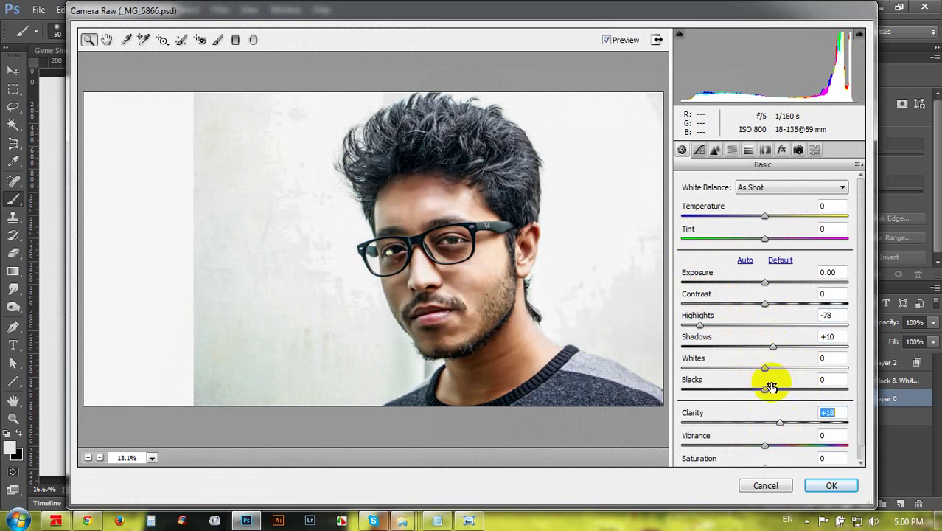
# Increase the sharpening in the Camera Raw detail settings and apply the filter to Layer 0.
pyautogui.click(714, 151)
pyautogui.moveTo(692, 207); pyautogui.dragTo(705, 207)
pyautogui.moveTo(720, 248); pyautogui.dragTo(756, 267)
pyautogui.click(831, 483)
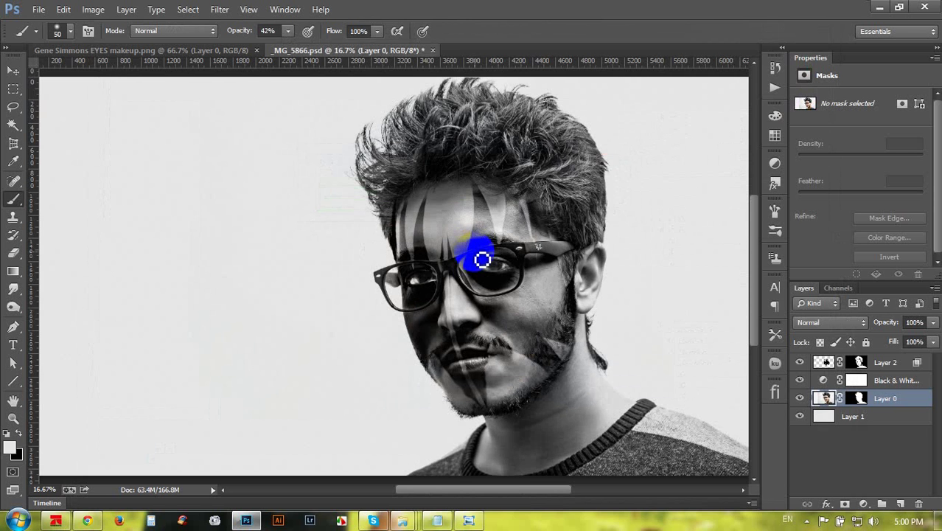
pyautogui.click(481, 259)
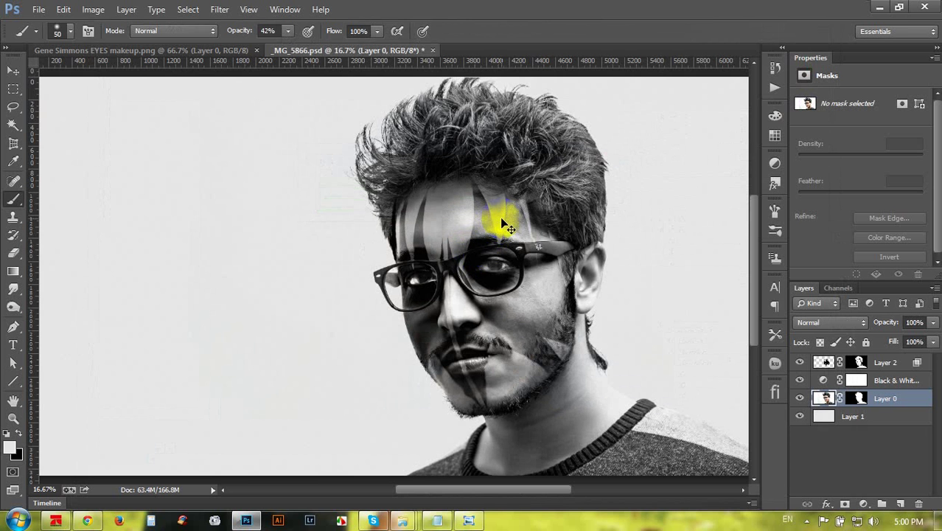
pyautogui.click(13, 71)
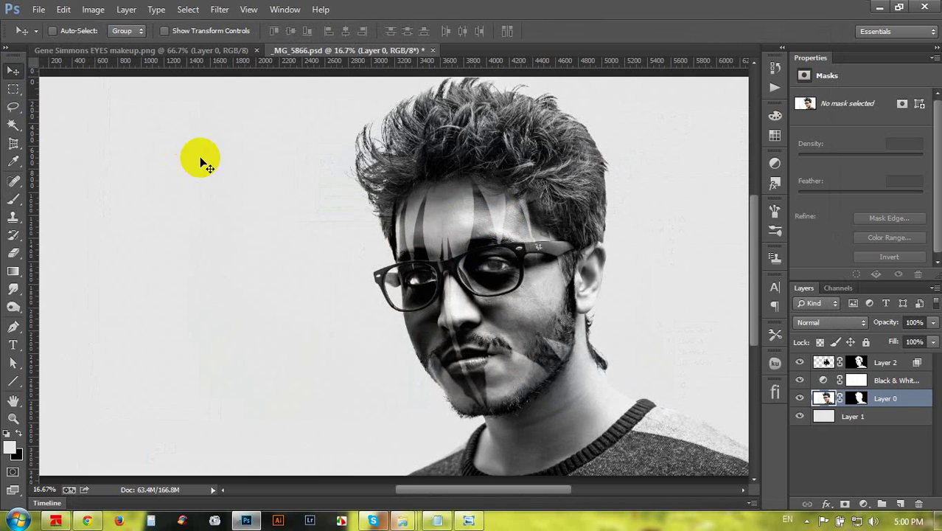
pyautogui.click(889, 406)
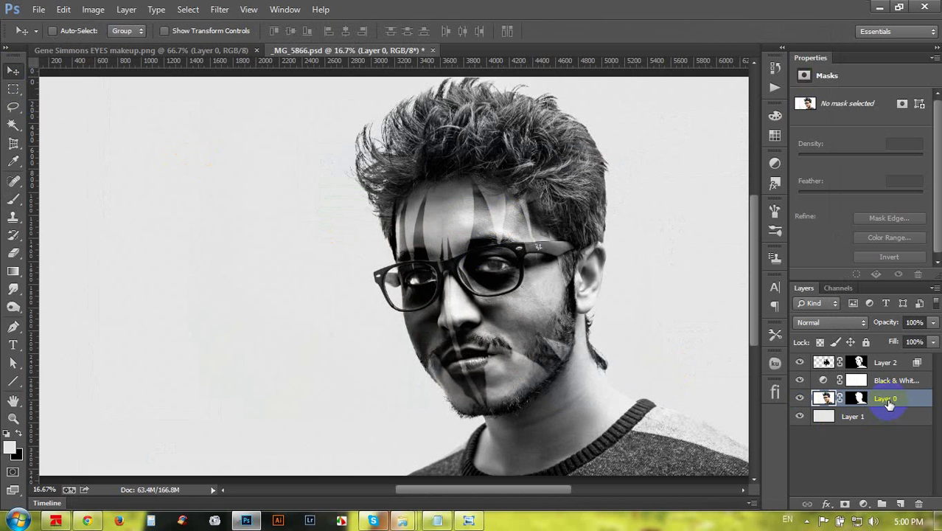
pyautogui.hotkey('ctrl', '-')
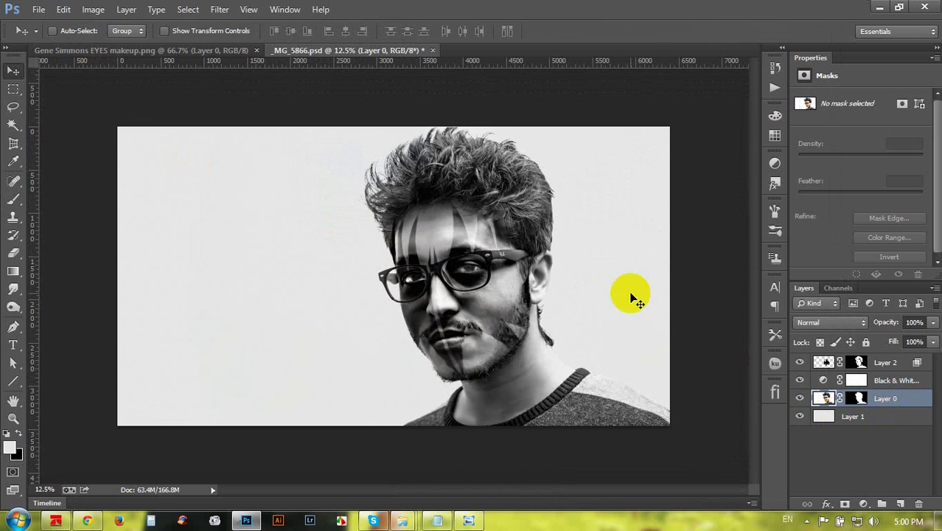
# Save the portrait document.
pyautogui.click(14, 344)
pyautogui.click(893, 362)
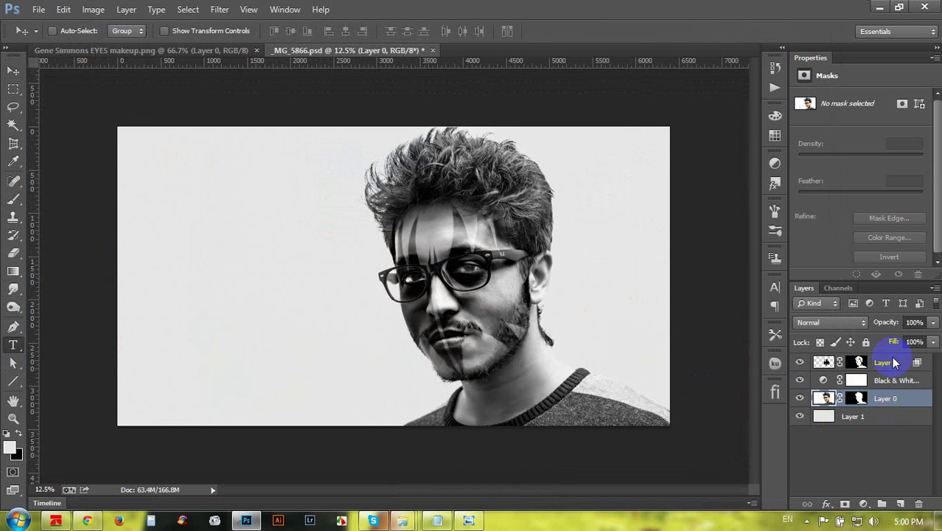
pyautogui.click(237, 162)
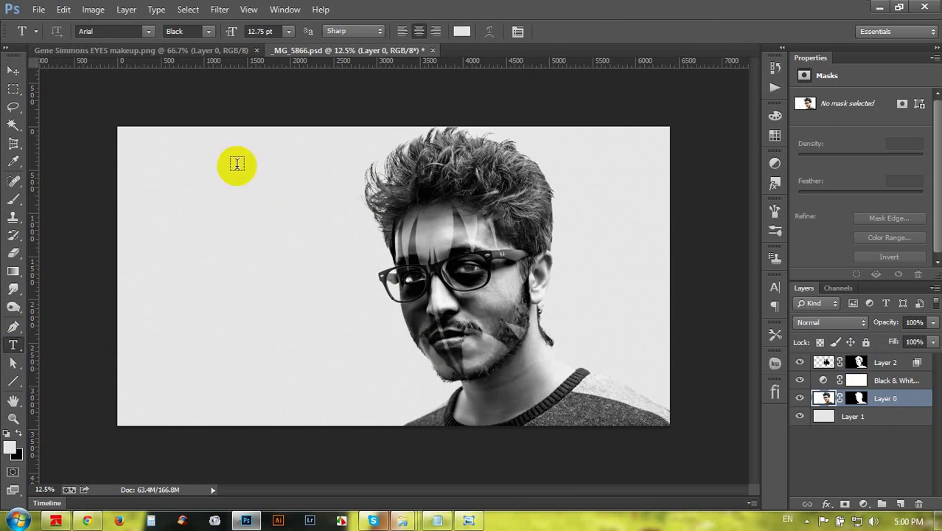
pyautogui.click(13, 72)
pyautogui.hotkey('ctrl', 's')
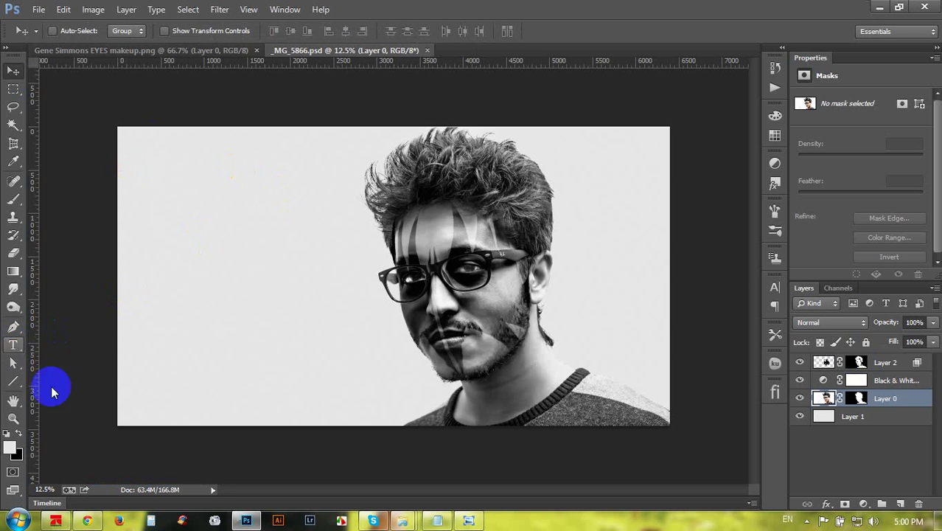
# Add the left-aligned text "CREATIVETY IS THA MOTHER IOF EVERYTHING" on the empty background beside the face, in black (000000) at 119.75 pt.
pyautogui.press('t')
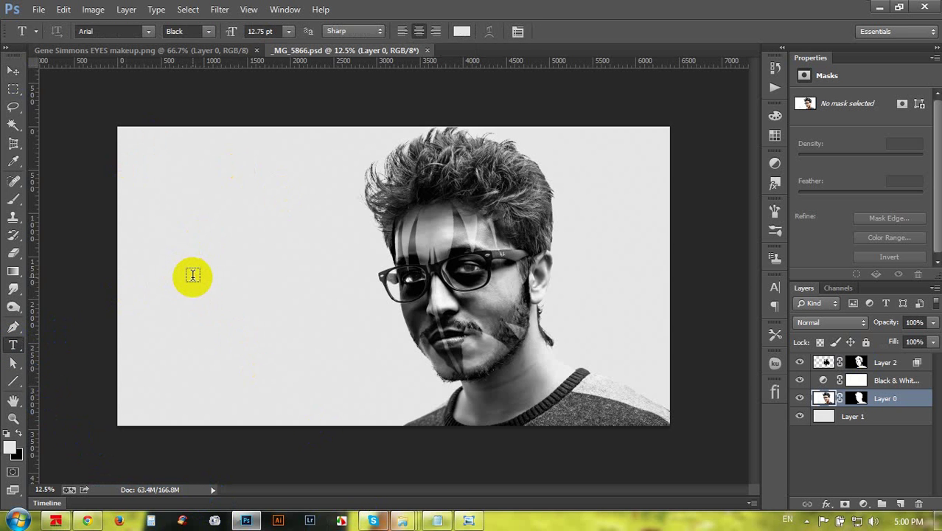
pyautogui.click(192, 275)
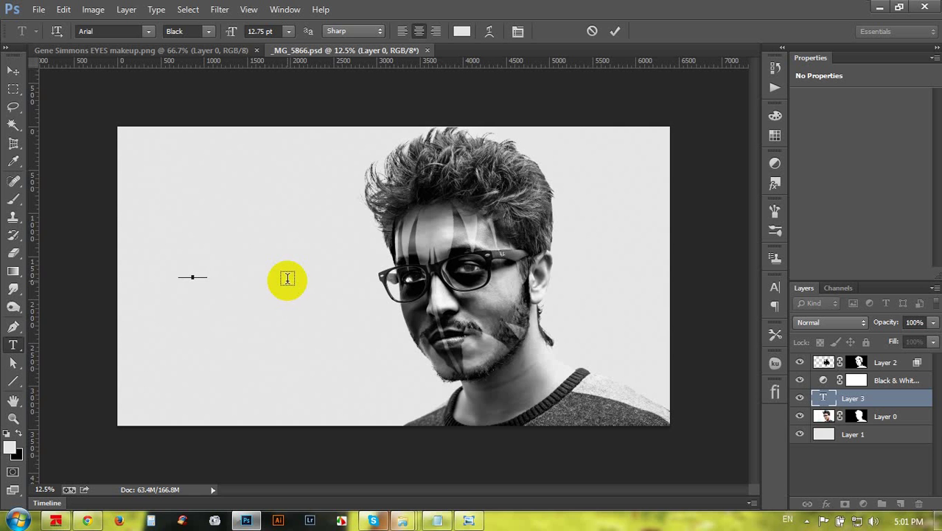
pyautogui.click(462, 31)
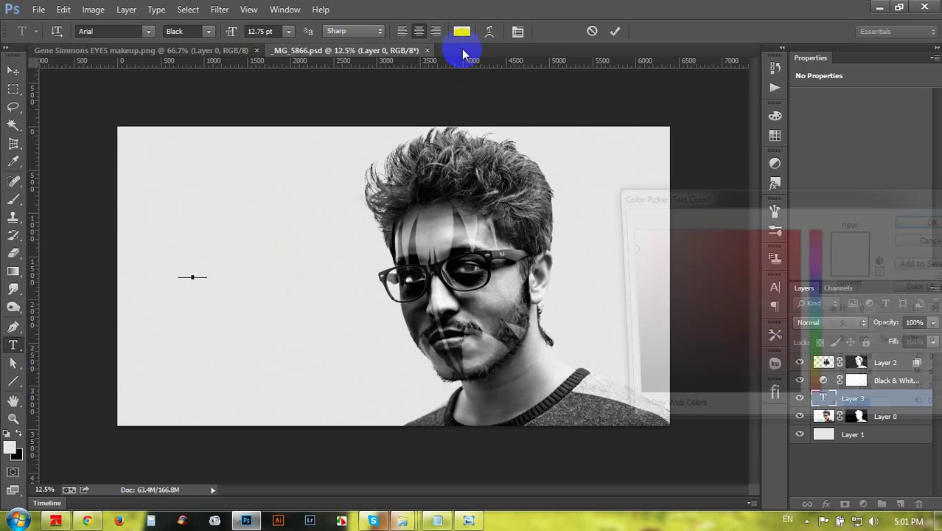
pyautogui.write('000000')
pyautogui.click(918, 220)
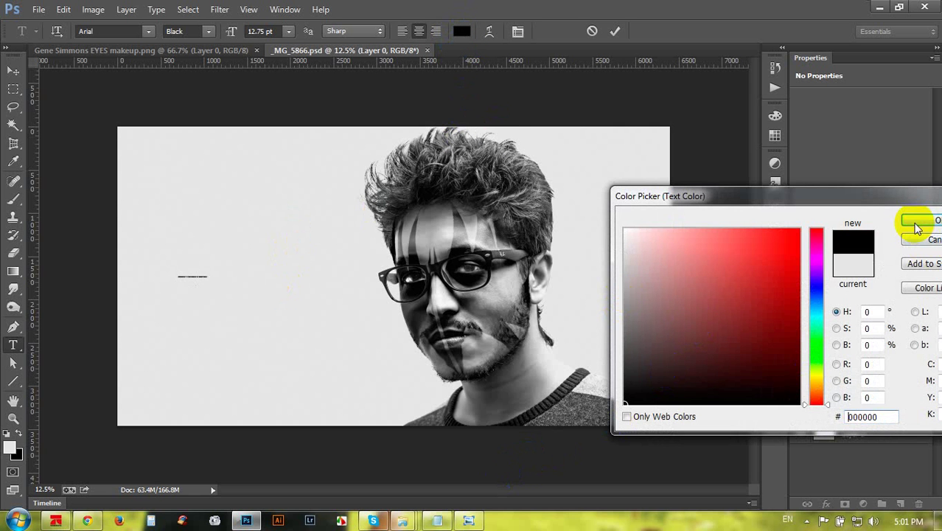
pyautogui.moveTo(232, 31); pyautogui.dragTo(354, 59)
pyautogui.click(403, 31)
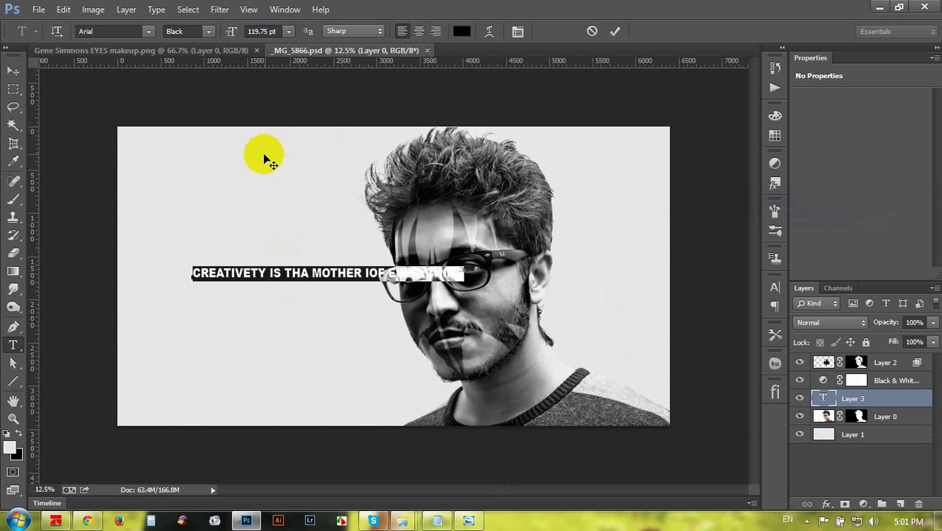
# Run a spelling check on the text and correct CREATIVETY to CREATIVITY, THA to THE and IOF to OF.
pyautogui.rightClick(315, 292)
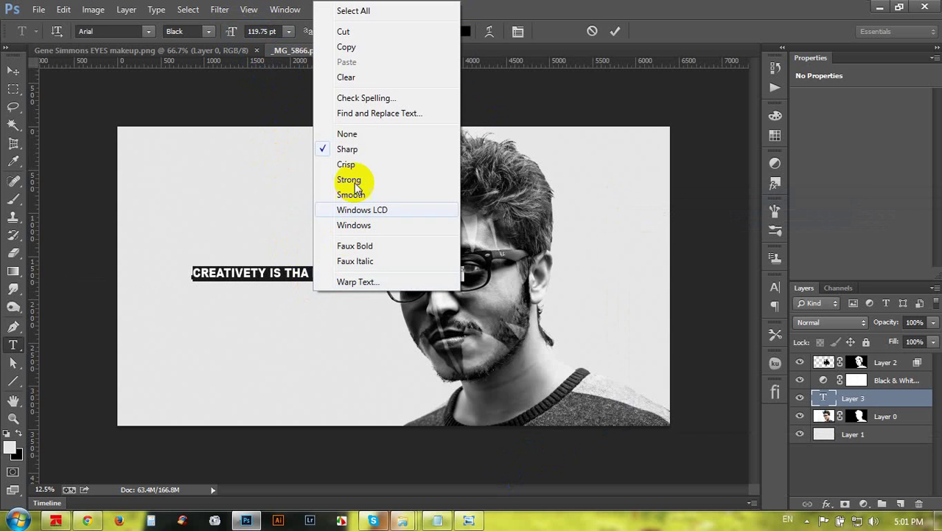
pyautogui.click(353, 103)
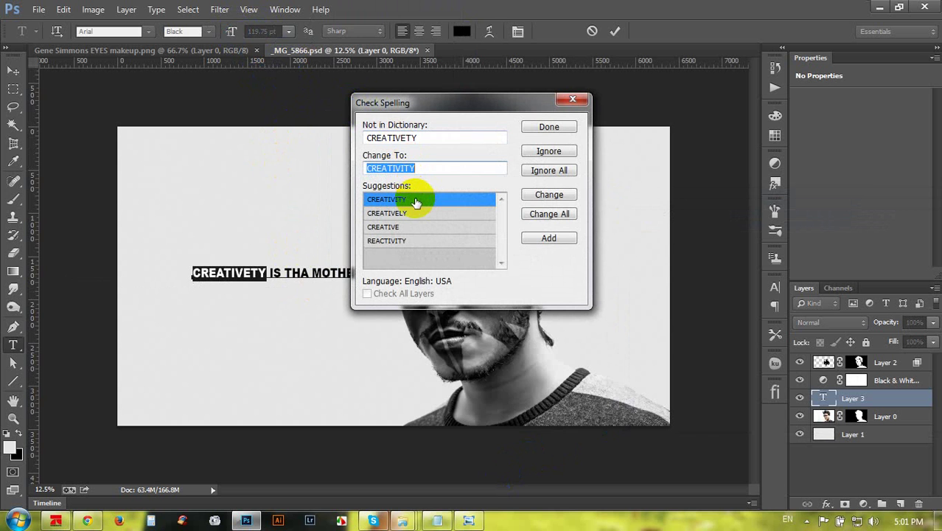
pyautogui.click(547, 196)
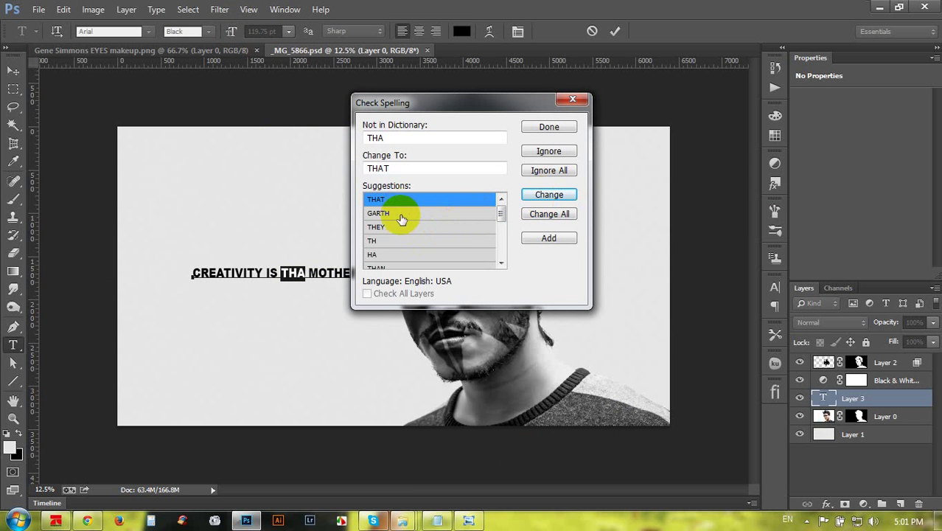
pyautogui.scroll(-2, 402, 220)
pyautogui.scroll(-3, 401, 221)
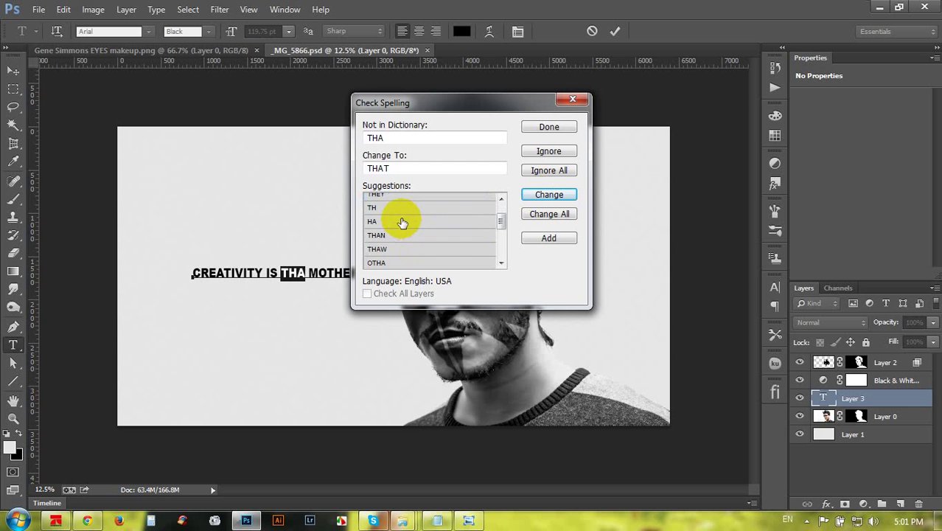
pyautogui.click(436, 256)
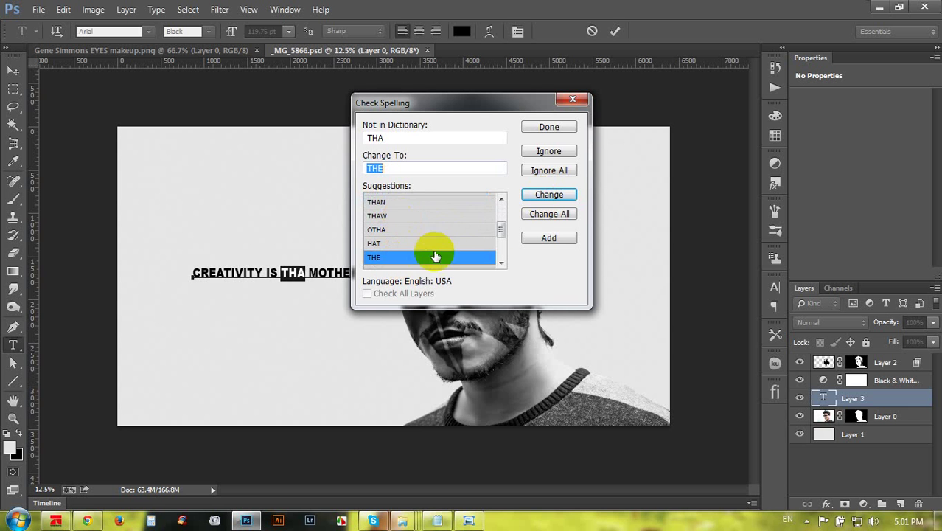
pyautogui.click(532, 196)
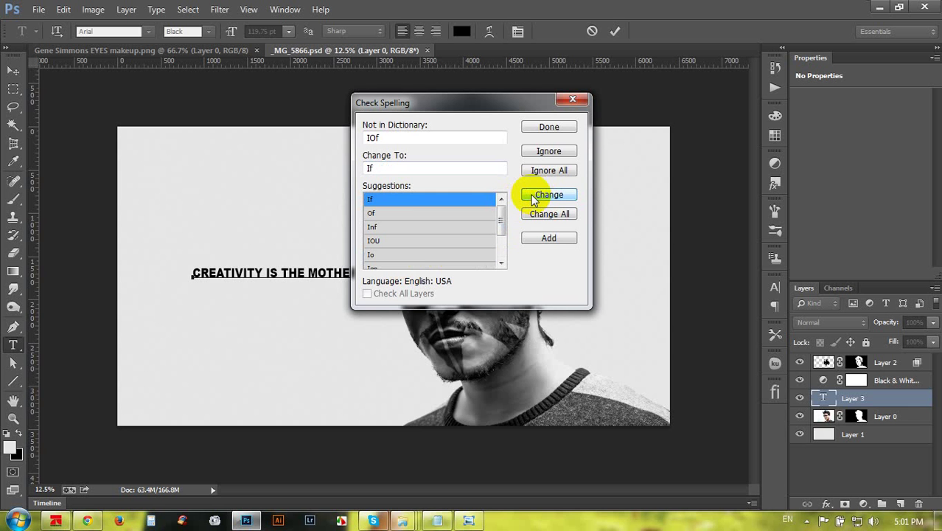
pyautogui.click(431, 213)
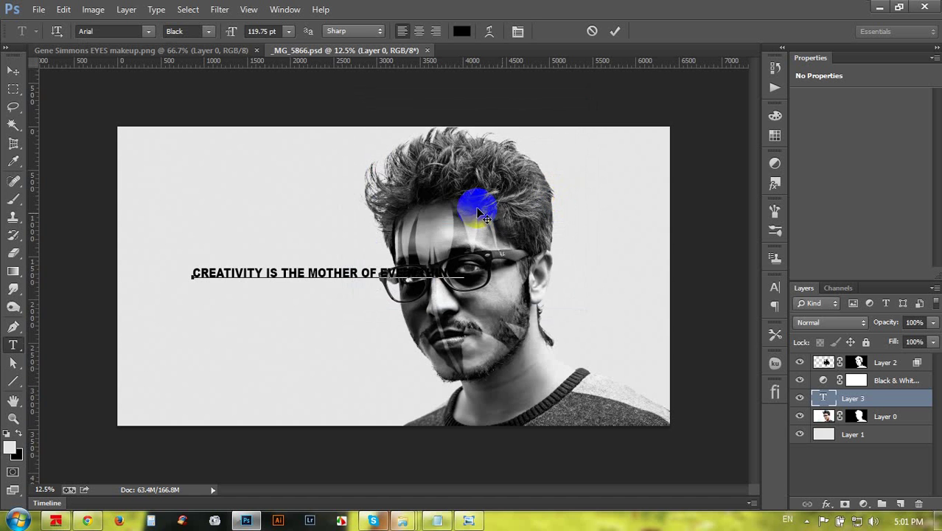
# Move the text down and away from the glasses, and put EVERYTHING on a second line.
pyautogui.moveTo(410, 205); pyautogui.dragTo(376, 230)
pyautogui.tripleClick(330, 297)
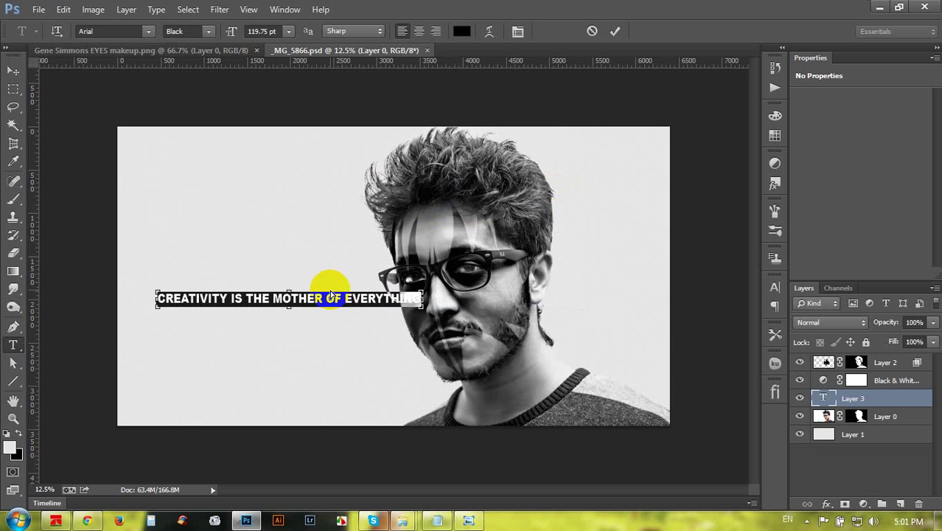
pyautogui.rightClick(326, 295)
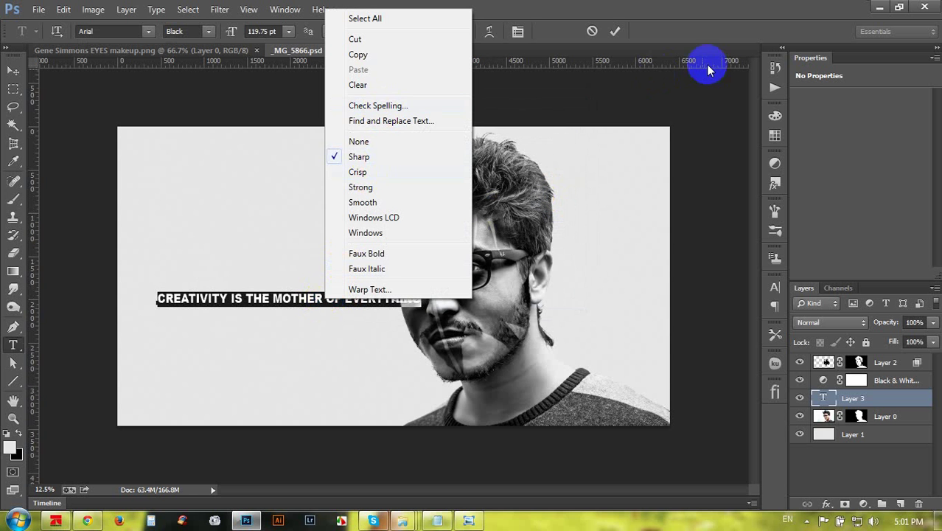
pyautogui.click(704, 41)
pyautogui.moveTo(327, 298); pyautogui.dragTo(367, 298)
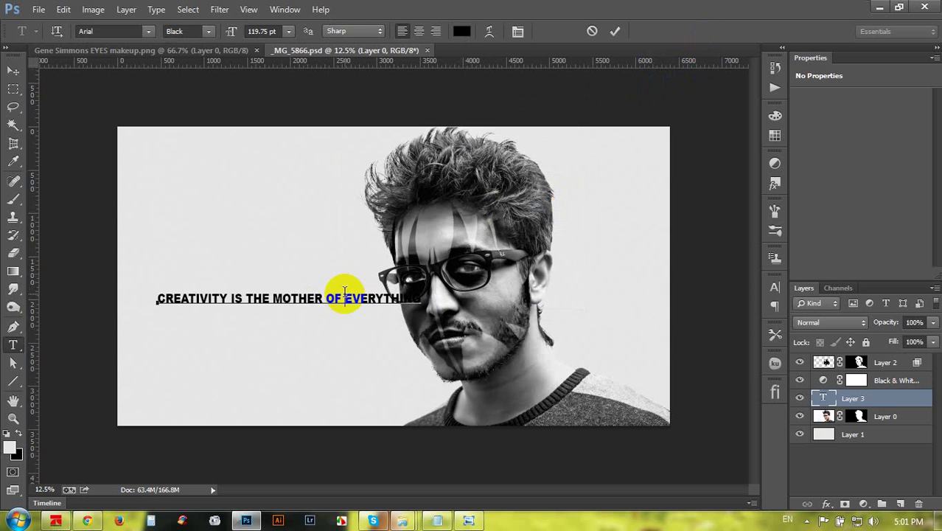
pyautogui.click(344, 295)
pyautogui.press('Return')
pyautogui.moveTo(238, 311); pyautogui.dragTo(93, 311)
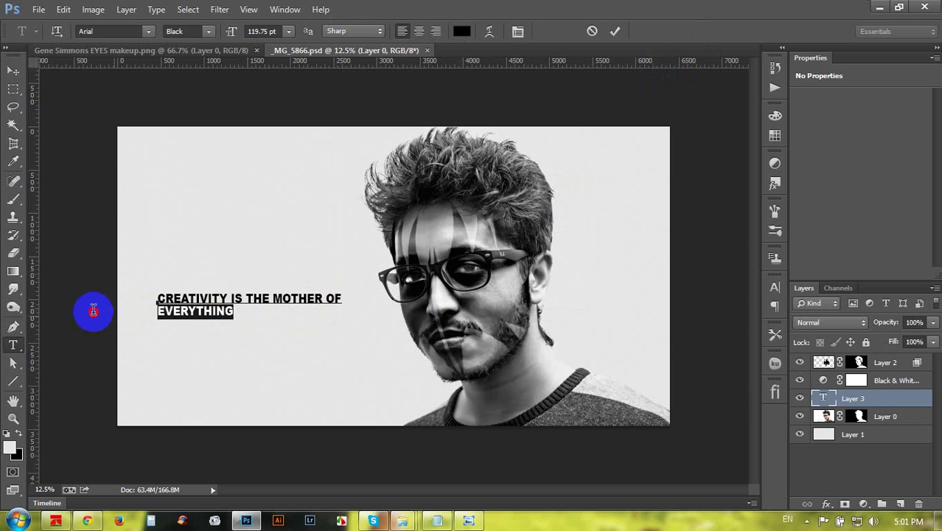
pyautogui.moveTo(229, 295)
pyautogui.mouseDown()
pyautogui.moveTo(214, 293)
pyautogui.moveTo(231, 292)
pyautogui.mouseUp()
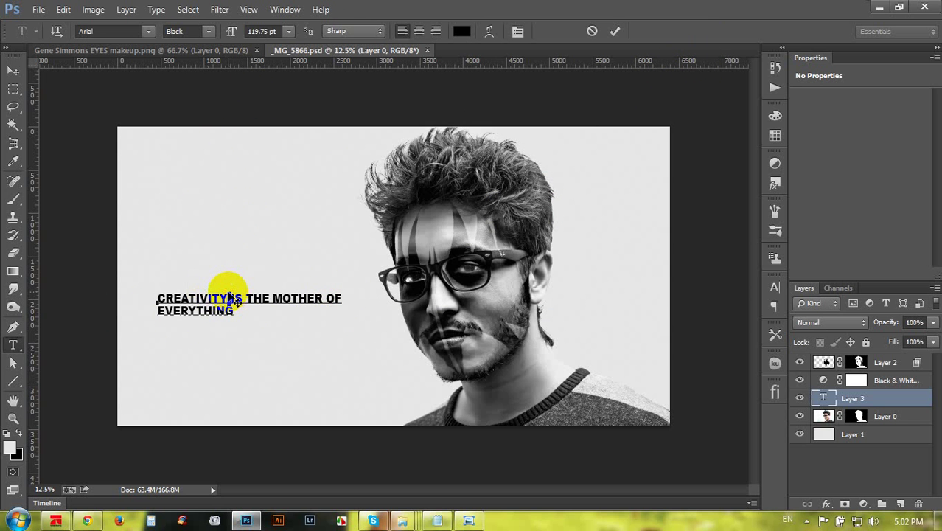
# Break the slogan's line after CREATIVITY and set the word CREATIVITY to 188.75 pt.
pyautogui.press('Return')
pyautogui.moveTo(236, 294); pyautogui.dragTo(143, 279)
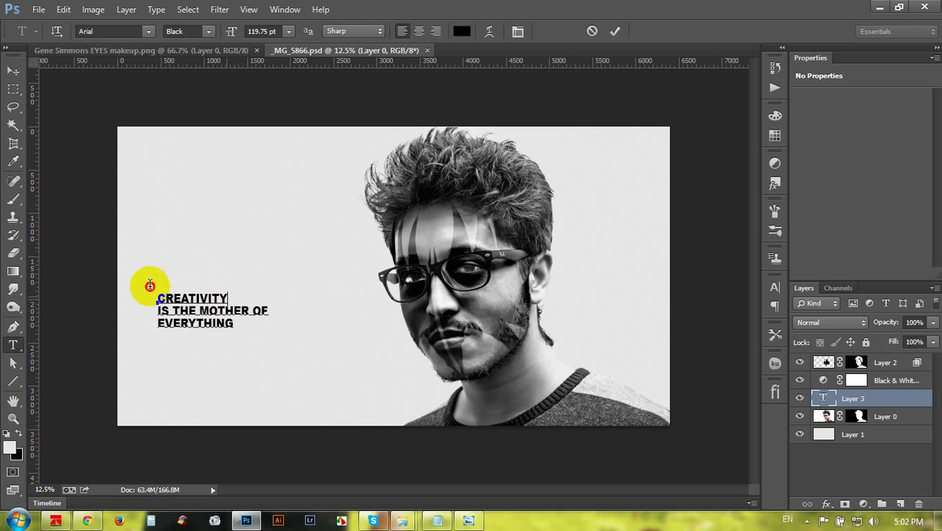
pyautogui.moveTo(236, 40); pyautogui.dragTo(280, 71)
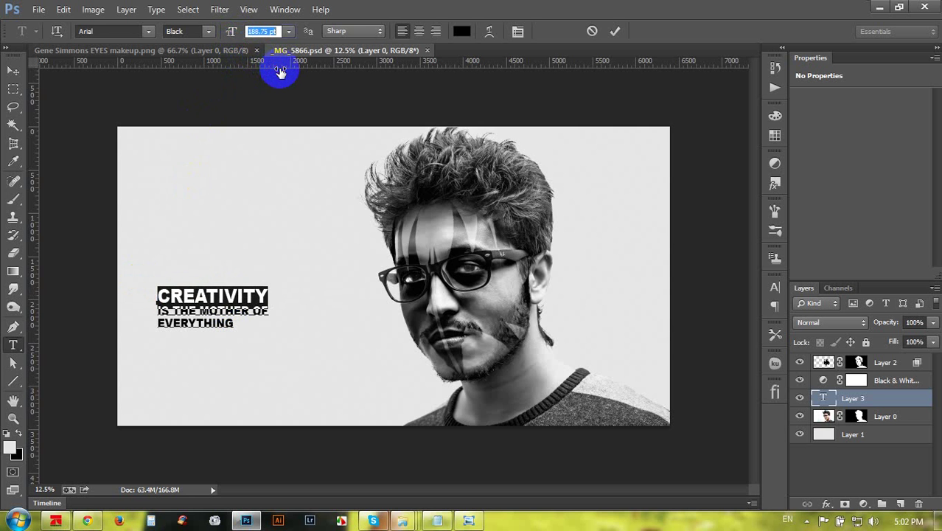
# Set EVERYTHING to 87.75 pt and widen its tracking until the word spans the width of the lines above.
pyautogui.moveTo(238, 325); pyautogui.dragTo(125, 324)
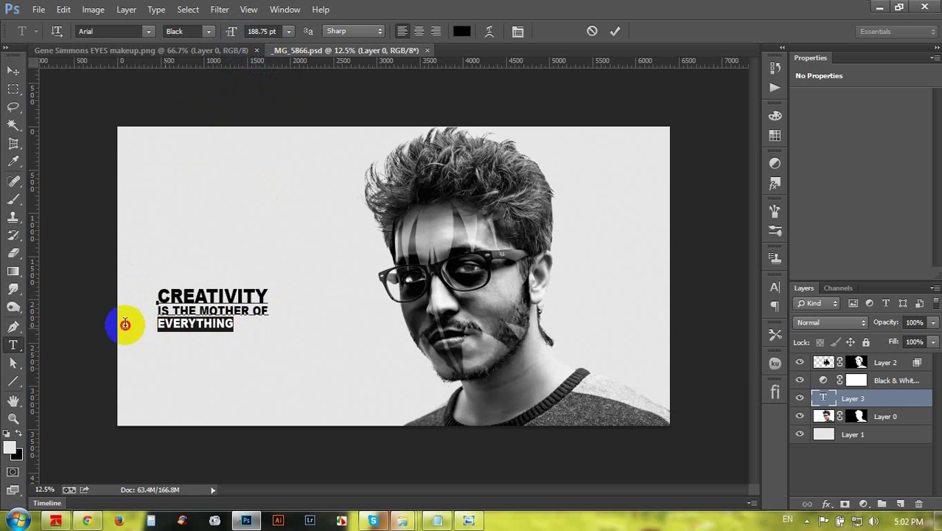
pyautogui.moveTo(227, 34); pyautogui.dragTo(209, 38)
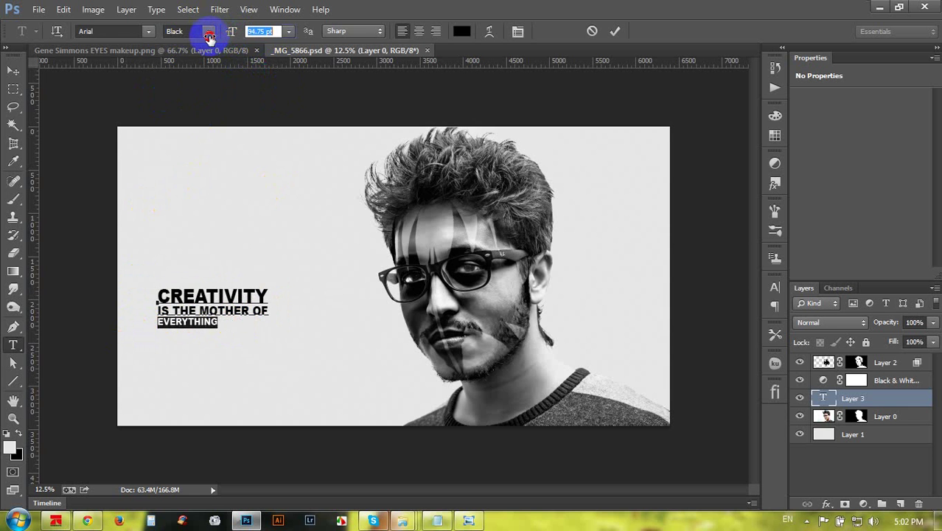
pyautogui.click(775, 289)
pyautogui.click(707, 332)
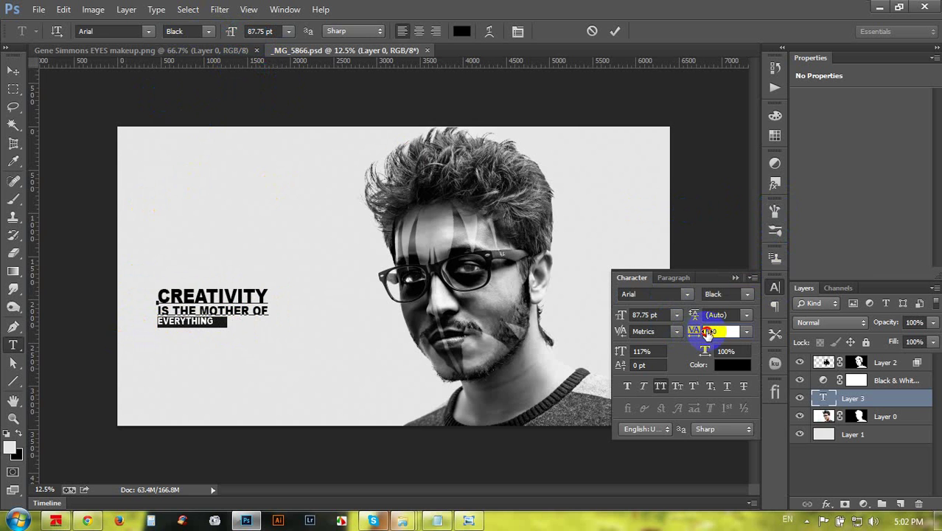
pyautogui.moveTo(708, 332); pyautogui.dragTo(723, 333)
pyautogui.click(735, 281)
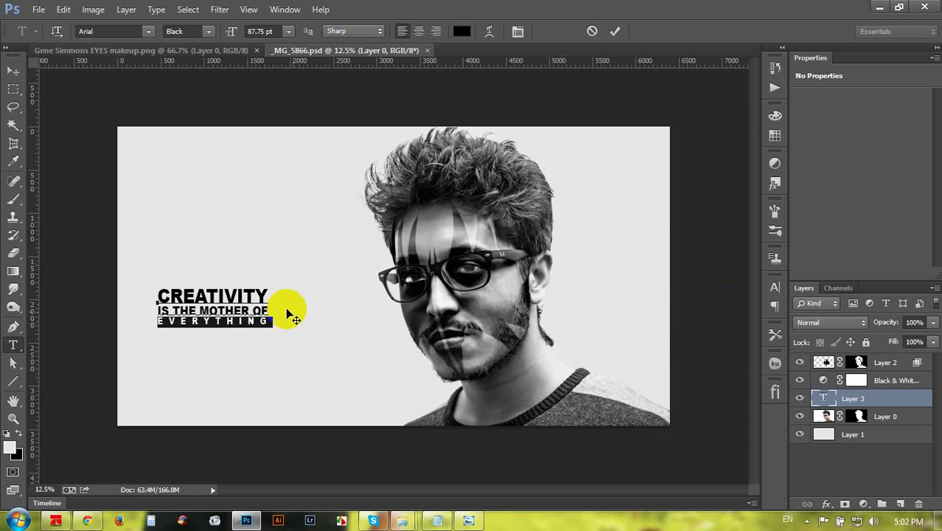
# Recolor the entire slogan to grey a8a8a8 and commit the text.
pyautogui.hotkey('ctrl', 'a')
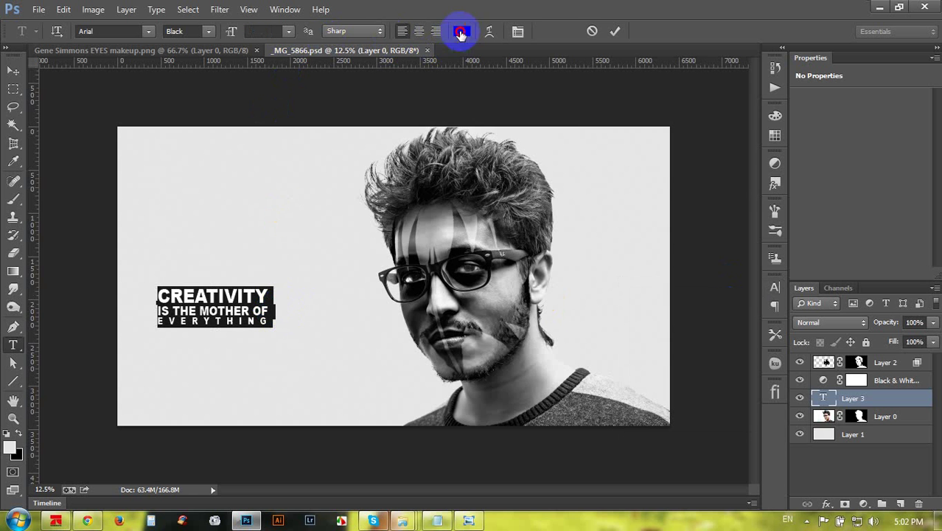
pyautogui.click(460, 33)
pyautogui.click(431, 237)
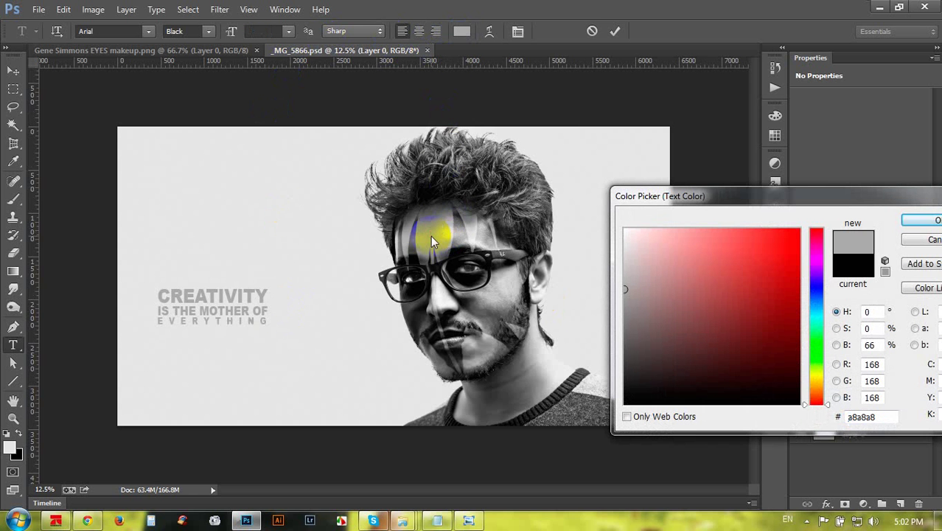
pyautogui.click(910, 219)
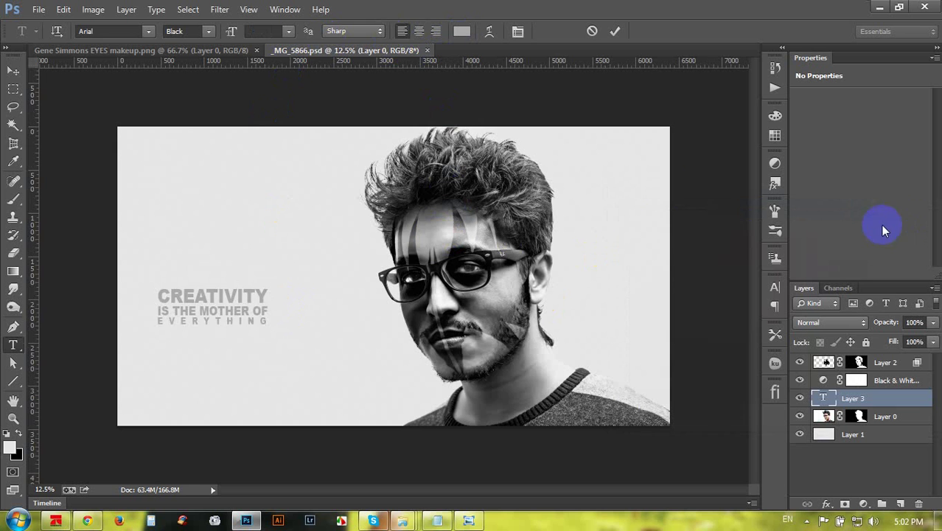
pyautogui.click(272, 312)
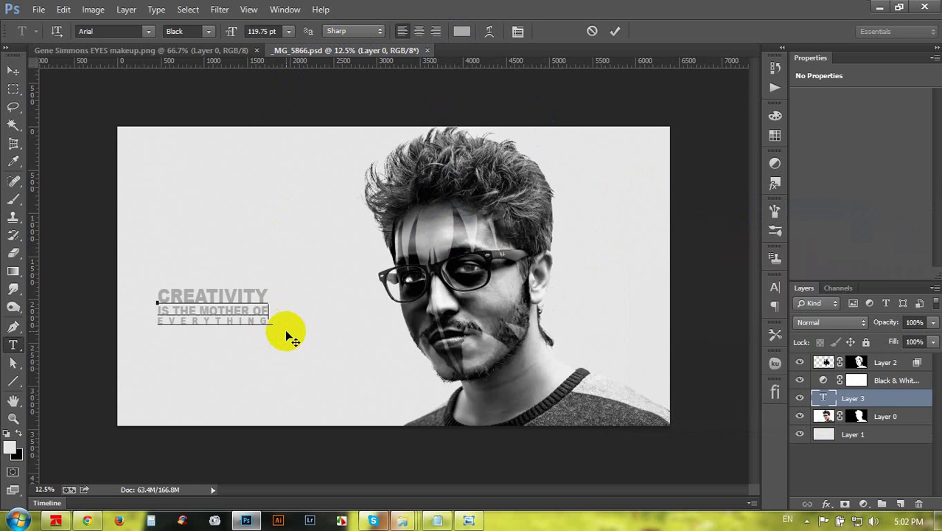
pyautogui.click(616, 31)
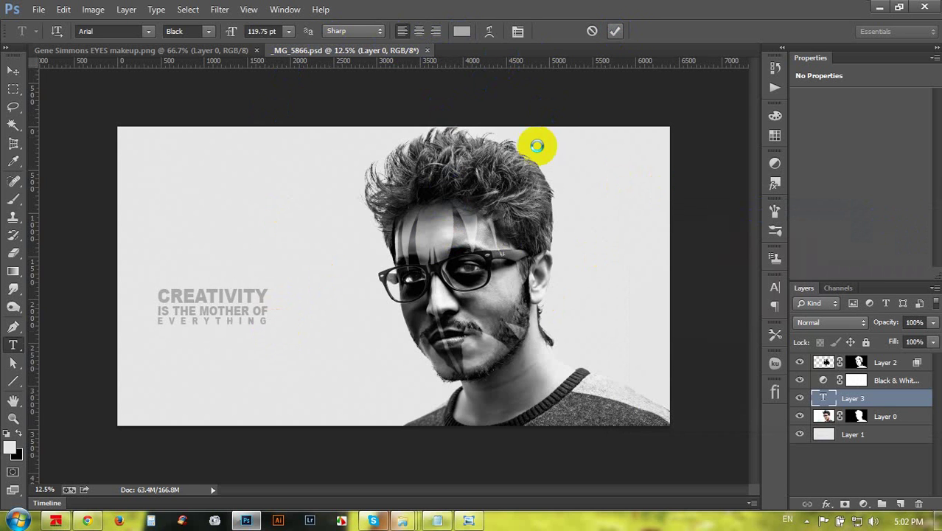
# Scale the slogan proportionally to about 202% and move it to the lower empty background beside the face.
pyautogui.hotkey('ctrl', 't')
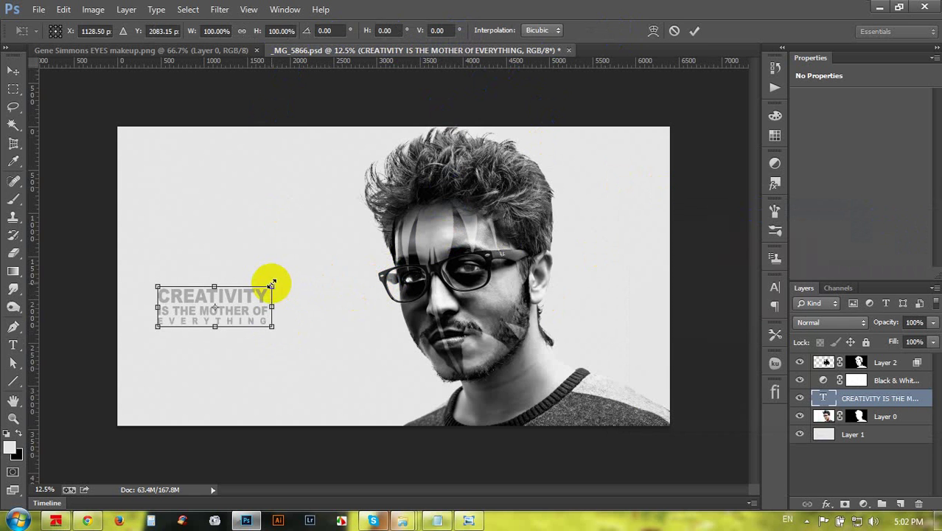
pyautogui.moveTo(274, 275); pyautogui.dragTo(311, 254)
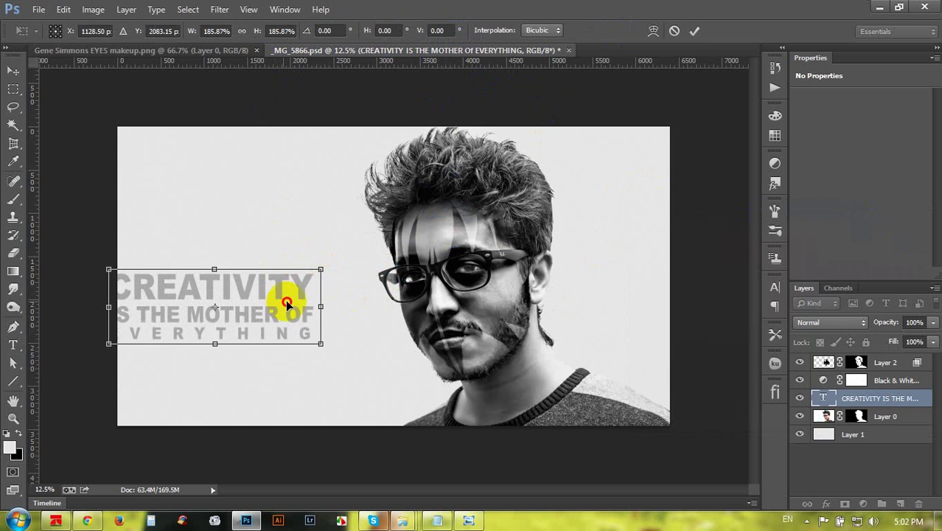
pyautogui.moveTo(288, 301); pyautogui.dragTo(321, 343)
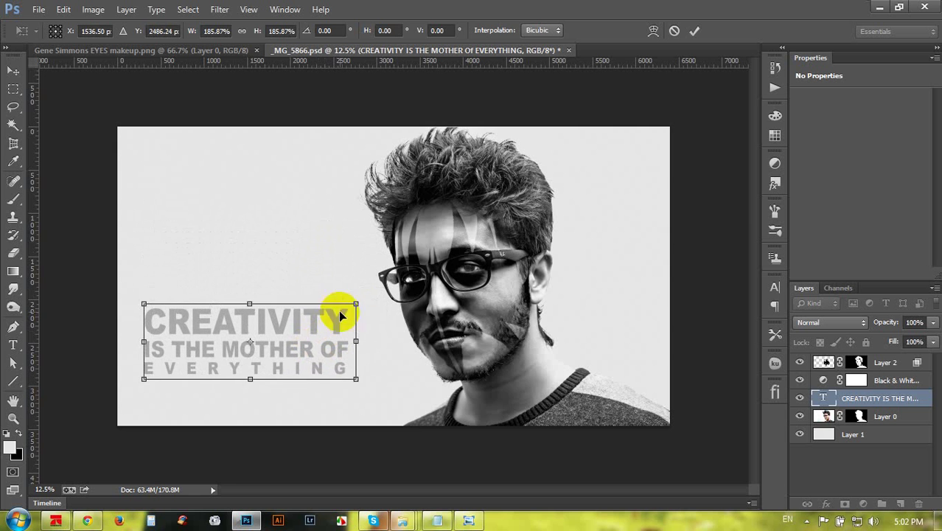
pyautogui.moveTo(357, 305); pyautogui.dragTo(378, 303)
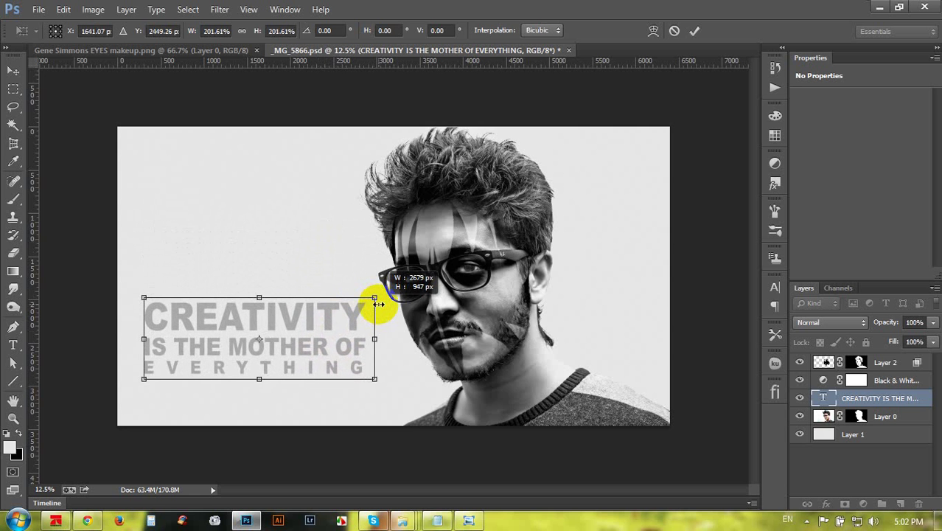
pyautogui.press('Return')
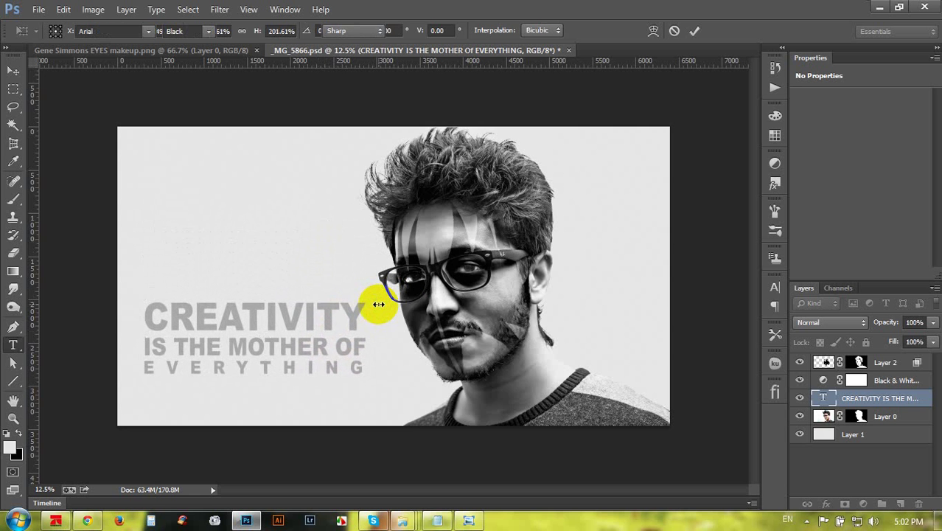
pyautogui.click(11, 73)
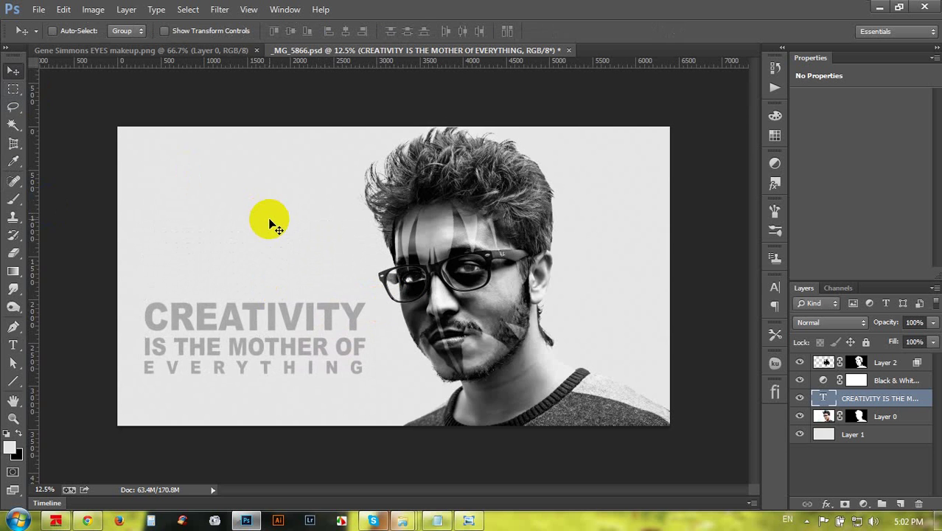
# Scale the slogan proportionally down to about 63% and move it up to about the height of the glasses.
pyautogui.scroll(1, 270, 221)
pyautogui.scroll(-1, 305, 273)
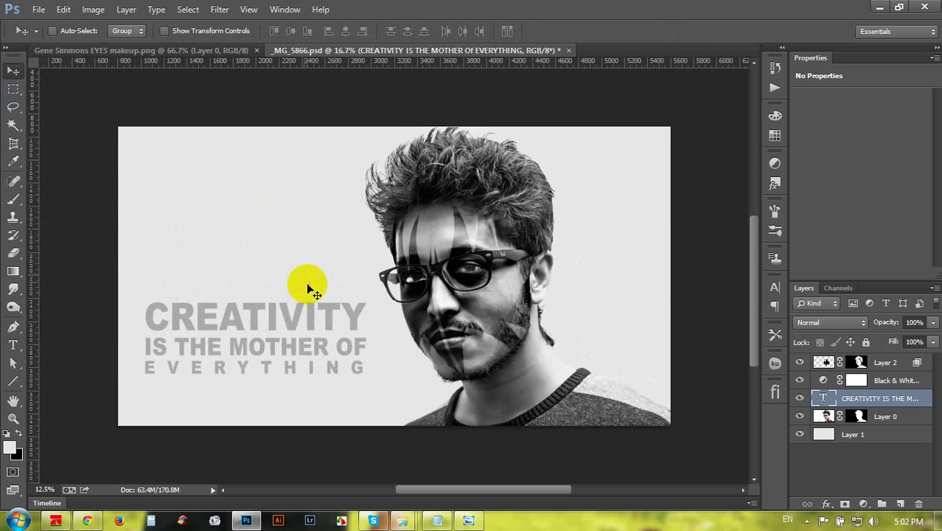
pyautogui.hotkey('ctrl', 't')
pyautogui.moveTo(366, 299); pyautogui.dragTo(333, 316)
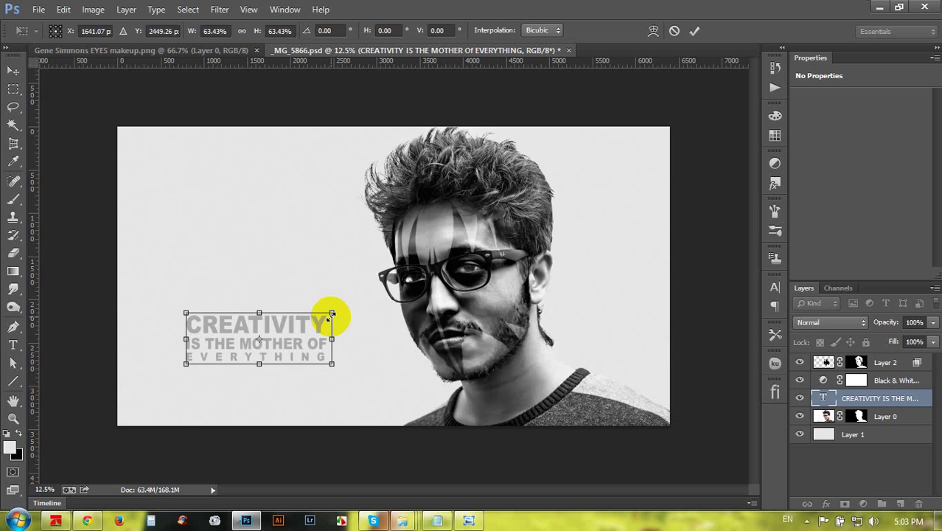
pyautogui.press('Return')
pyautogui.moveTo(340, 352); pyautogui.dragTo(332, 276)
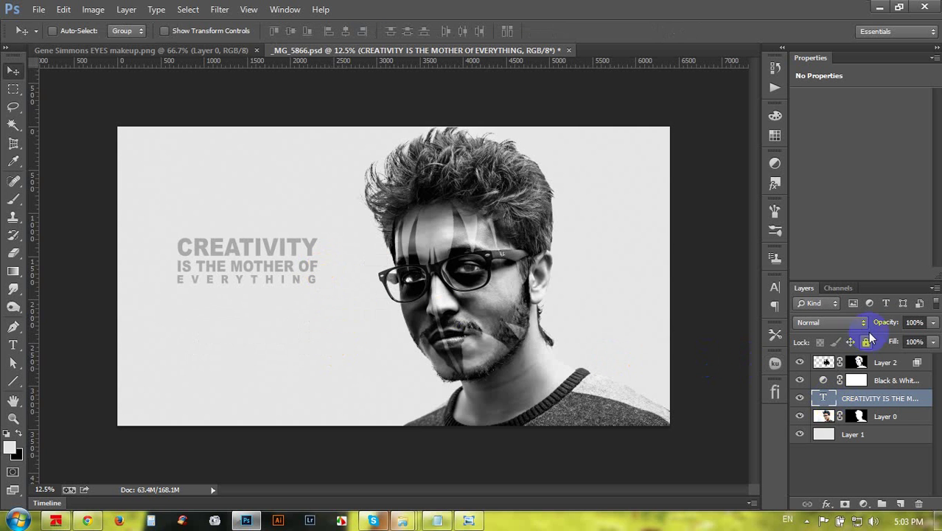
# Recolor the slogan's second line, IS THE MOTHER OF, to dark grey 606060 and commit the text.
pyautogui.press('t')
pyautogui.click(297, 284)
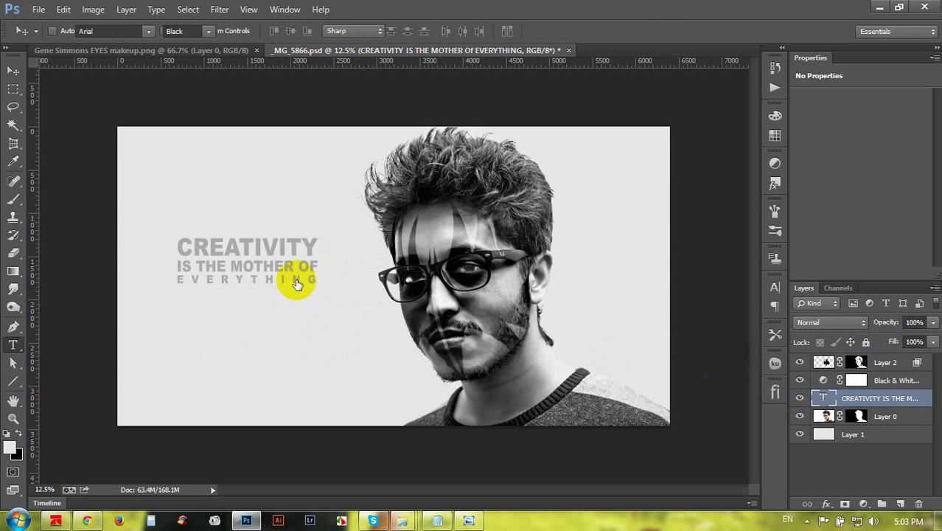
pyautogui.click(313, 264)
pyautogui.moveTo(319, 267); pyautogui.dragTo(137, 269)
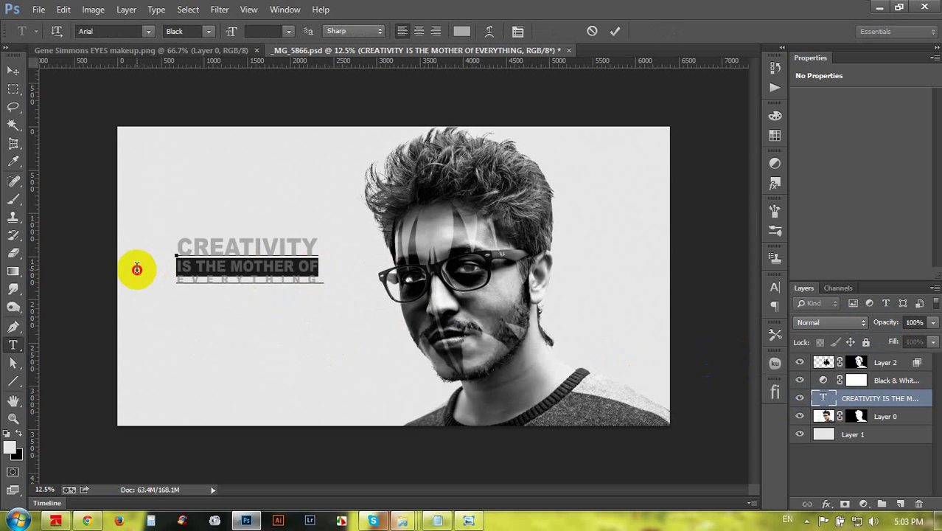
pyautogui.click(461, 31)
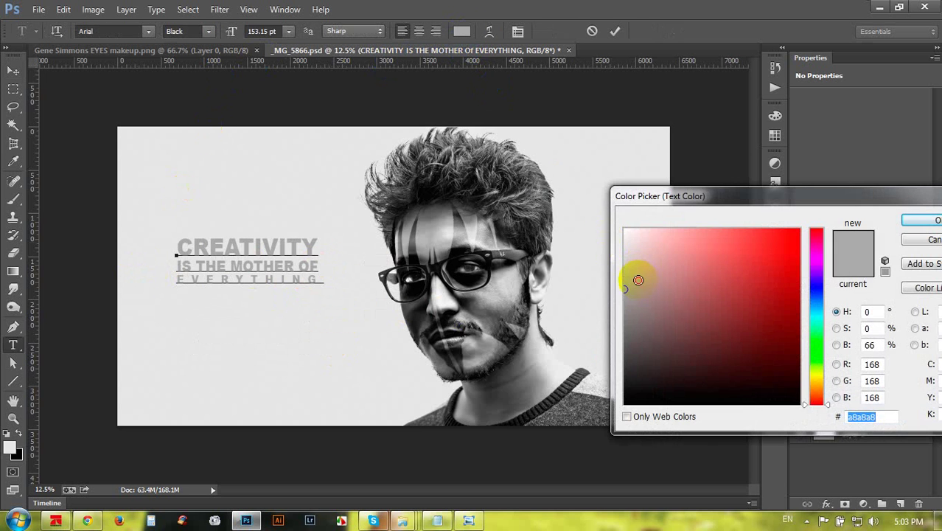
pyautogui.moveTo(608, 314); pyautogui.dragTo(583, 338)
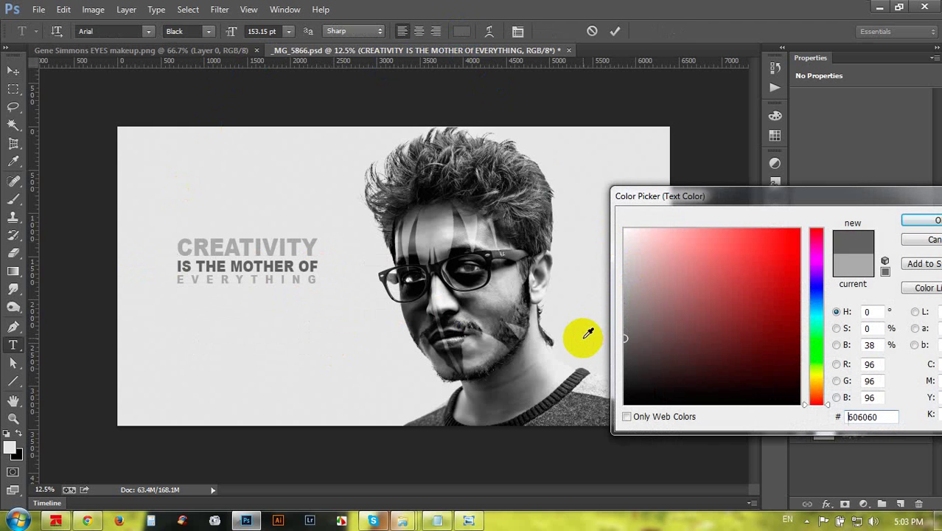
pyautogui.press('Return')
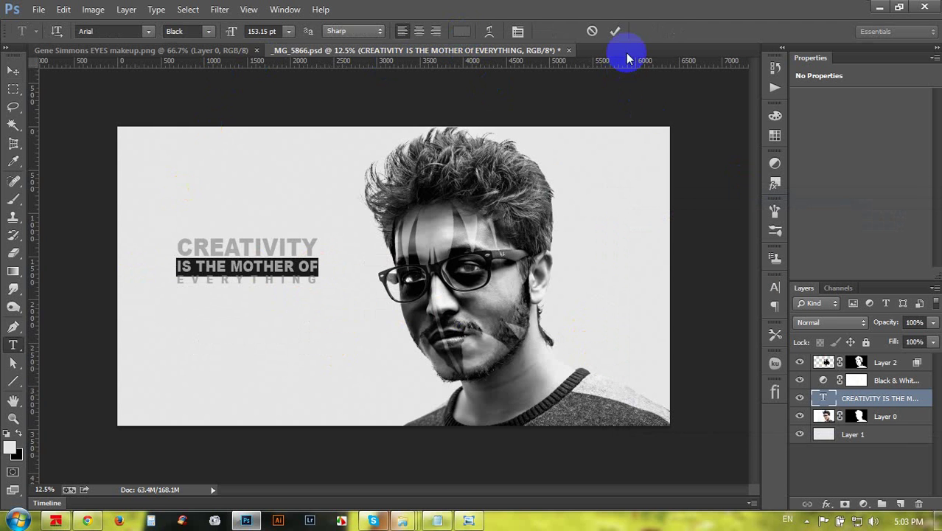
pyautogui.click(615, 31)
pyautogui.press('v')
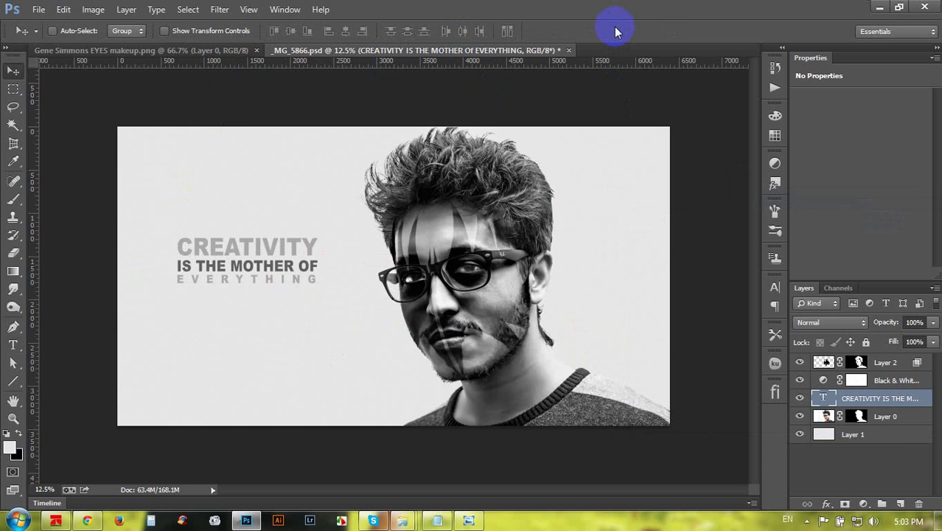
# Save the document and save a JPEG version named _MG_5866 to the desktop, accepting the JPEG options.
pyautogui.hotkey('ctrl', 's')
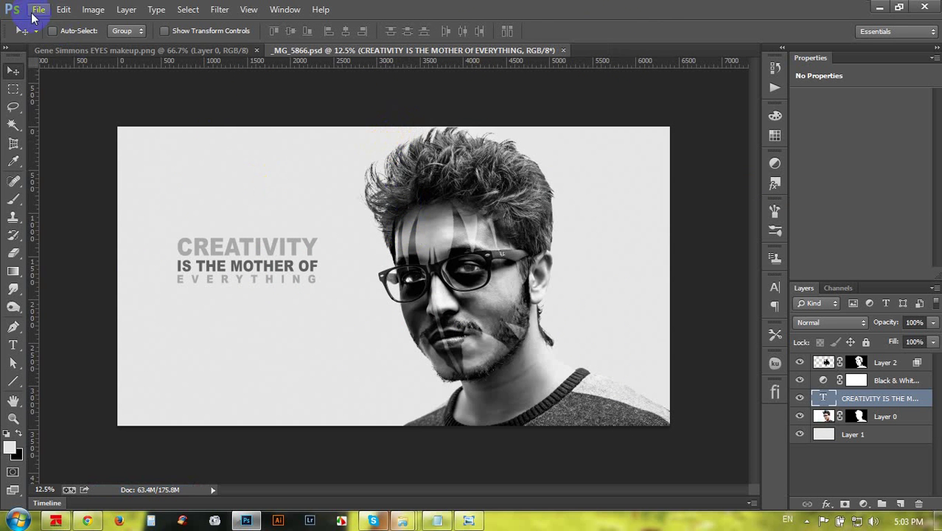
pyautogui.click(34, 10)
pyautogui.click(74, 184)
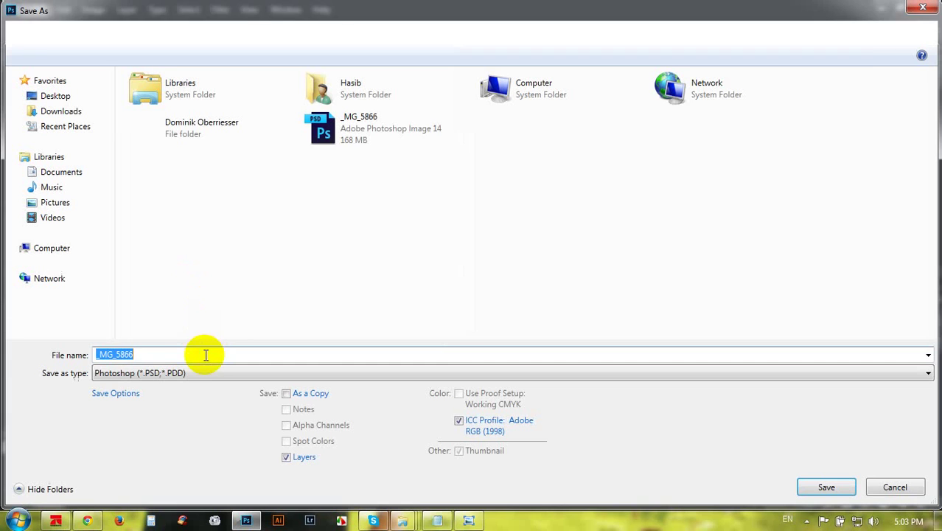
pyautogui.click(206, 372)
pyautogui.click(138, 240)
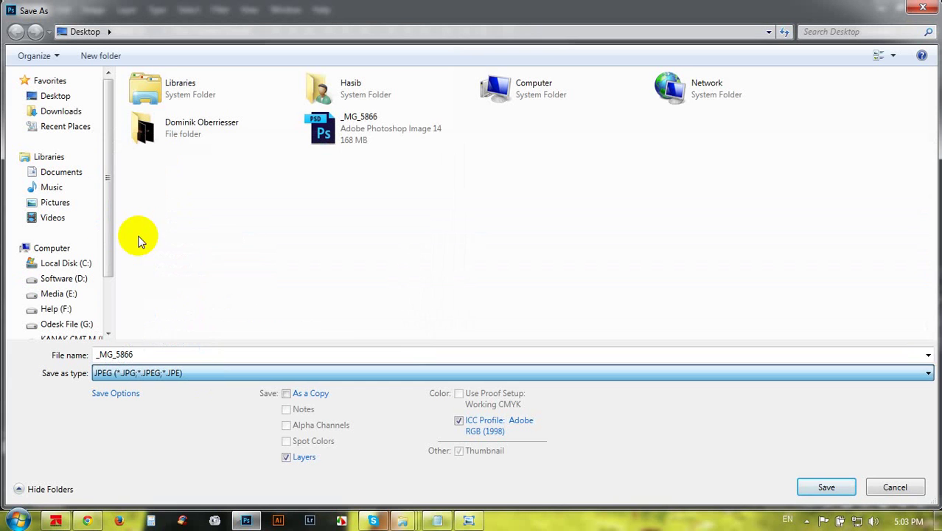
pyautogui.click(827, 487)
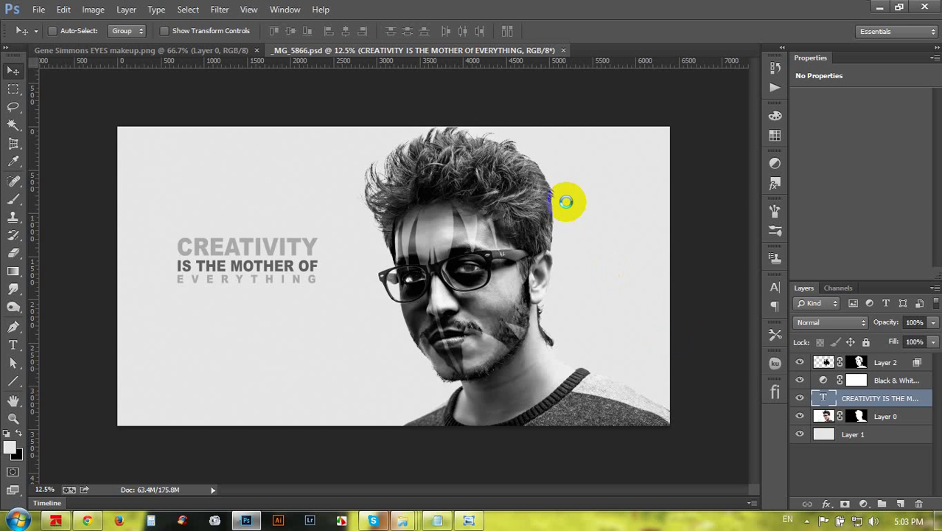
pyautogui.click(554, 129)
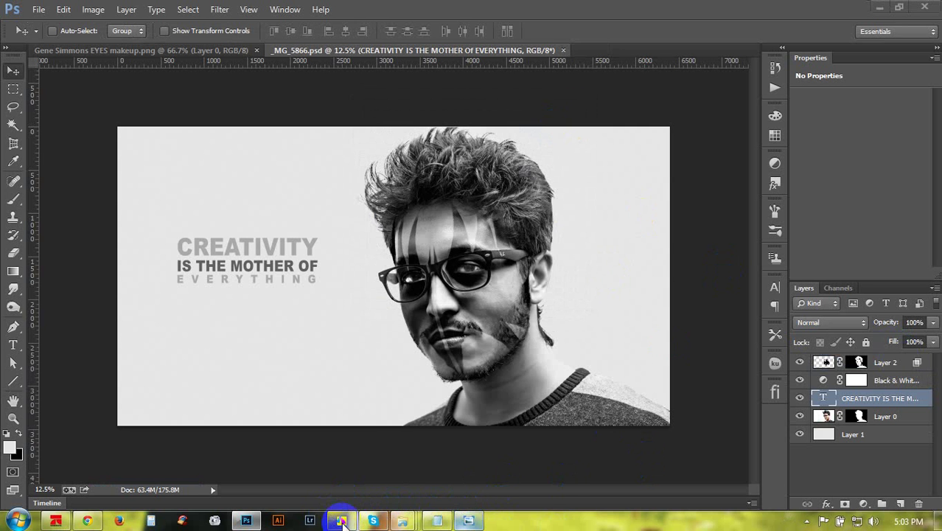
pyautogui.moveTo(342, 521)
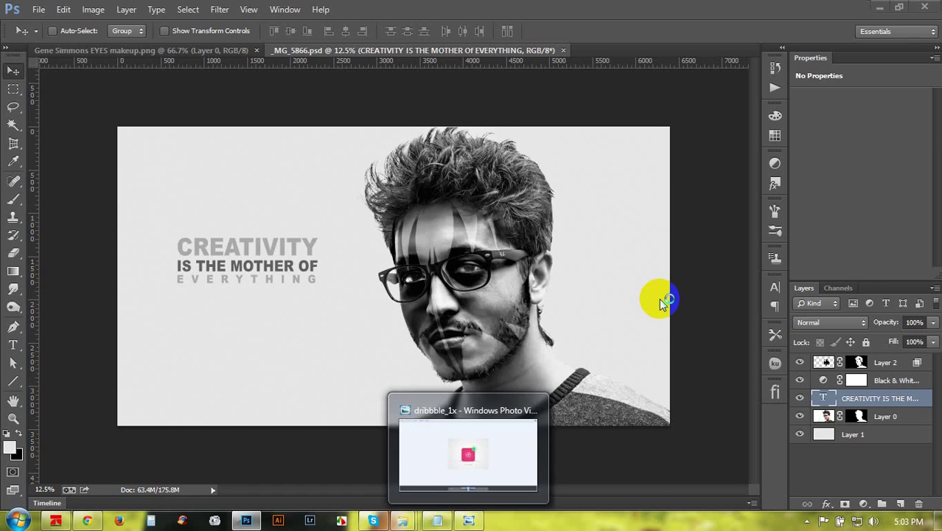